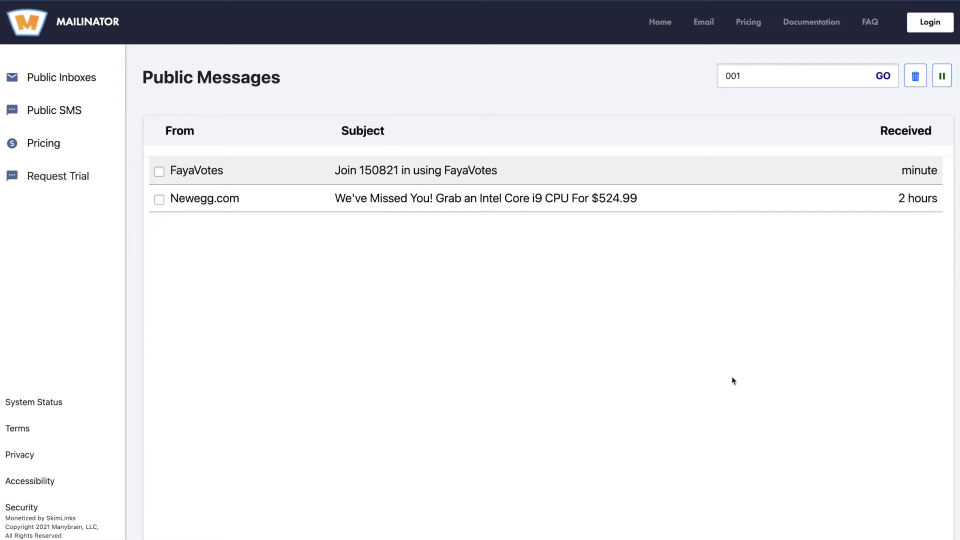
Open the FayaVotes invitation to join 150821 and follow its join link
left_click(406, 172)
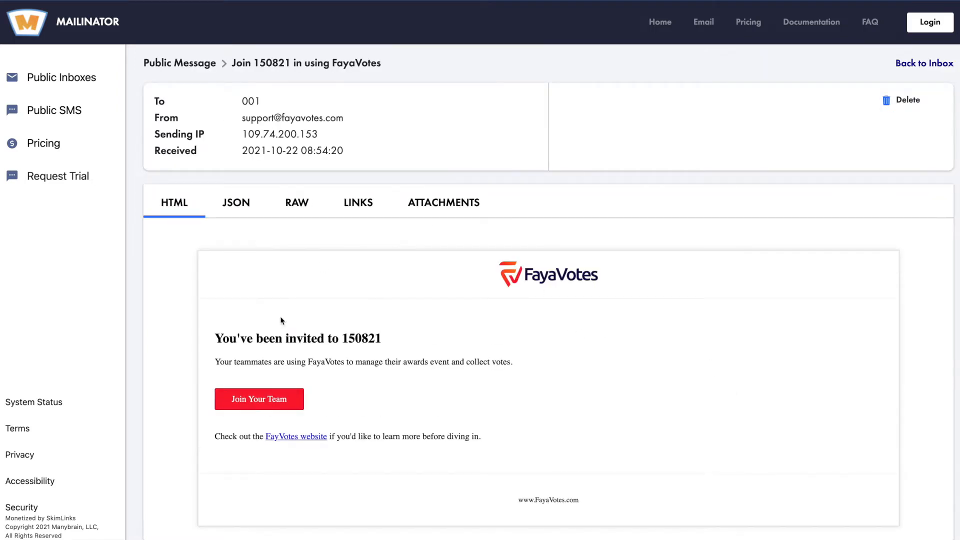
scroll(323, 339, "down", 1)
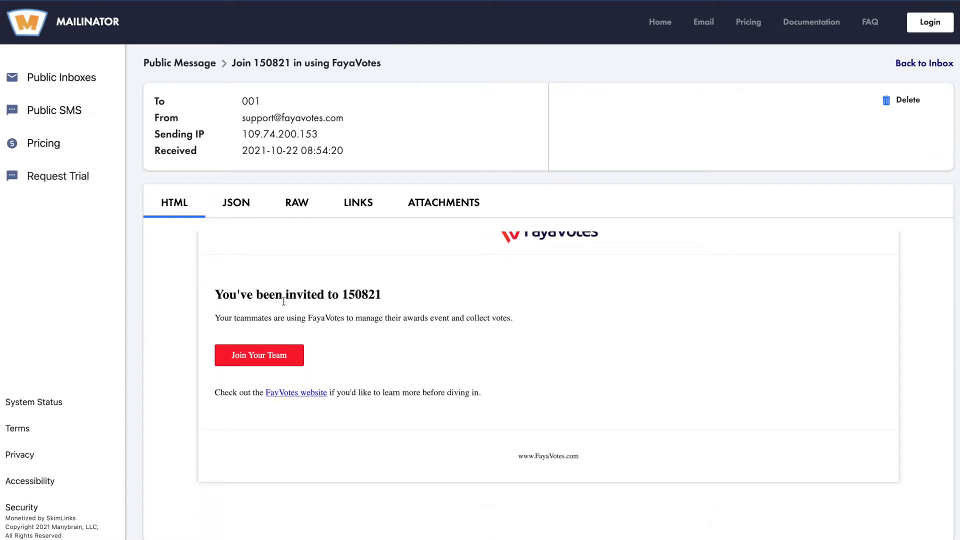
double_click(351, 295)
left_click_drag(351, 295, 358, 294)
scroll(358, 295, "up", 1)
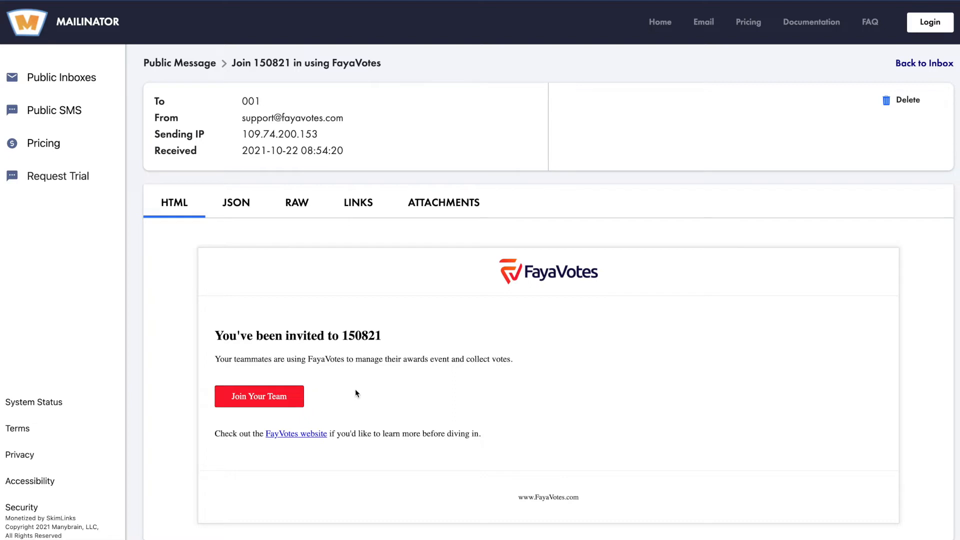
left_click(254, 401)
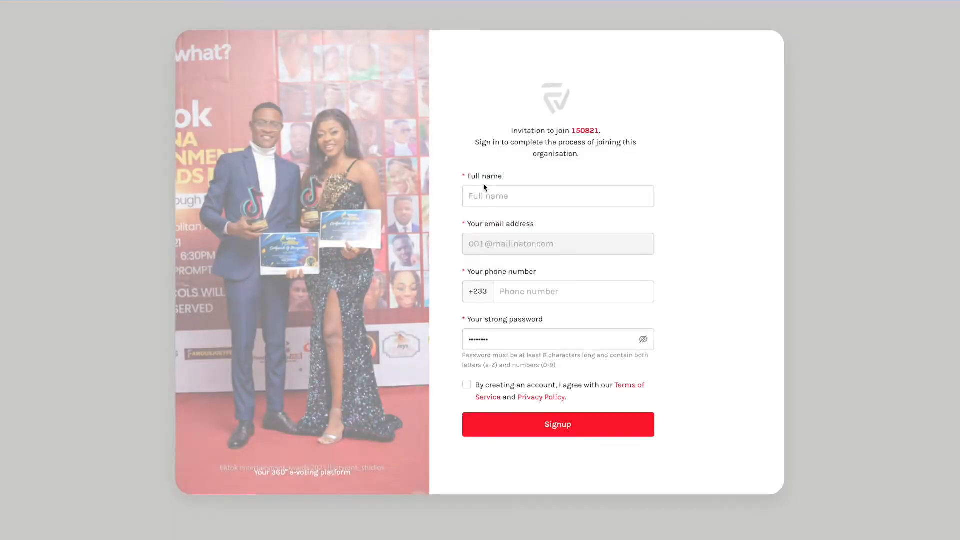
Replace the full name with the placeholder 'Invitation 001', fixing the 'Invitiation' typo
left_click(486, 196)
type("Kode")
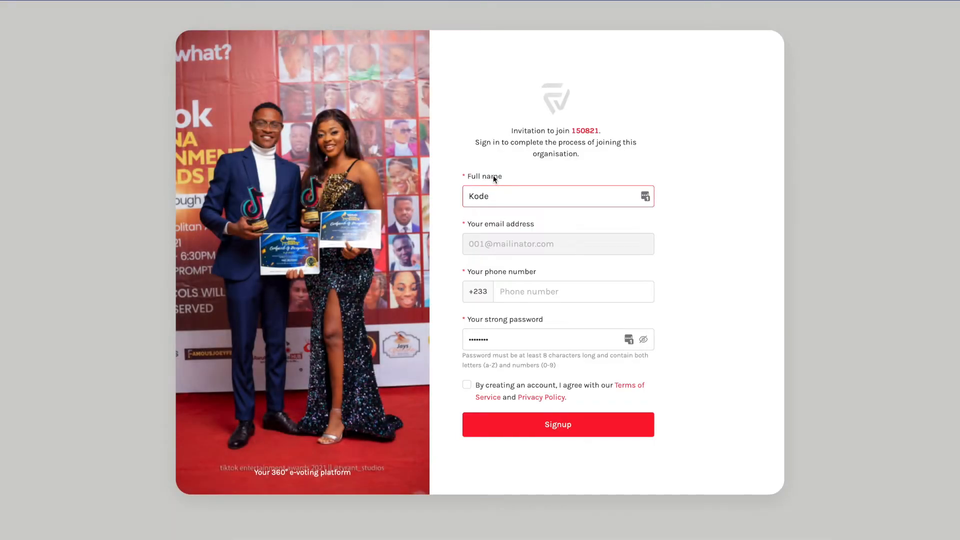
left_click(497, 163)
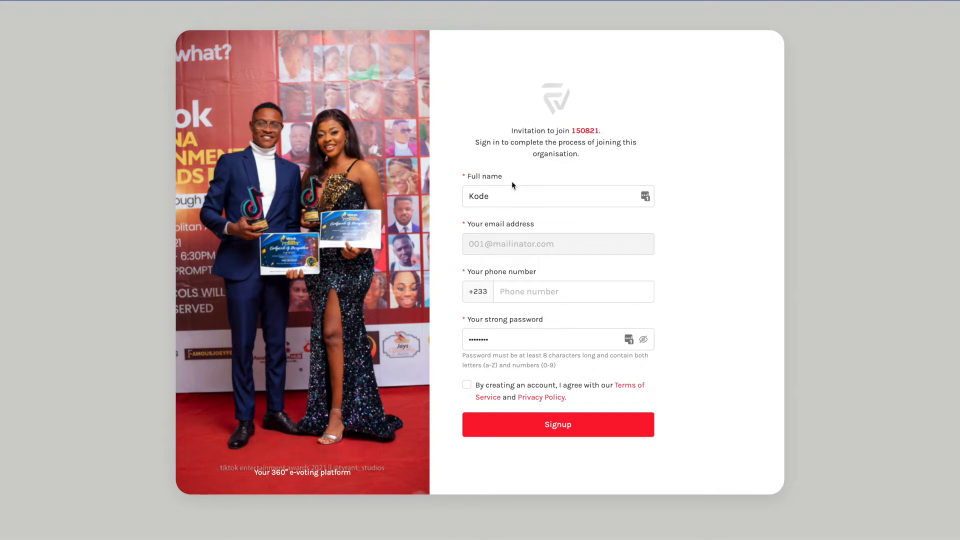
left_click(483, 192)
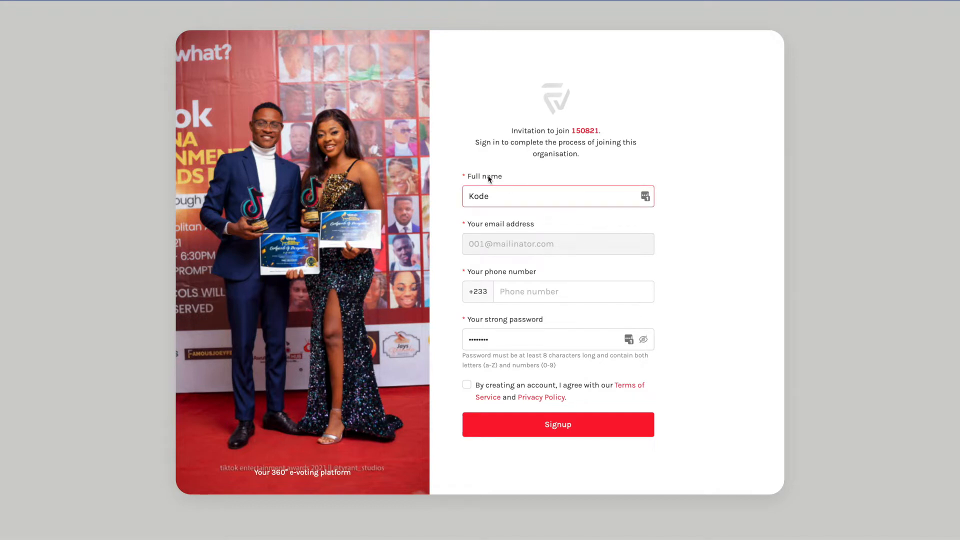
double_click(495, 199)
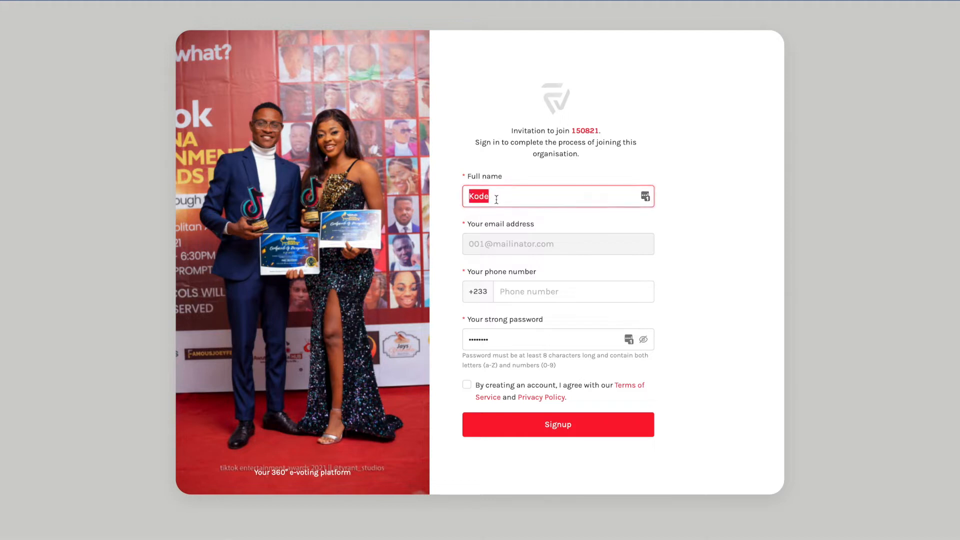
type("Invitiation 001")
left_click(491, 198)
key("BackSpace")
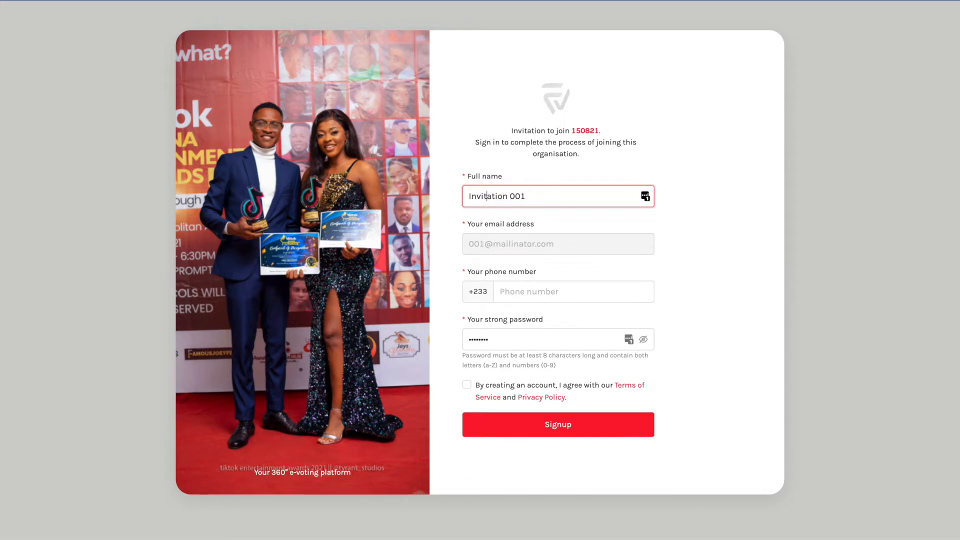
Enter the phone number and a new password, accept the terms, and submit the signup
left_click_drag(472, 245, 568, 248)
left_click(485, 253)
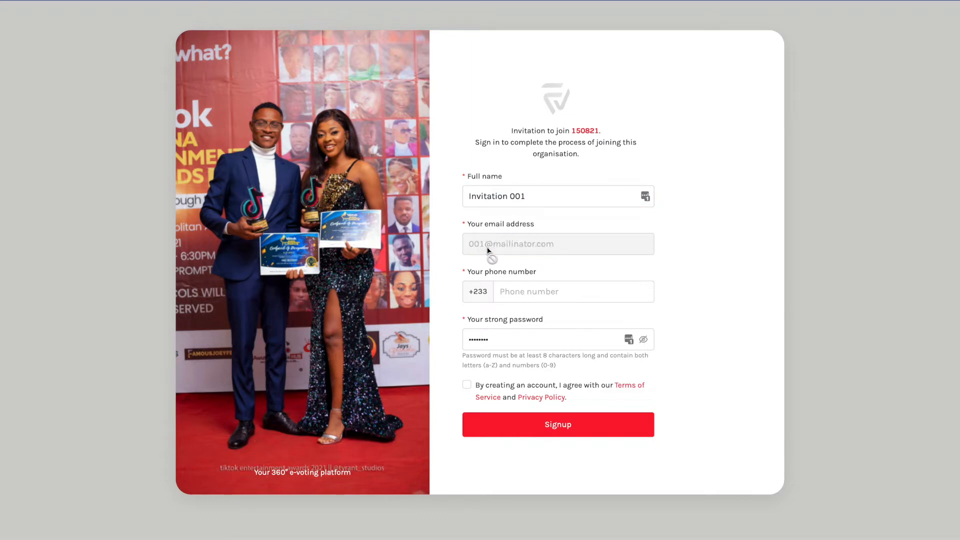
left_click(508, 298)
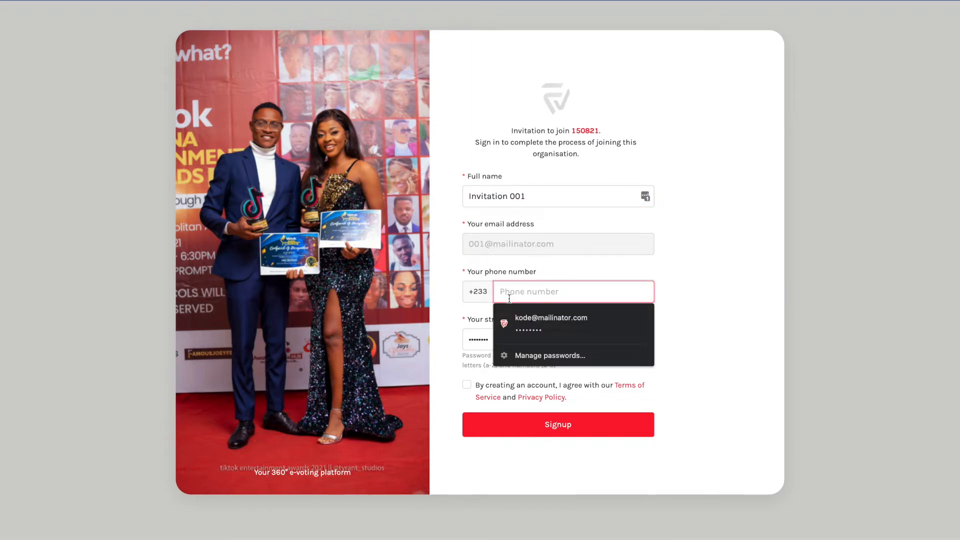
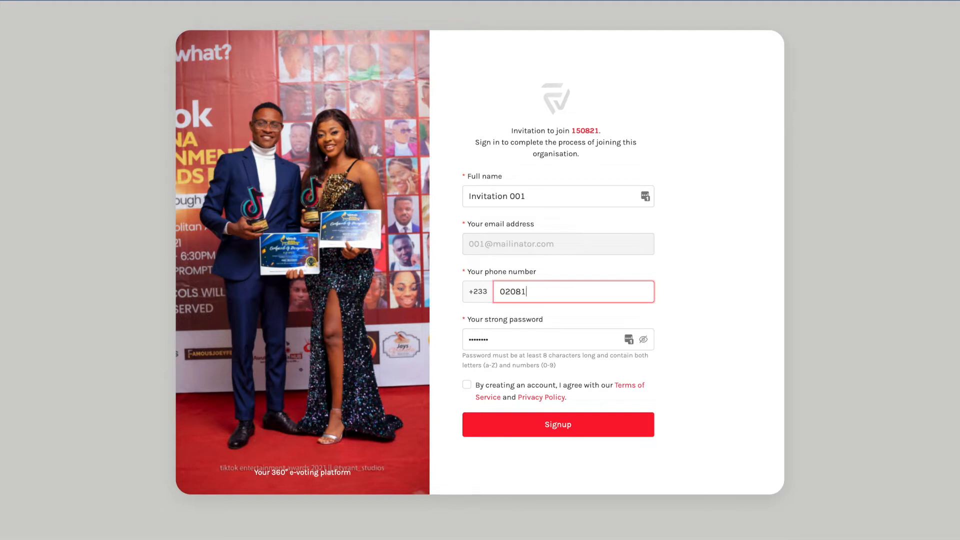
double_click(493, 340)
type("••••••")
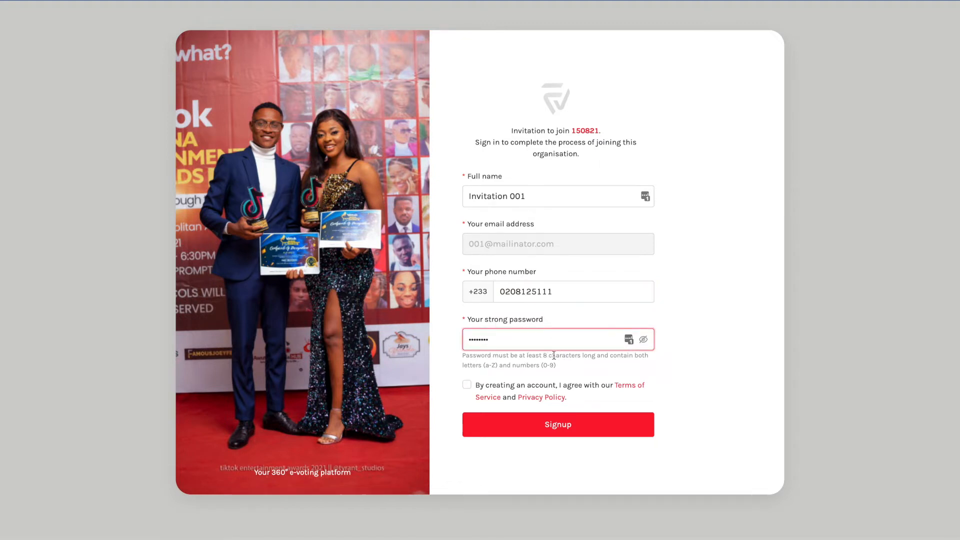
left_click_drag(550, 355, 576, 355)
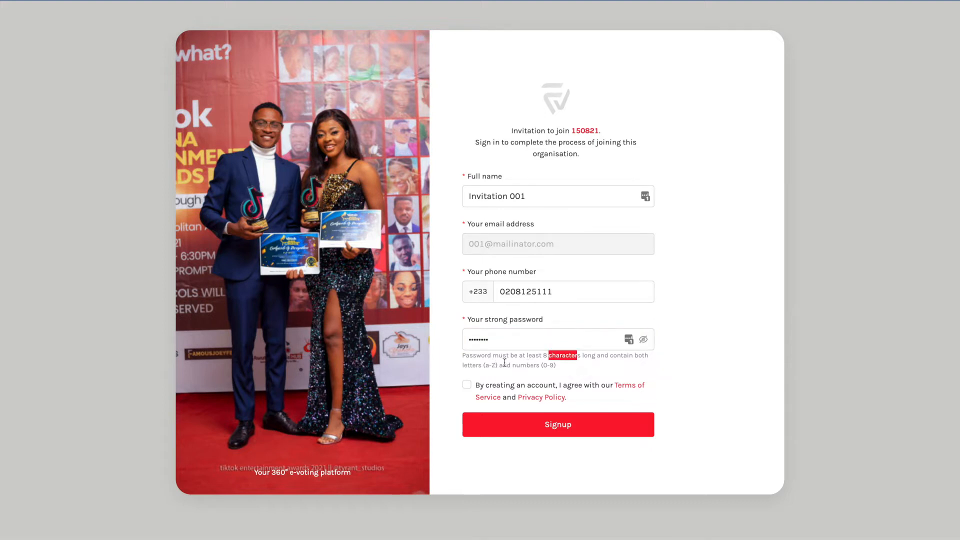
left_click(466, 385)
left_click(516, 428)
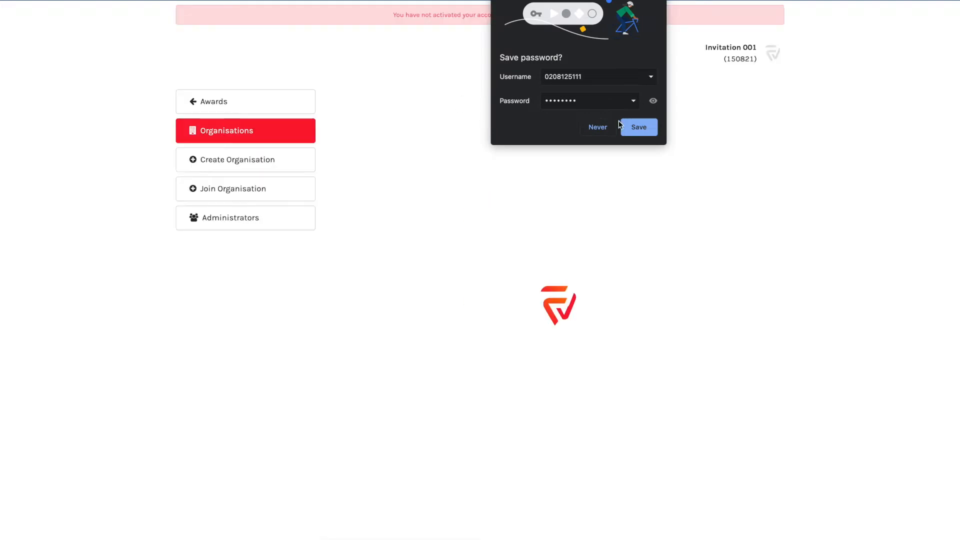
Dismiss the browser and LastPass save-password prompts, then review the account-not-activated warning
left_click(657, 1)
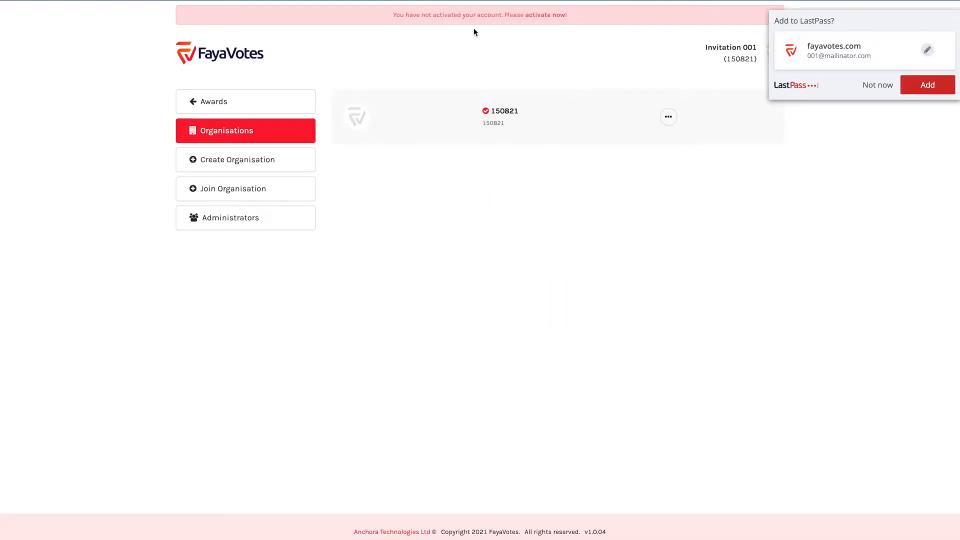
left_click(878, 86)
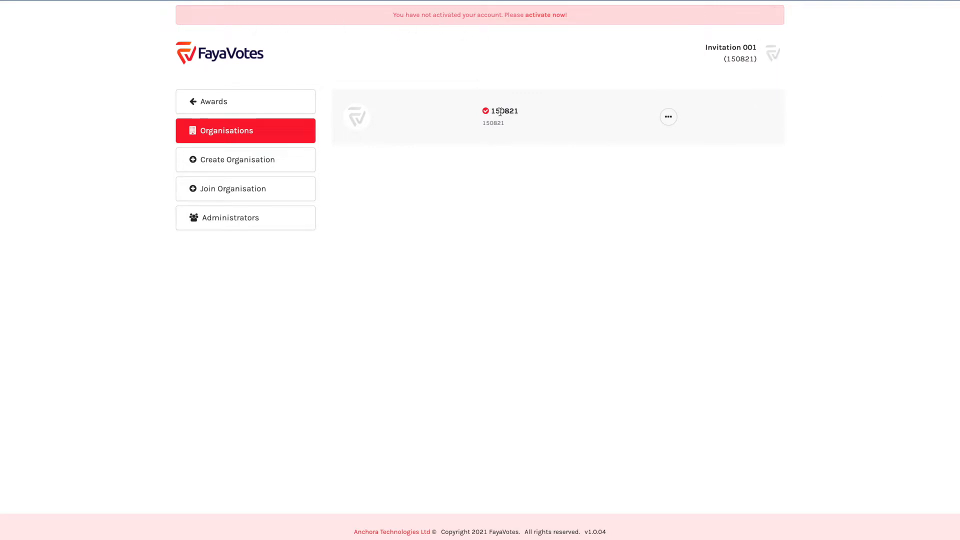
left_click_drag(392, 16, 580, 15)
double_click(426, 15)
left_click(398, 13)
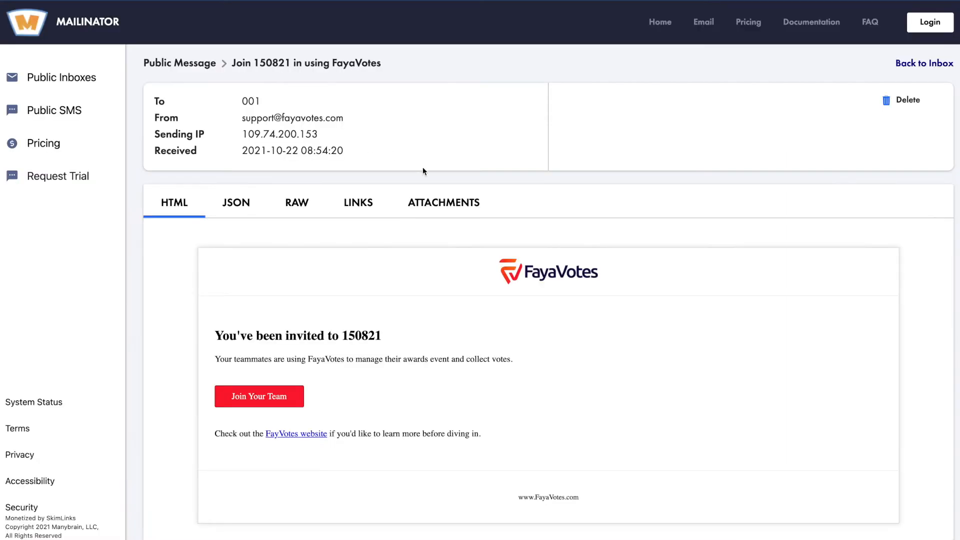
Open the 'Welcome to FayaVotes' email from the inbox and confirm the account's email
left_click(921, 68)
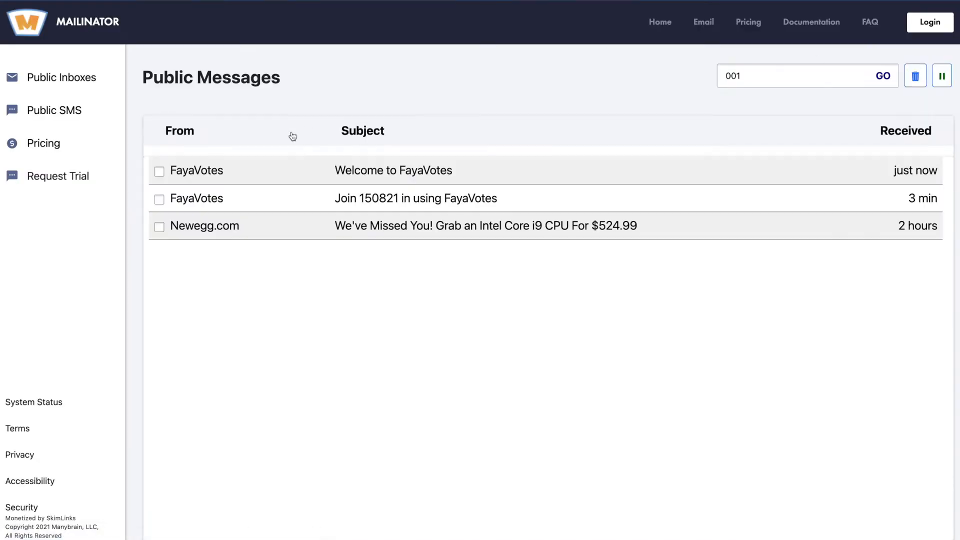
left_click(253, 204)
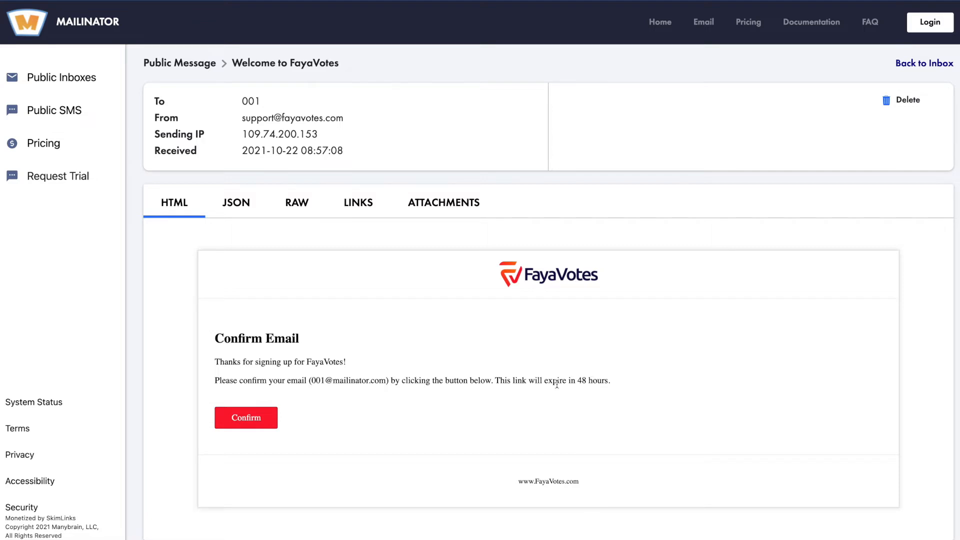
left_click(253, 421)
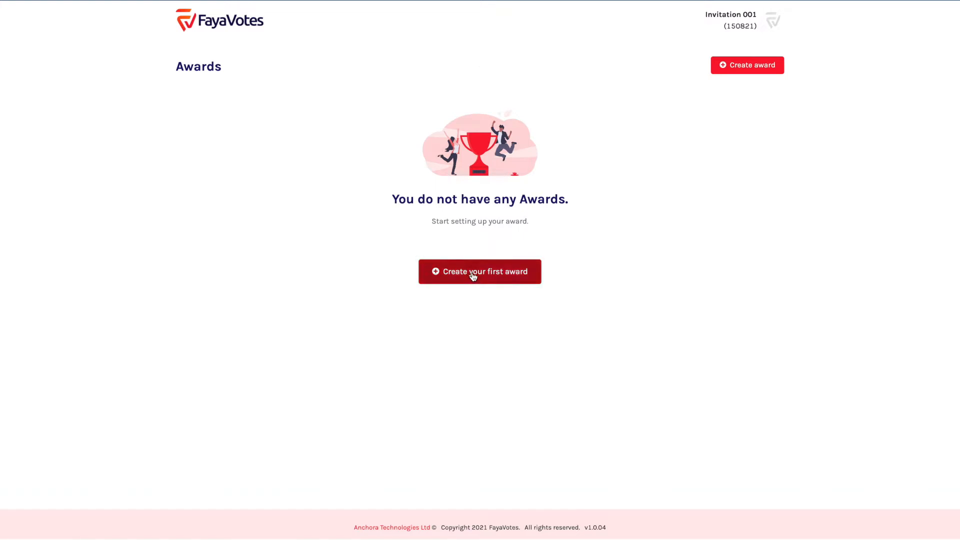
Close the app switcher and choose 'Create your first award' for 150821
key("super+Tab")
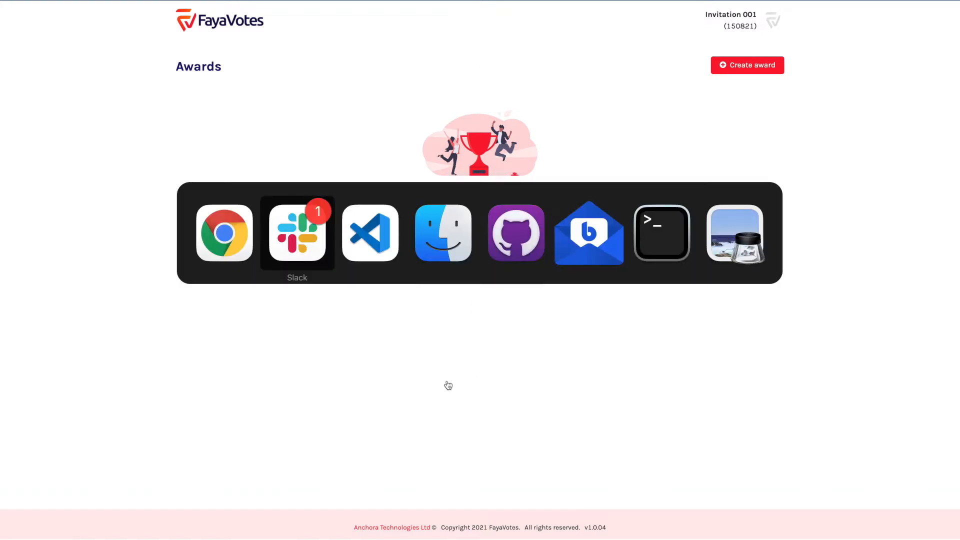
key("Escape")
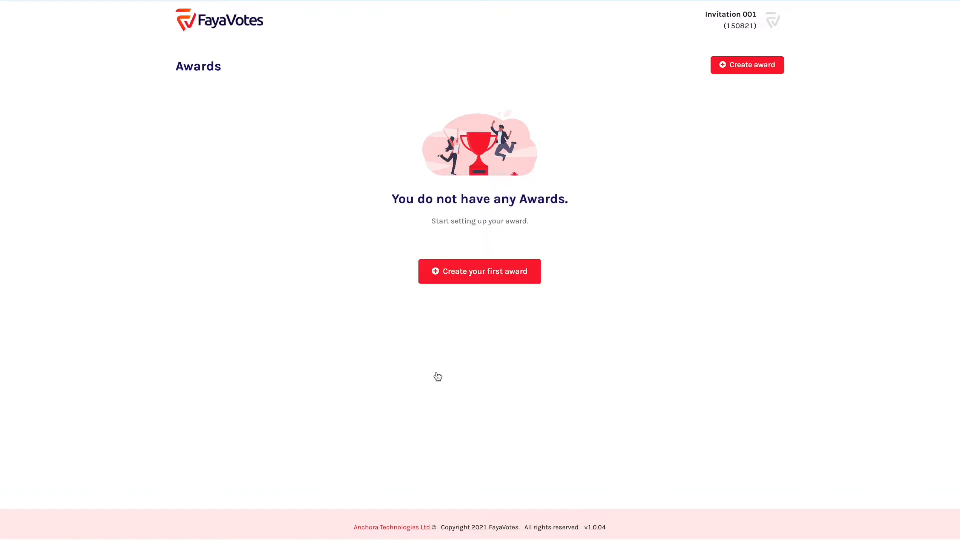
left_click(471, 279)
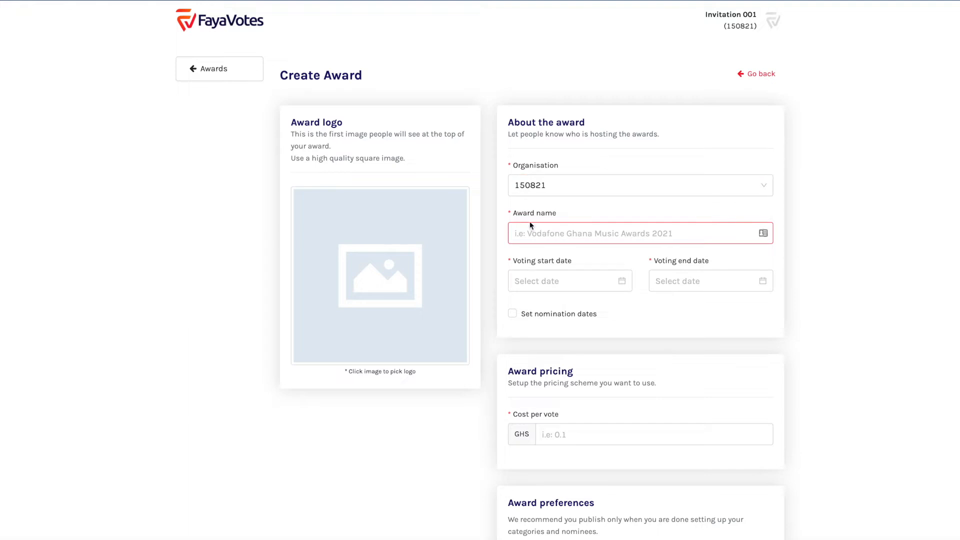
Set the EMPIRE drum image as the award logo
left_click(548, 233)
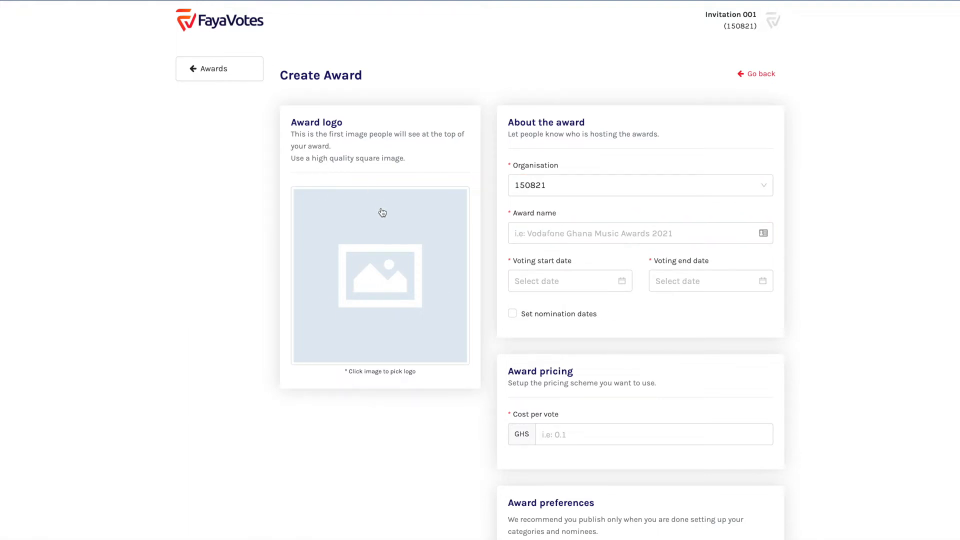
left_click(377, 277)
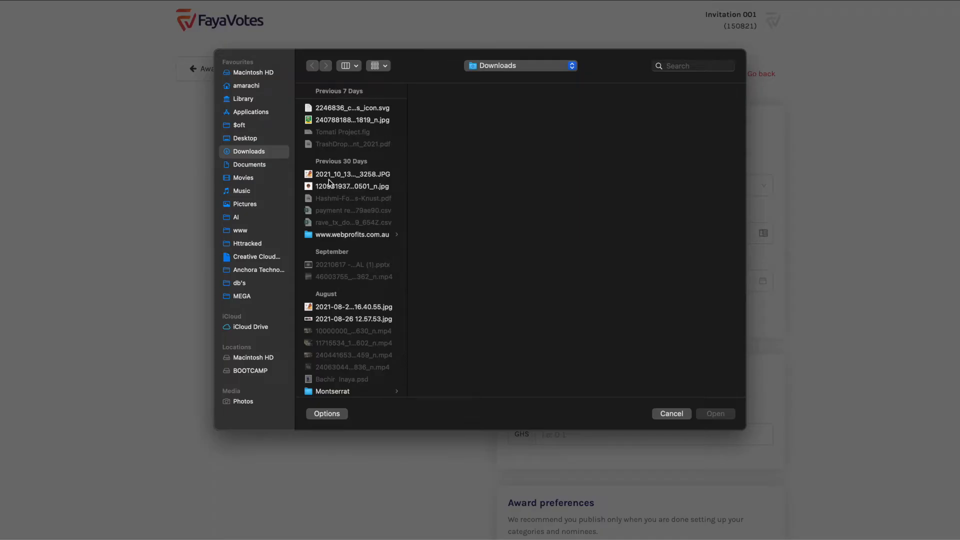
left_click(344, 186)
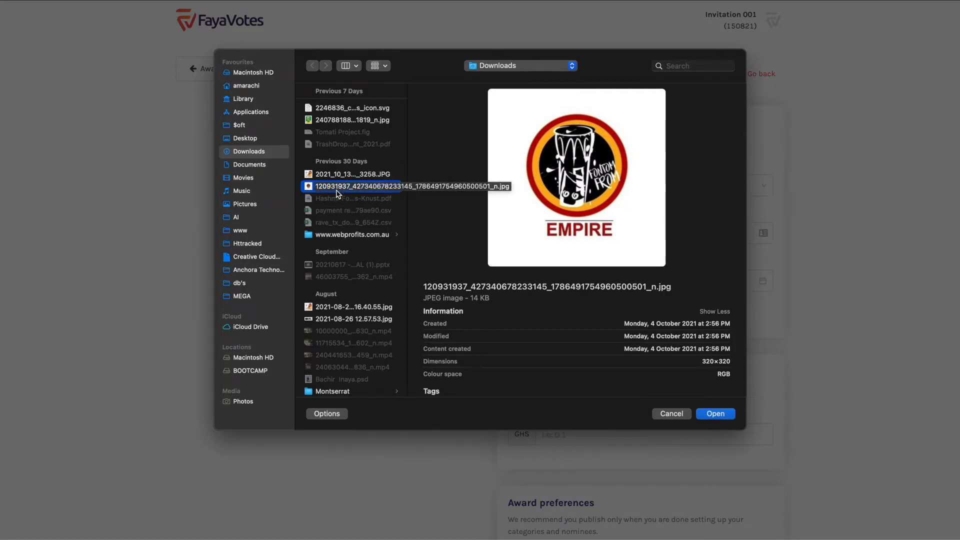
double_click(345, 187)
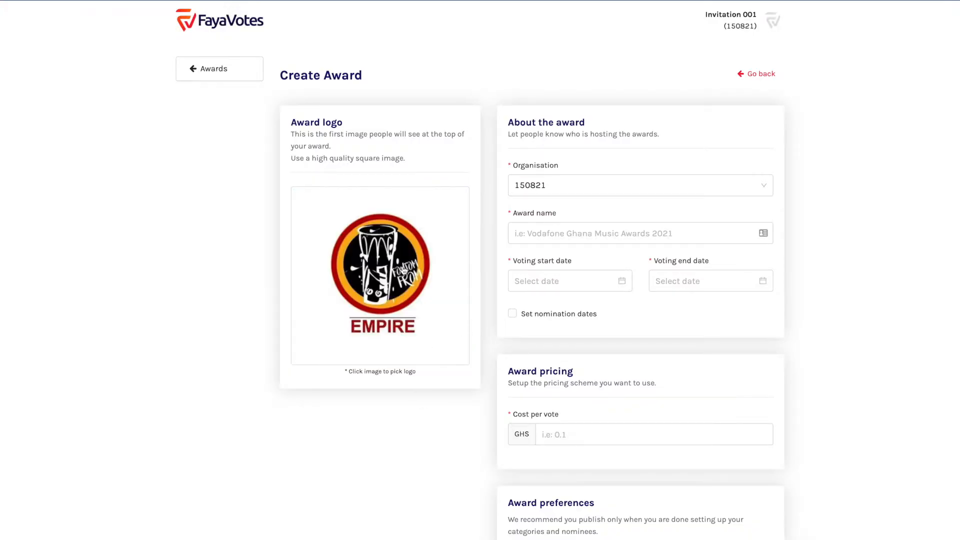
Type the award name Fontonfrom'2 into the Award name field
left_click(543, 233)
left_click(544, 233)
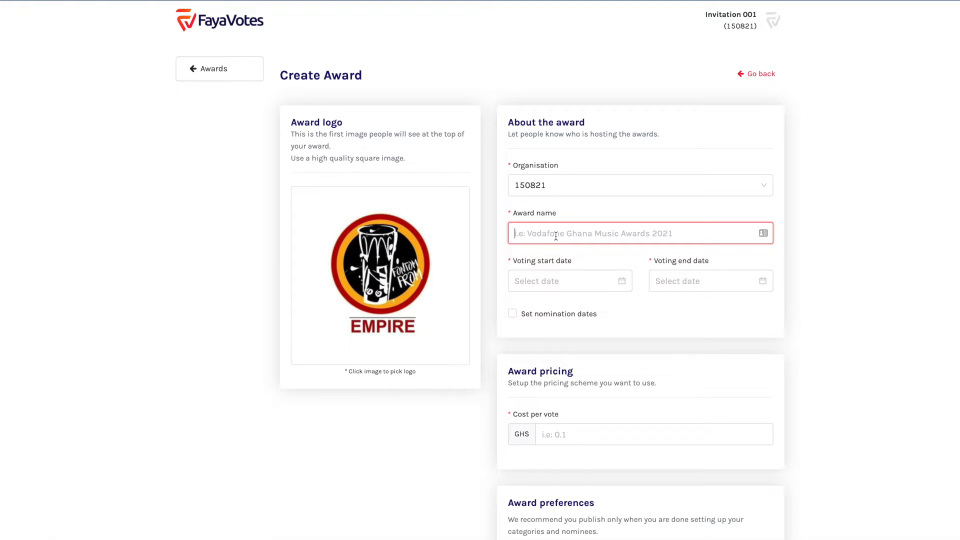
type("Fontonfrom")
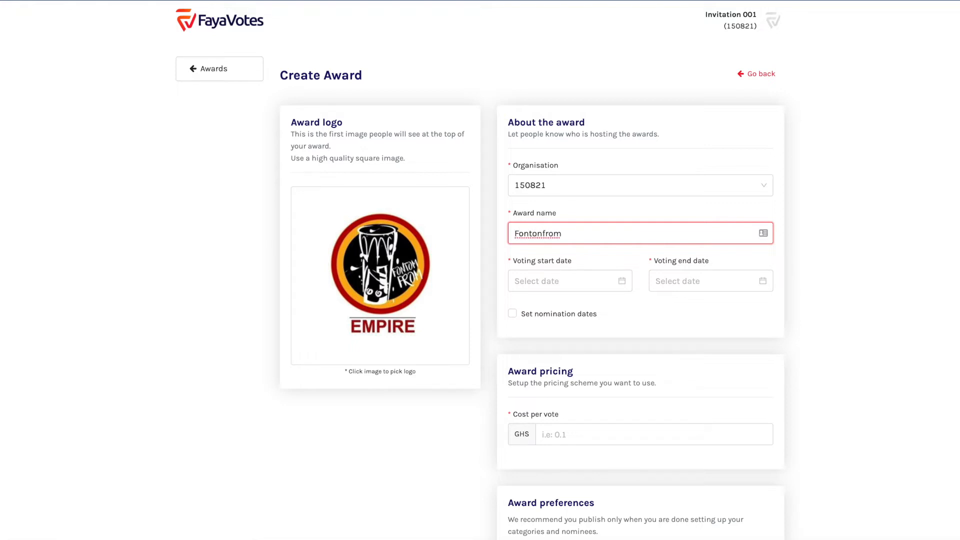
key("BackSpace")
type("'21")
scroll(576, 277, "down", 2)
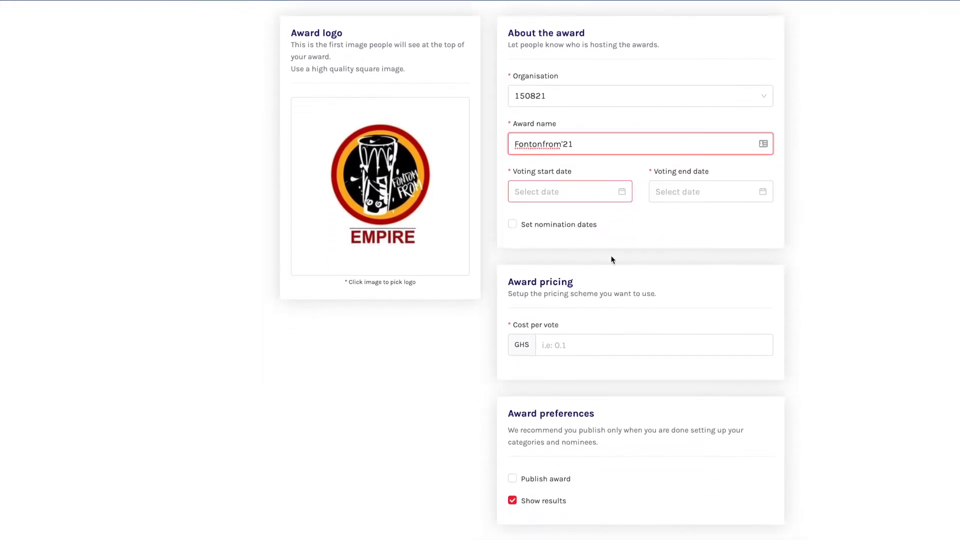
Complete the name as Fontonfrom'21 and set voting from October 23 to October 31, 2021
type("1")
left_click_drag(513, 172, 593, 169)
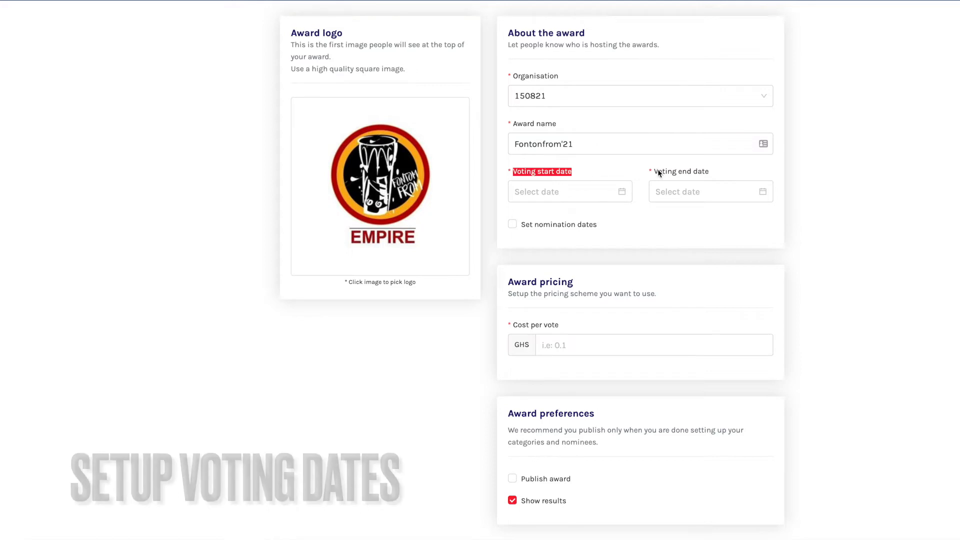
left_click_drag(654, 172, 731, 170)
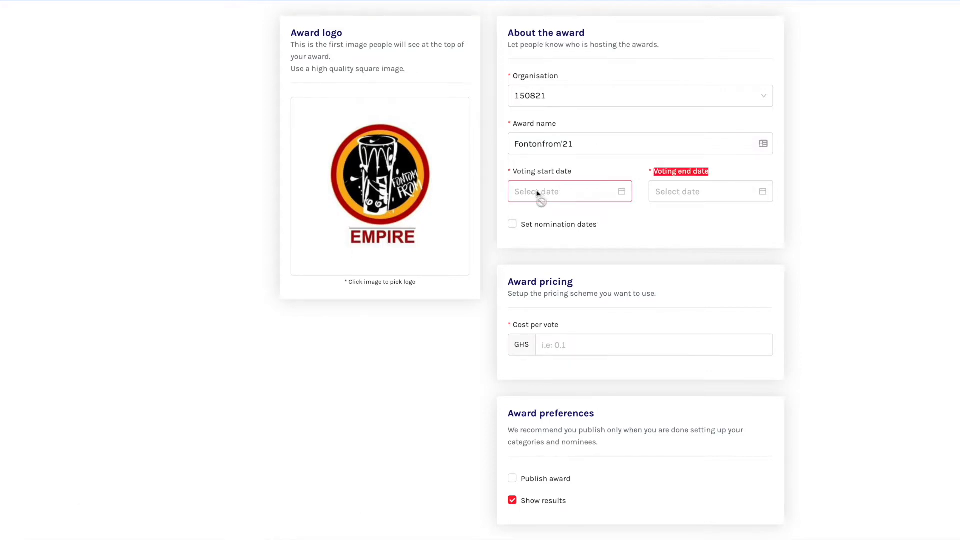
left_click(551, 172)
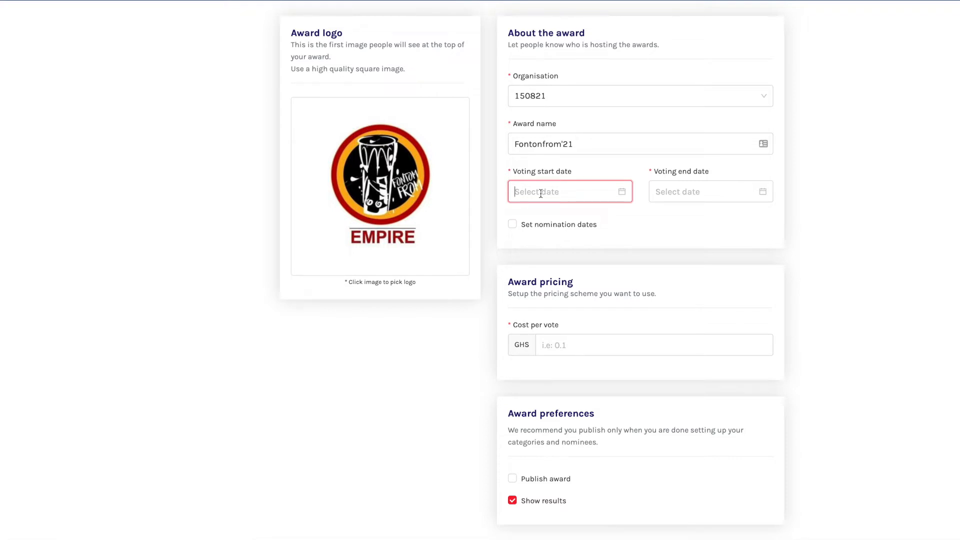
left_click(574, 189)
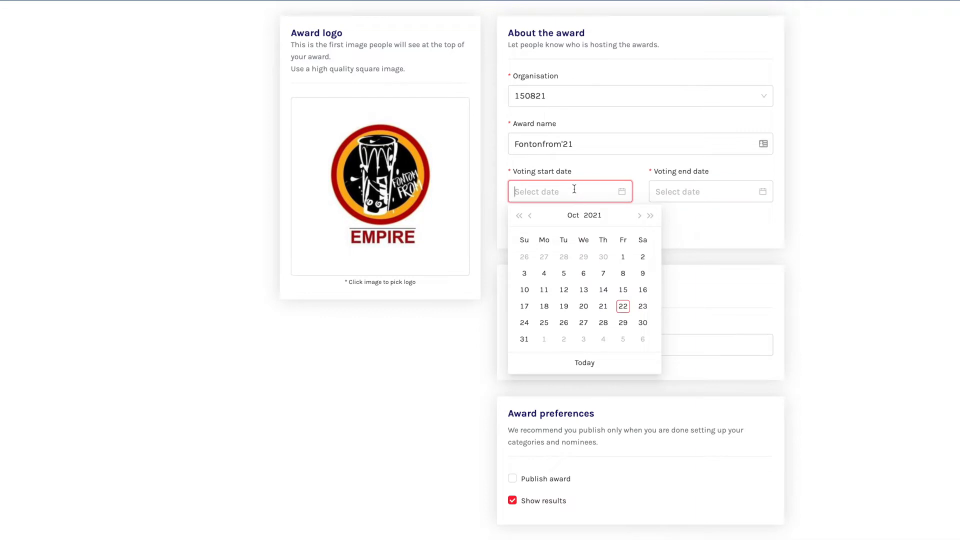
left_click(644, 307)
left_click(700, 192)
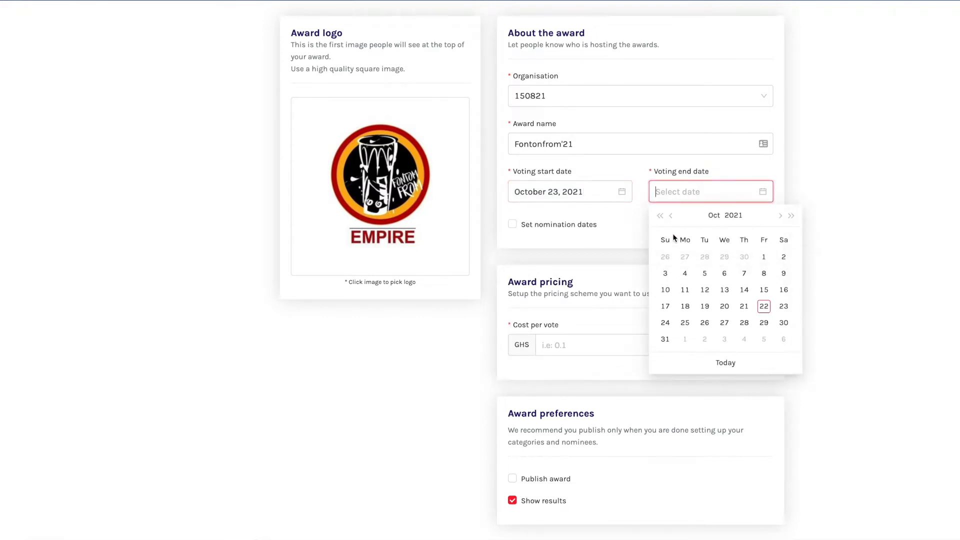
left_click(665, 339)
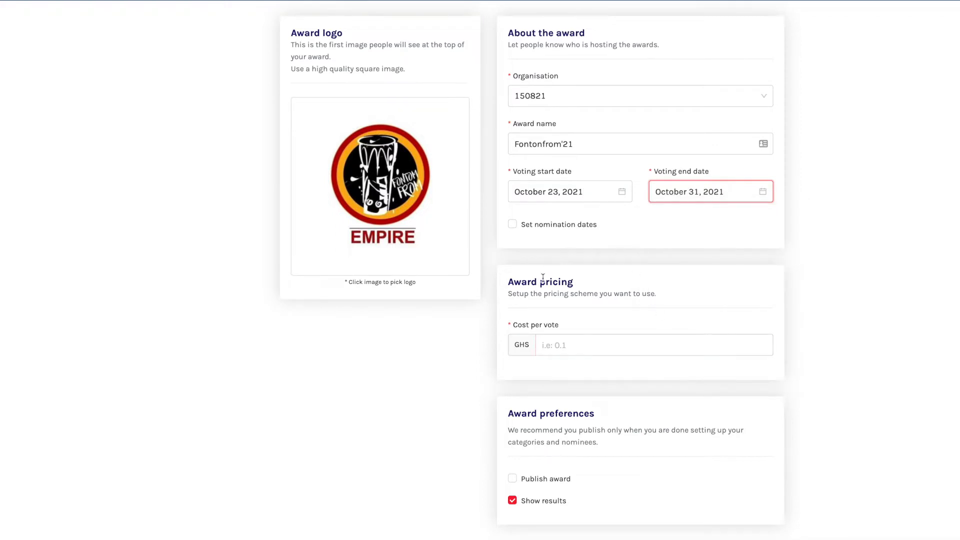
Enter 0.1 as the cost per vote, then change it to GHS 0.5
left_click(565, 345)
type("0.1")
scroll(565, 350, "down", 1)
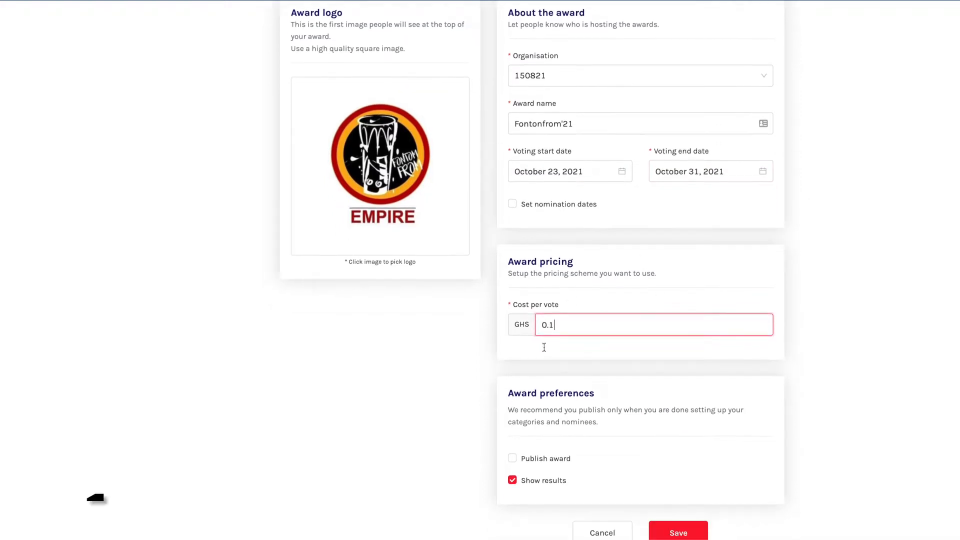
double_click(545, 319)
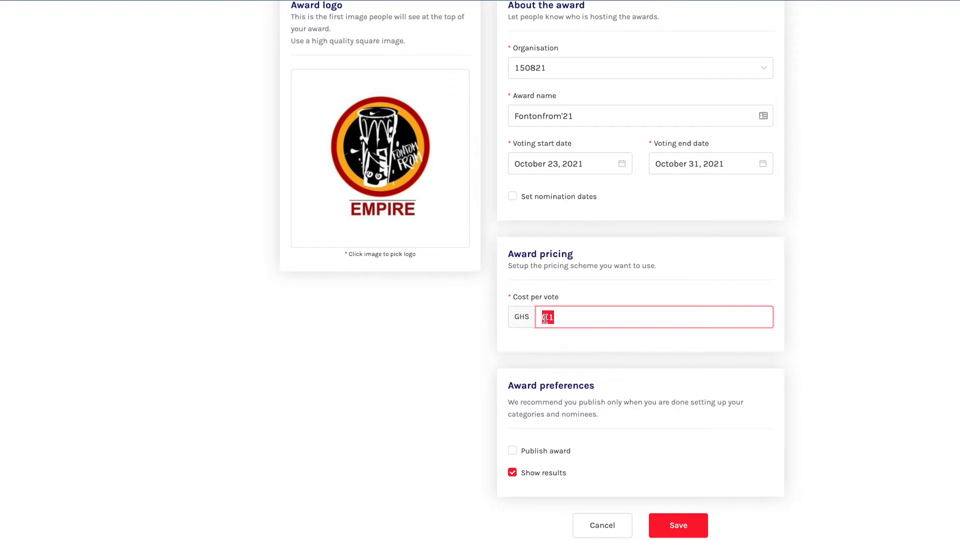
type("0.5")
scroll(556, 378, "down", 1)
scroll(543, 370, "up", 1)
scroll(543, 369, "up", 1)
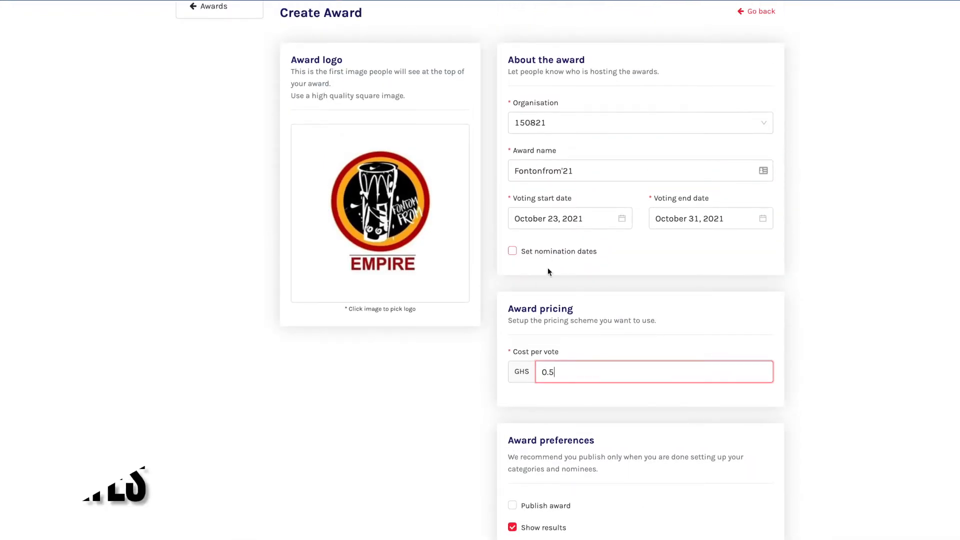
left_click(543, 309)
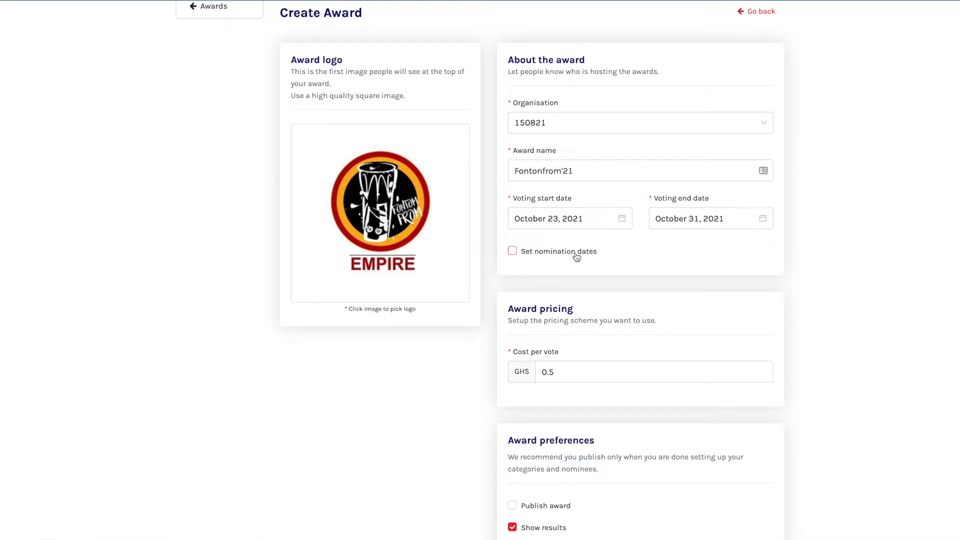
Enable nomination dates and set them from October 1 to October 21, 2021
left_click(560, 253)
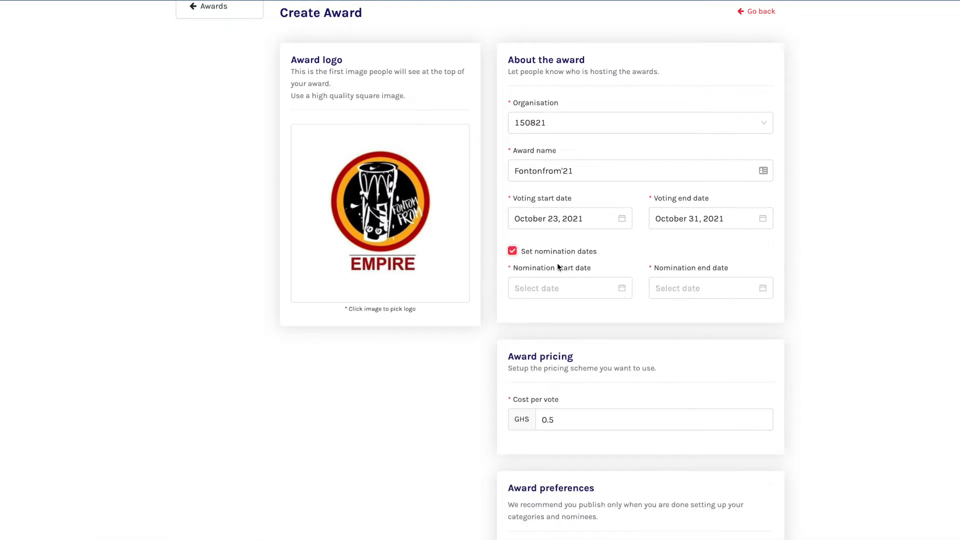
left_click(550, 293)
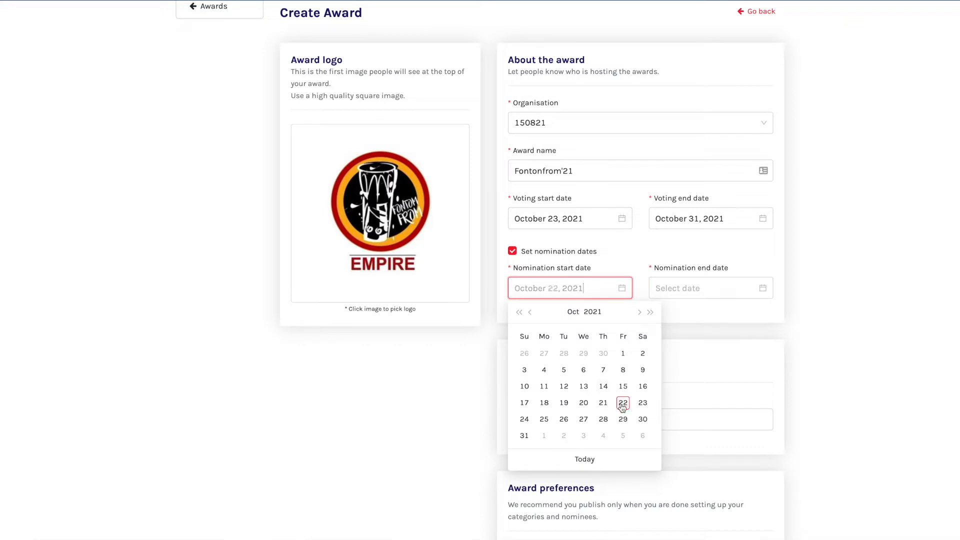
left_click(622, 353)
left_click(675, 297)
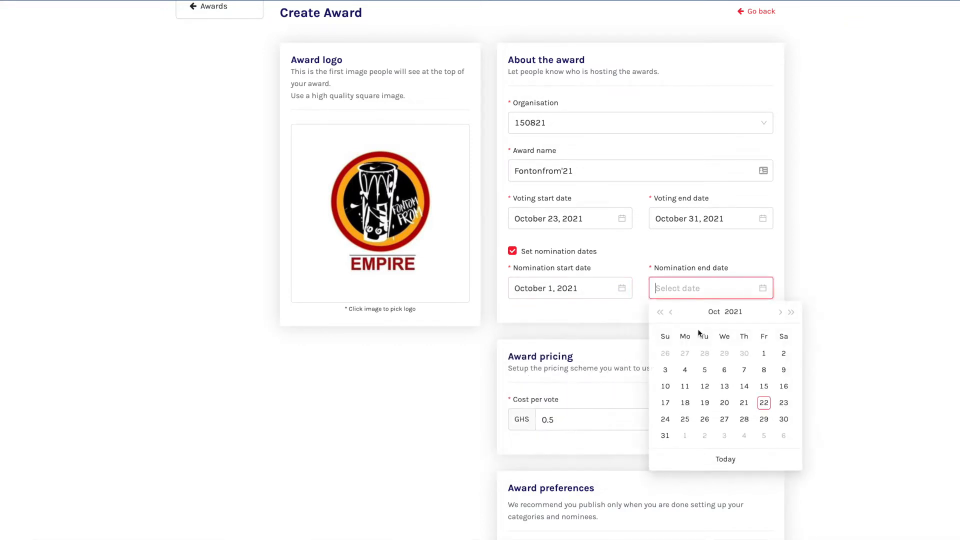
left_click(744, 402)
double_click(554, 356)
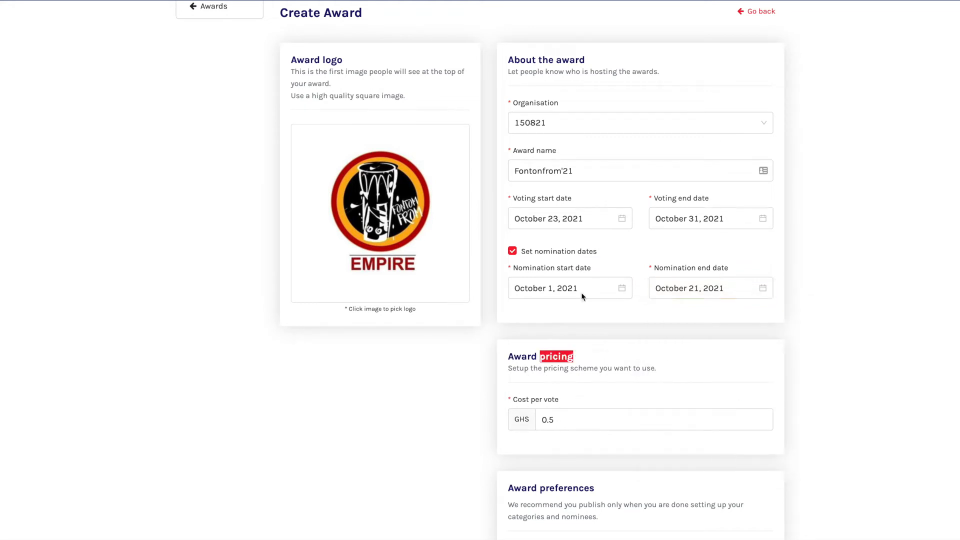
left_click(549, 354)
Scroll to the bottom of the Create Award form and save the Fontonfrom'21 award
scroll(579, 364, "down", 1)
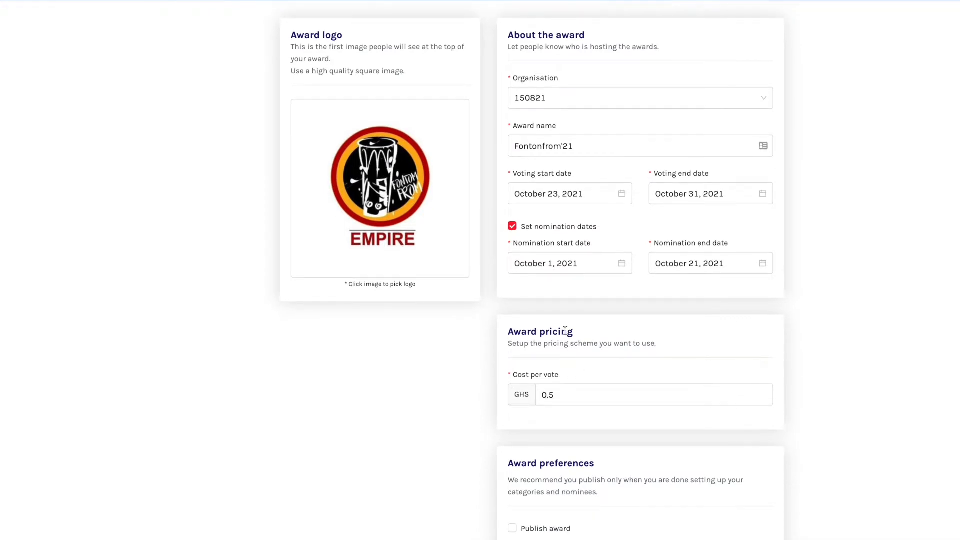
scroll(560, 307, "down", 1)
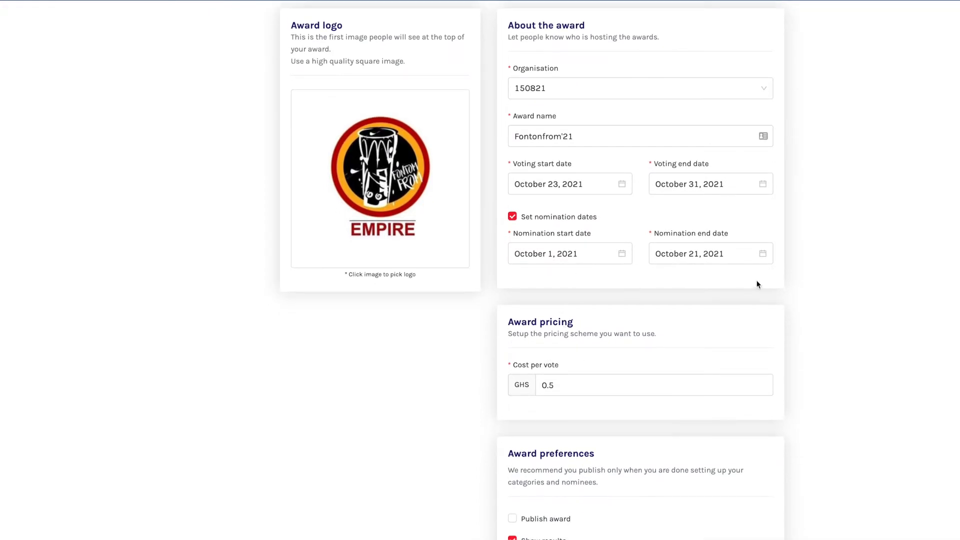
scroll(551, 334, "down", 3)
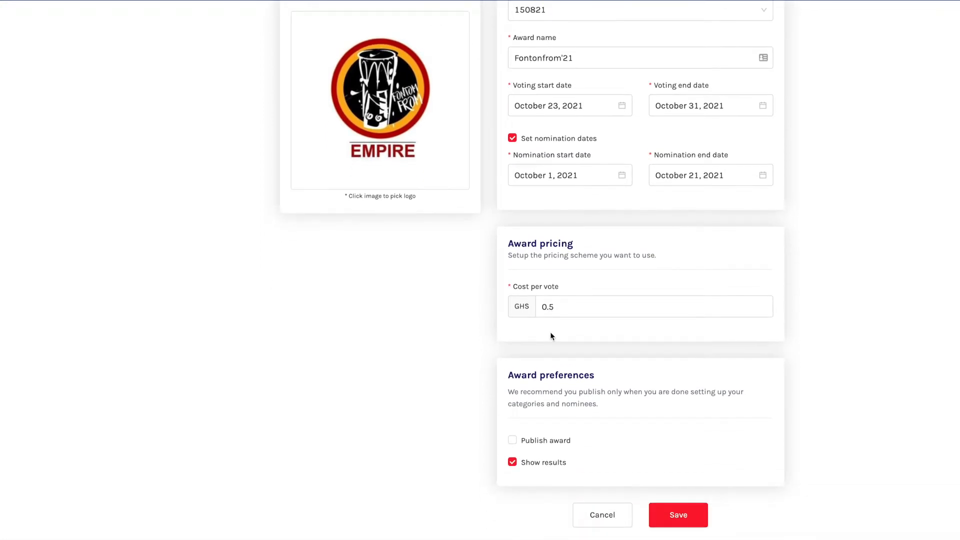
scroll(550, 334, "down", 1)
left_click(682, 506)
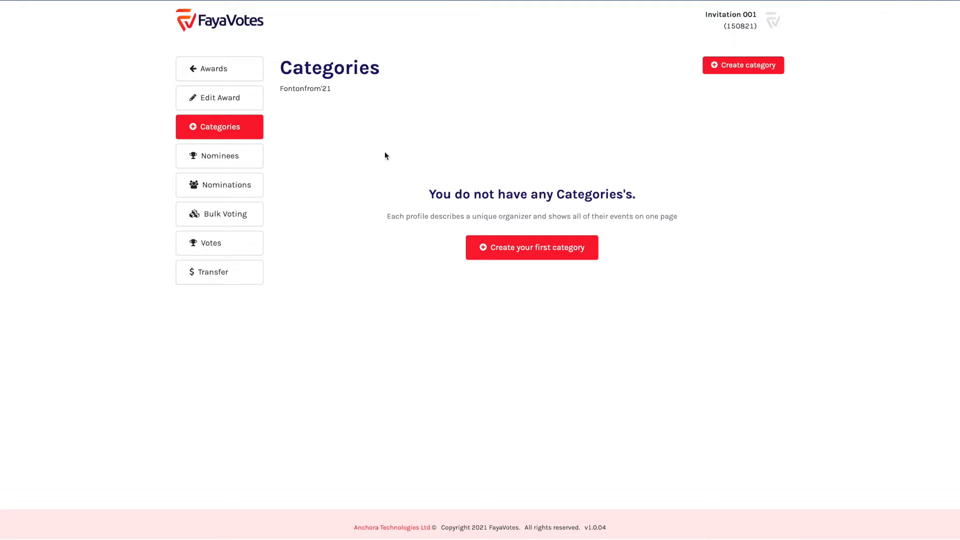
Return to the Awards list and open the actions on the unpublished Fontonfrom'21 card (GHS 0.50, 0 votes)
left_click(222, 68)
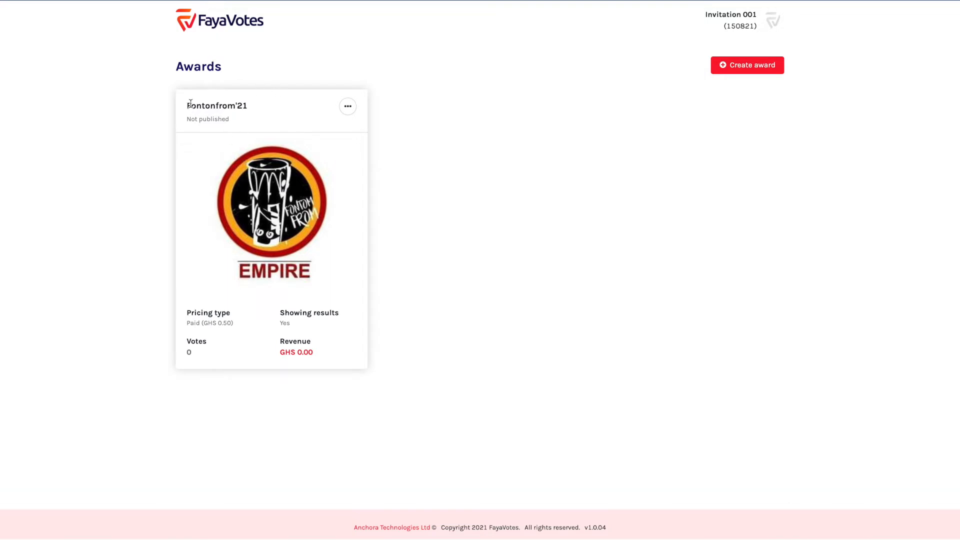
left_click_drag(187, 106, 378, 349)
left_click(343, 367)
left_click(348, 107)
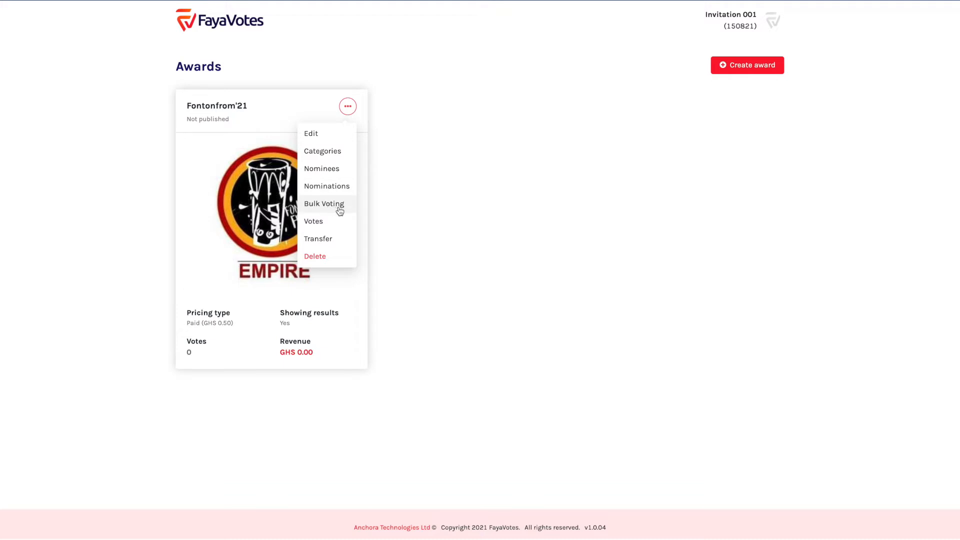
Go to Fontonfrom'21's Categories page and confirm it has no categories yet
left_click(329, 153)
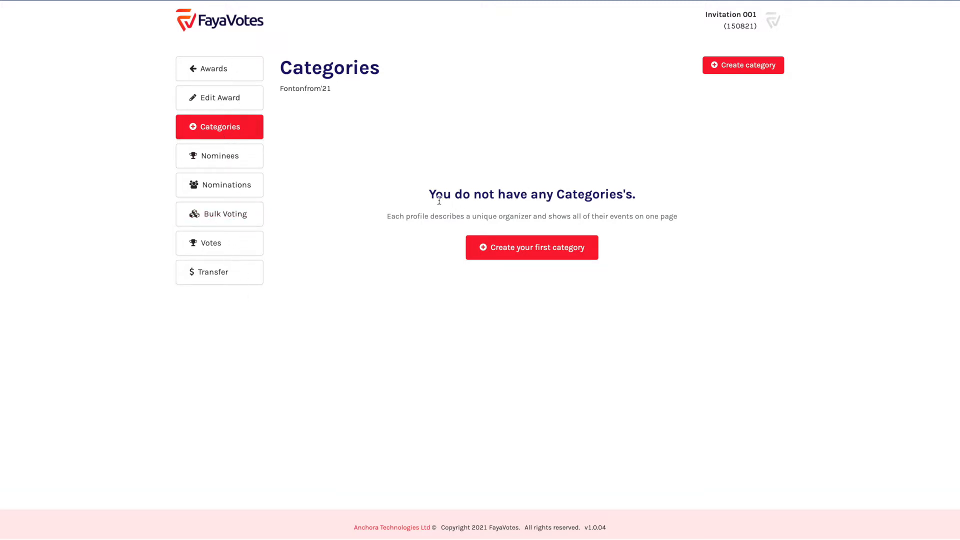
left_click_drag(430, 193, 664, 192)
left_click(538, 205)
Create the first published category, 'Category one'
left_click(519, 252)
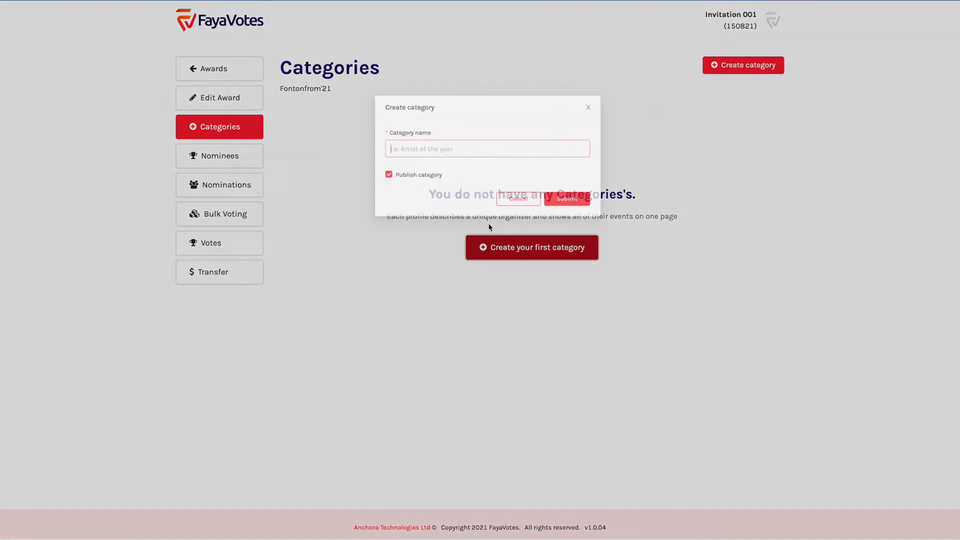
type("Category one")
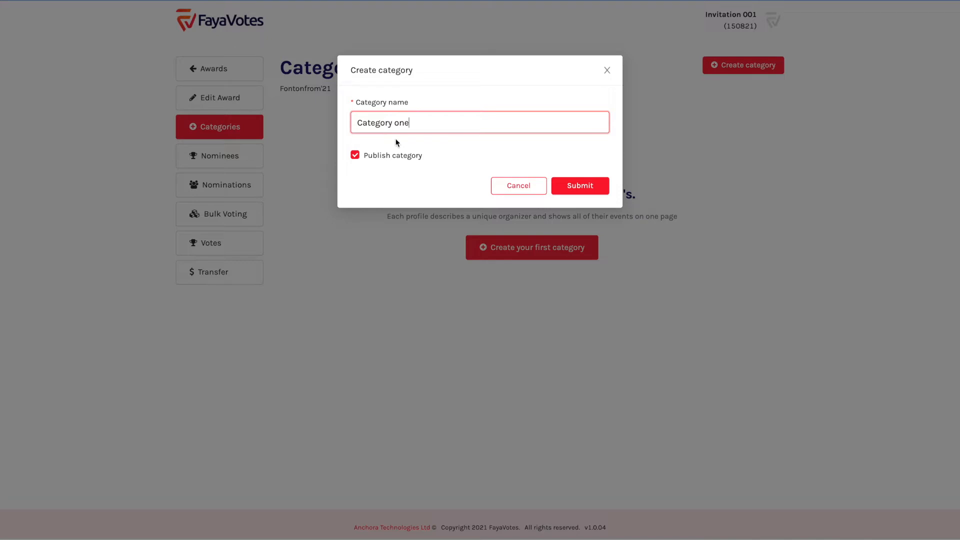
left_click(571, 184)
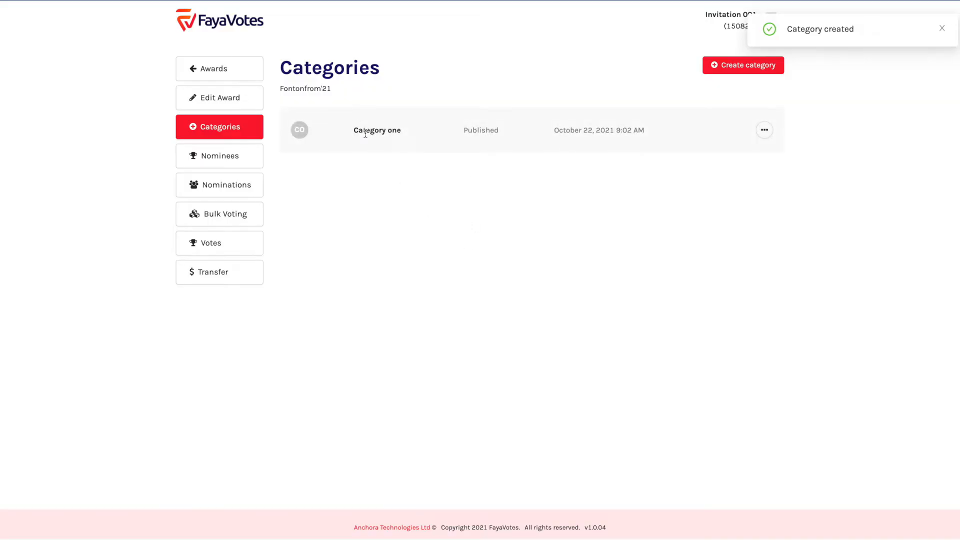
left_click_drag(355, 131, 398, 134)
Add a second published category named 'Category two'
left_click(431, 129)
left_click(719, 65)
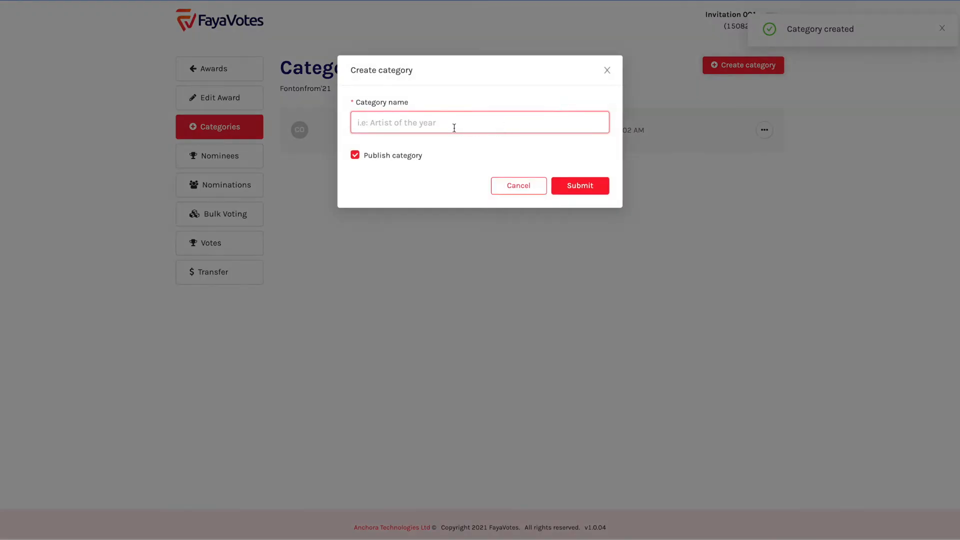
type("Category two")
left_click(582, 185)
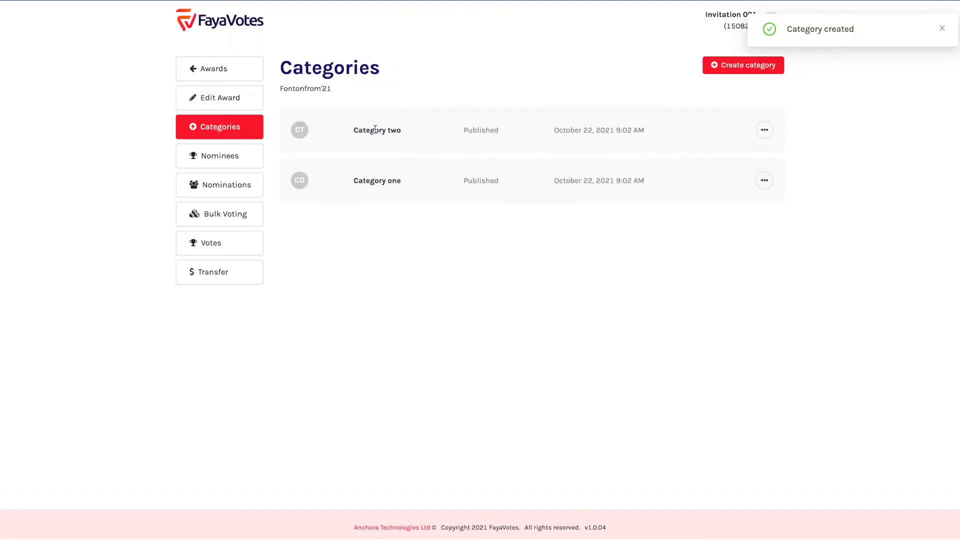
triple_click(375, 130)
left_click(384, 130)
Add a third published category 'Category Three', capitalising its first letter
left_click(719, 70)
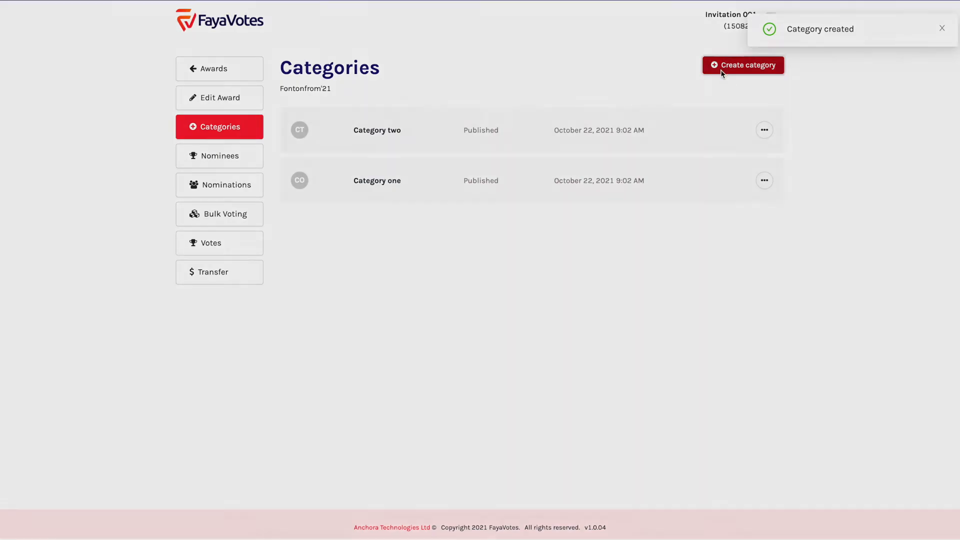
type("category")
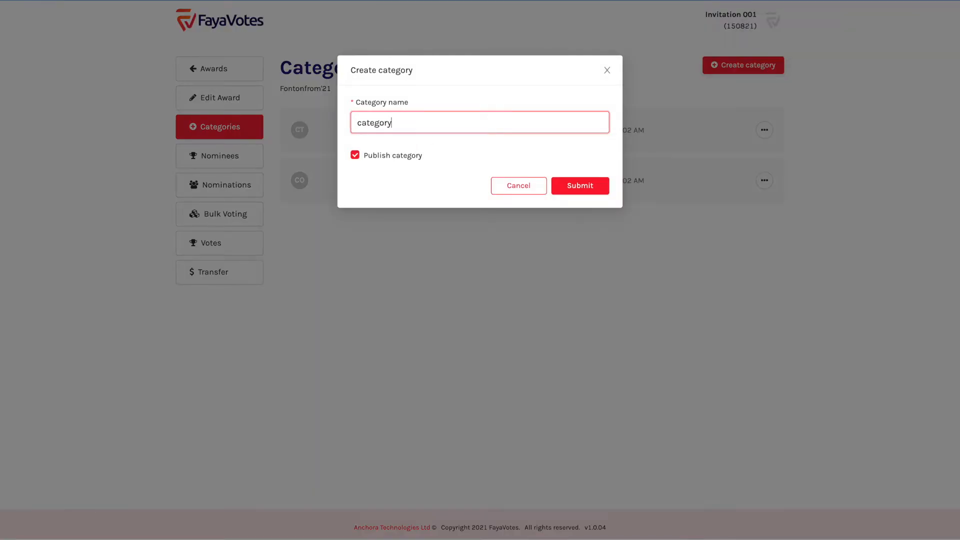
type(" Three")
left_click(362, 122)
key("BackSpace")
type("C")
left_click(593, 181)
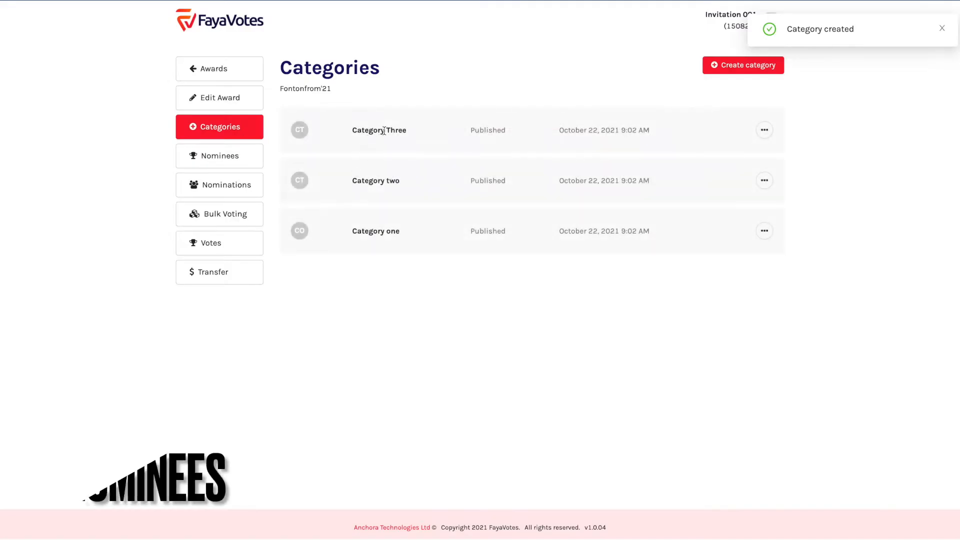
On the Nominees page, create 'Nominee One' published under Category one
left_click(220, 159)
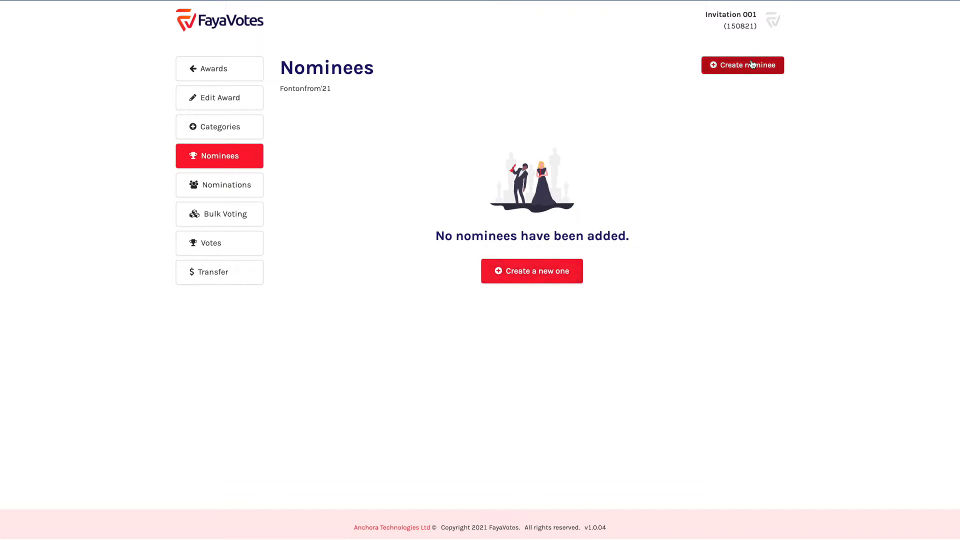
left_click(545, 273)
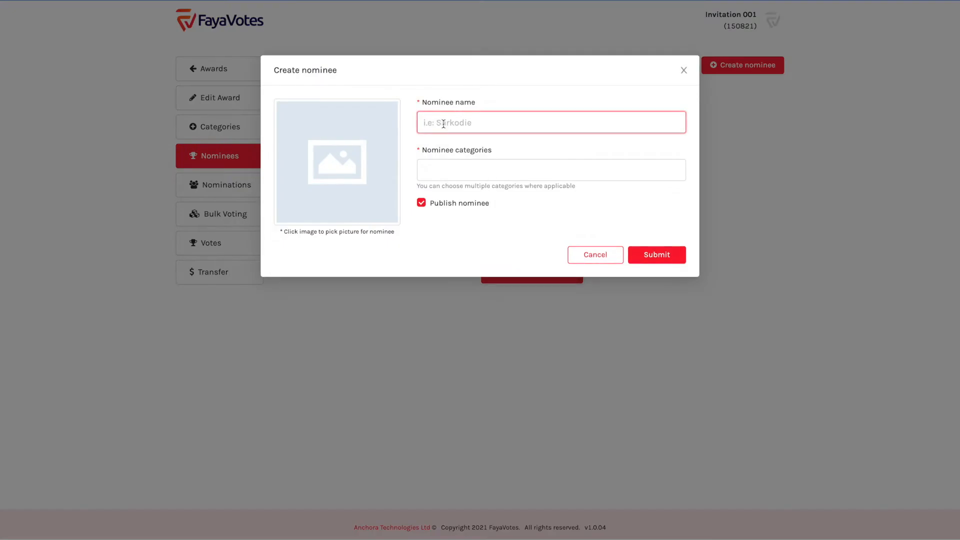
type("Nominee One")
left_click(443, 169)
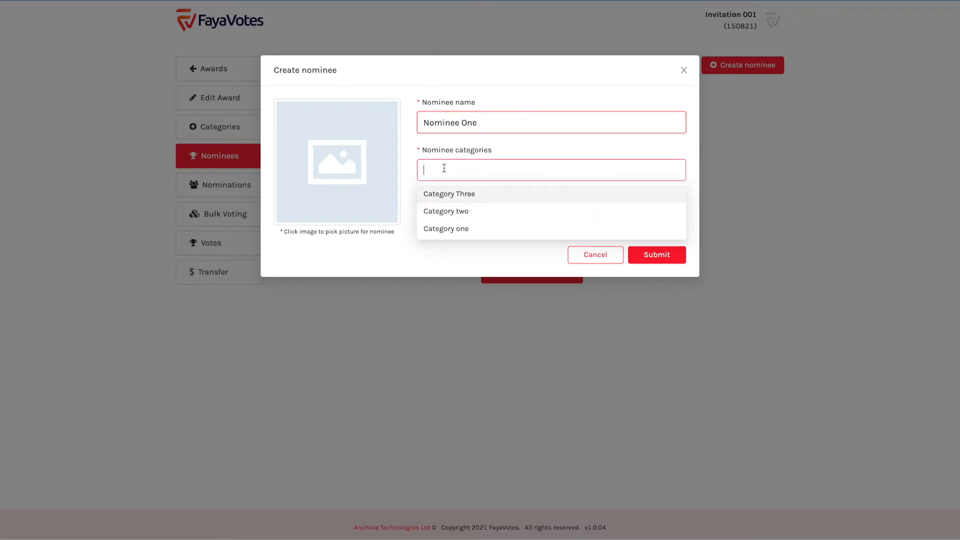
left_click(461, 231)
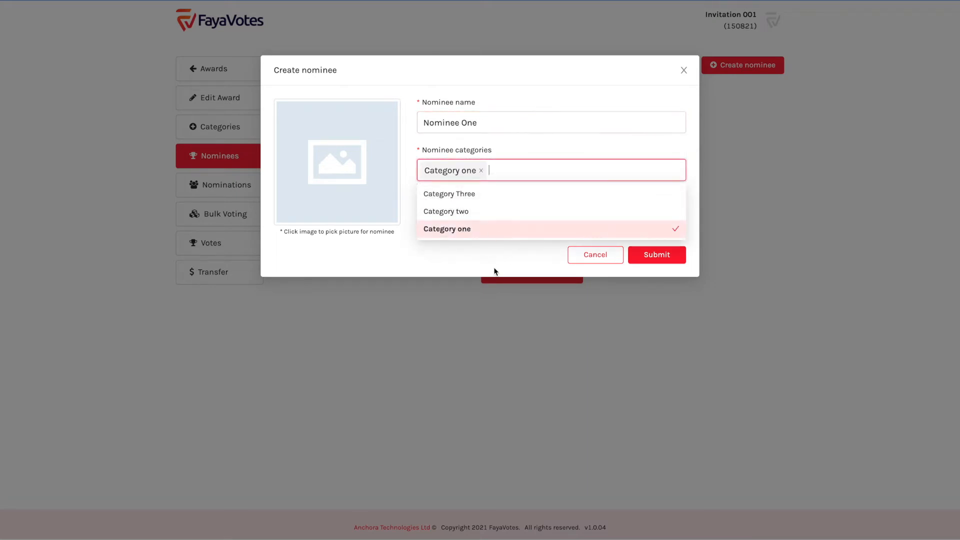
left_click(654, 255)
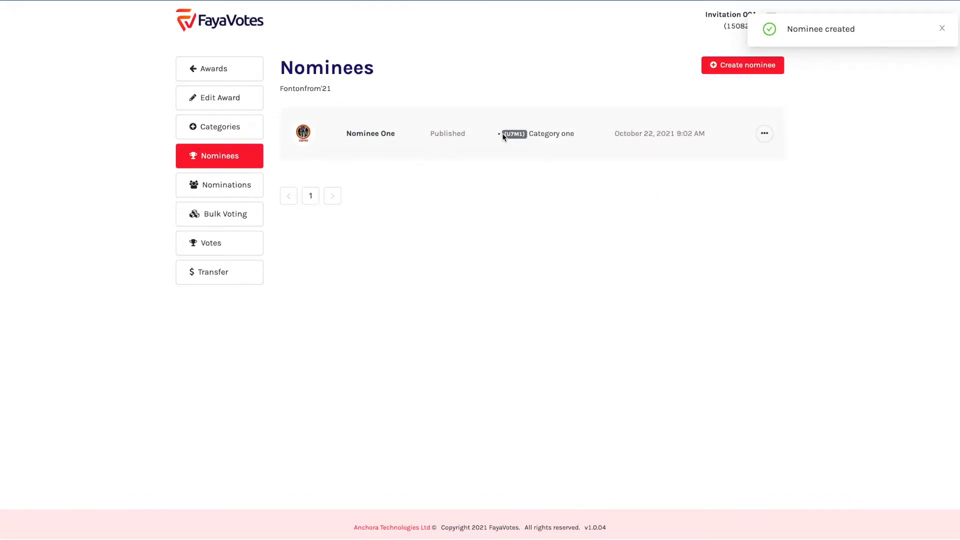
Check Nominee One's listing, highlighting its name, Category one label and U7M1 code
double_click(512, 135)
left_click_drag(512, 135, 508, 154)
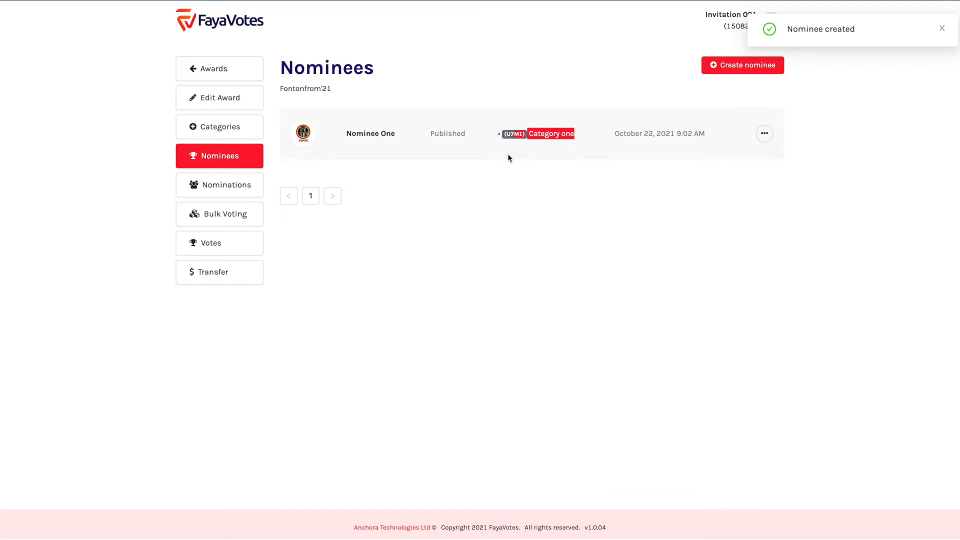
double_click(513, 136)
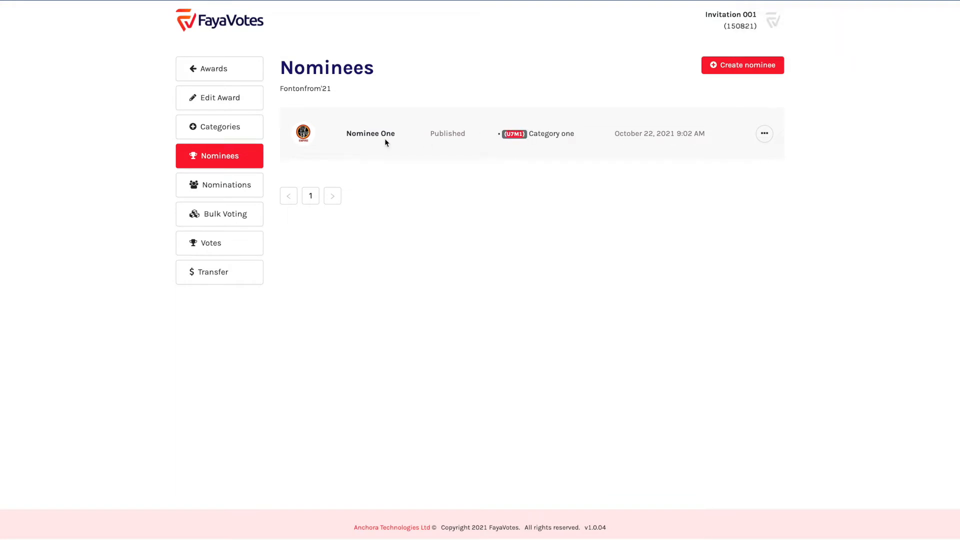
triple_click(356, 130)
left_click(516, 131)
left_click_drag(506, 135, 526, 134)
double_click(516, 134)
Create Nominee Two assigned to both Category two and Category Three
left_click(514, 134)
left_click(744, 67)
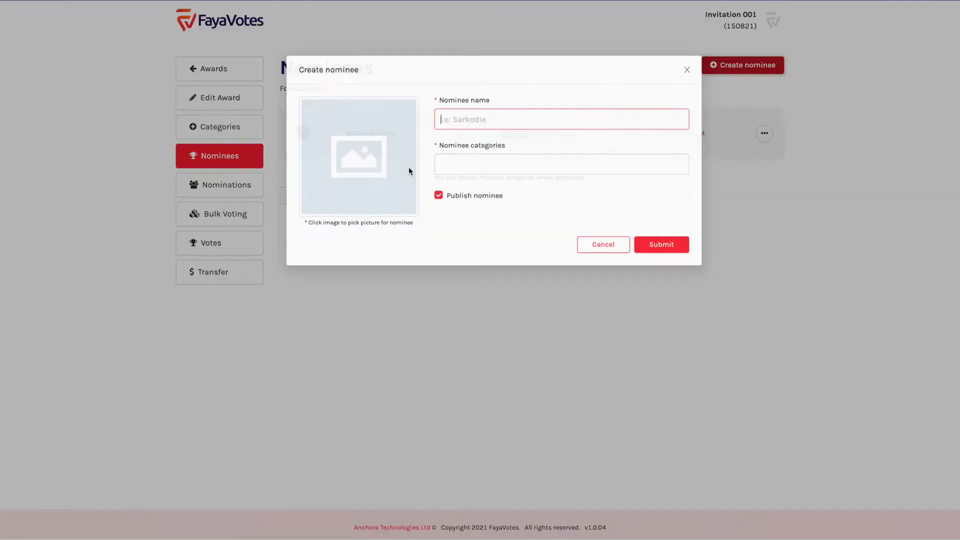
type("Nominee Two")
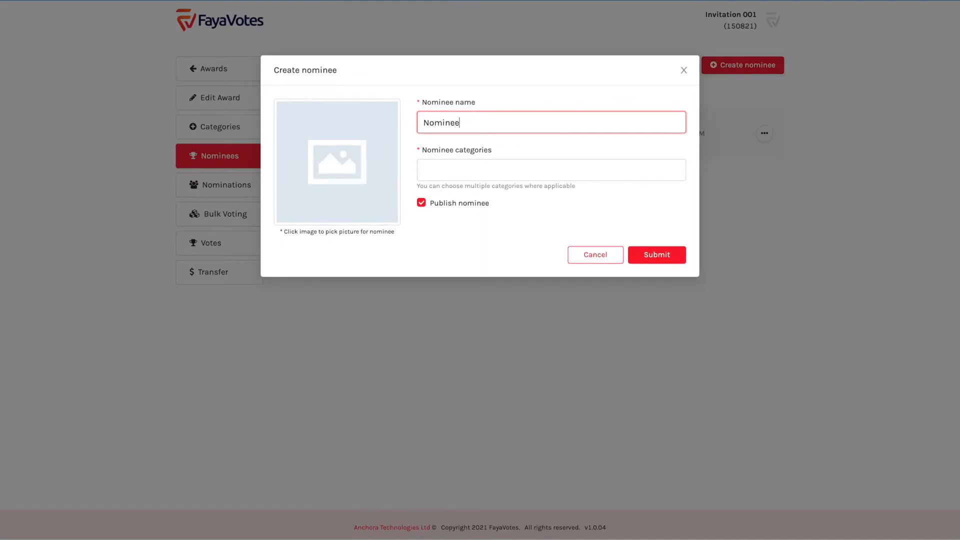
left_click(472, 172)
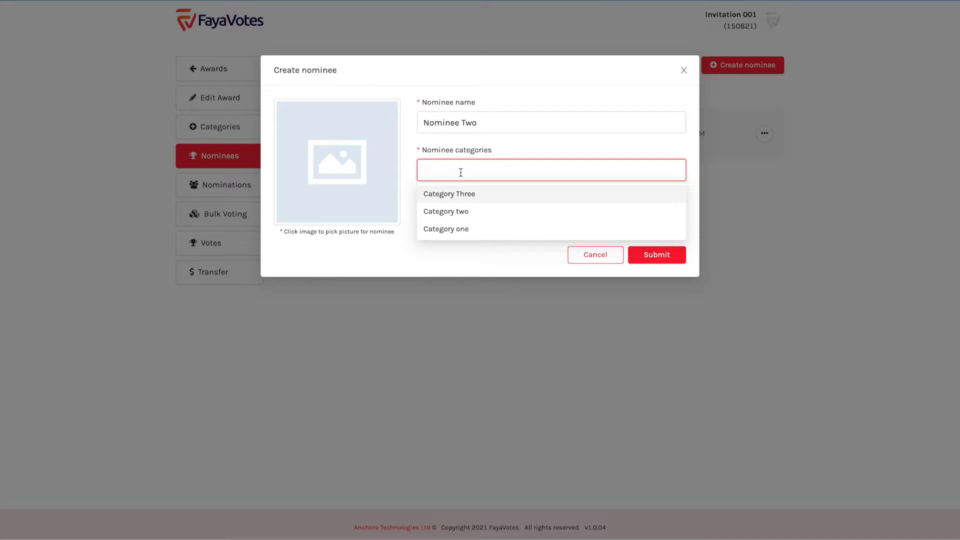
left_click(459, 215)
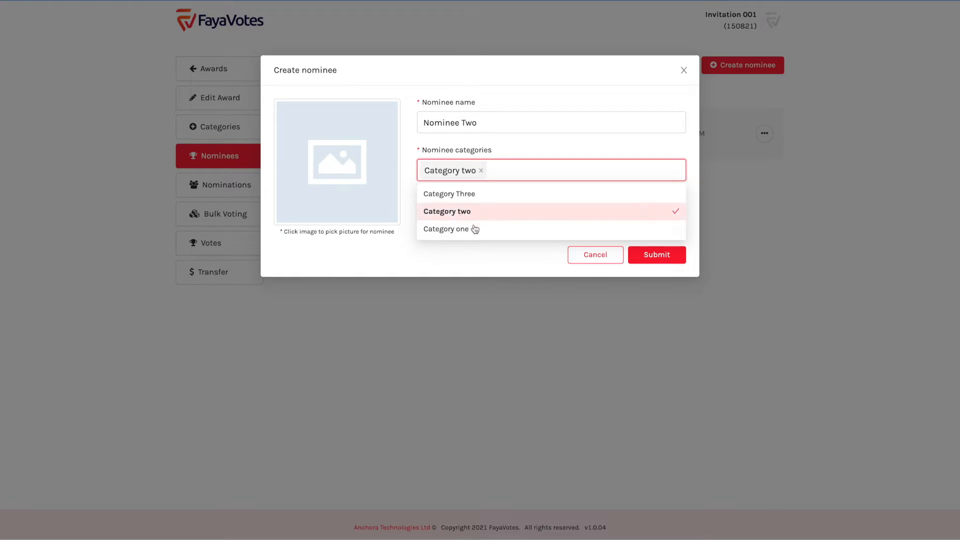
left_click(472, 200)
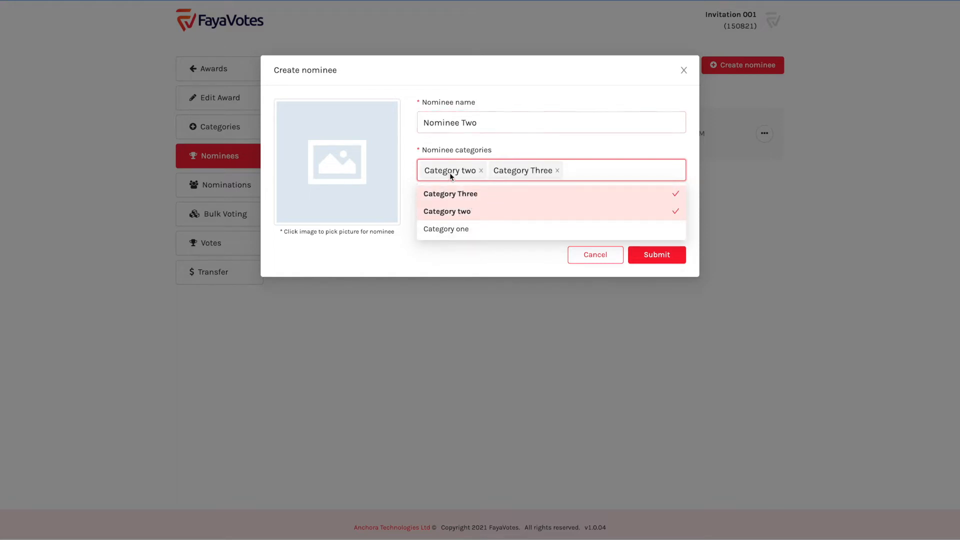
left_click(542, 151)
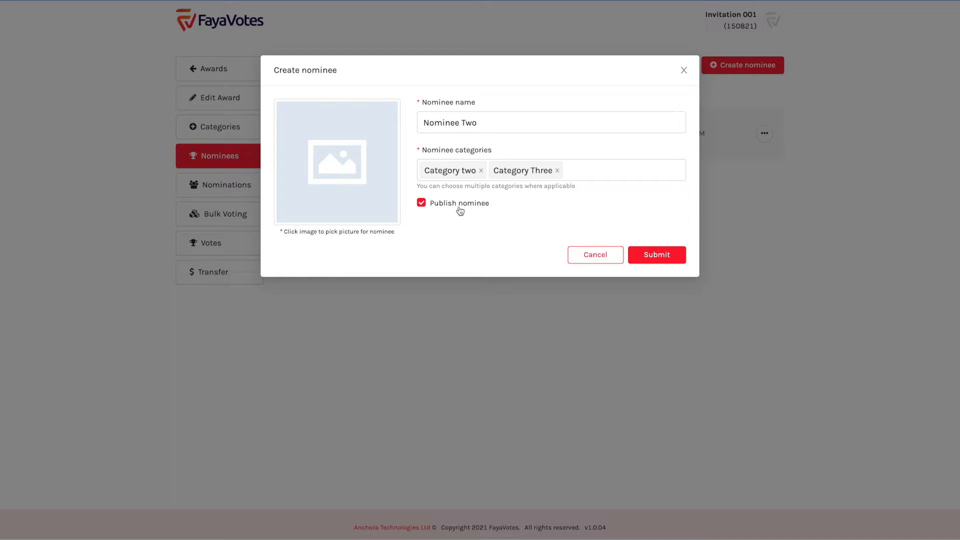
left_click(641, 253)
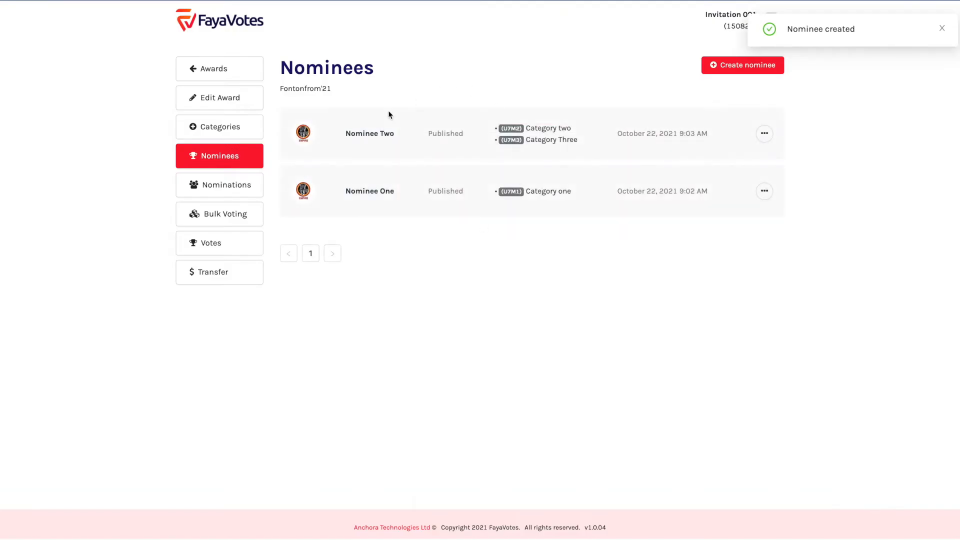
Check Nominee Two's listing, highlighting its name, U7M2 code and Category two label
left_click_drag(344, 134, 395, 137)
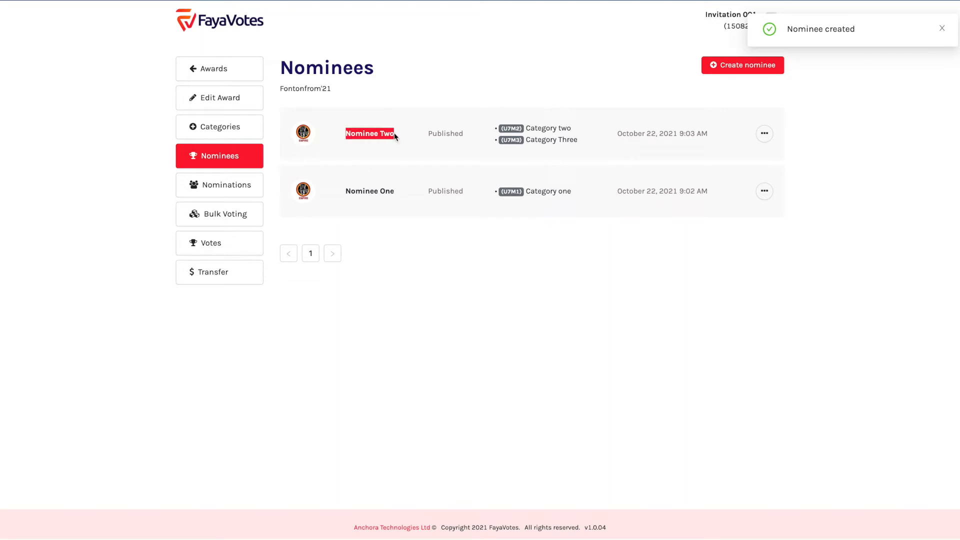
double_click(509, 128)
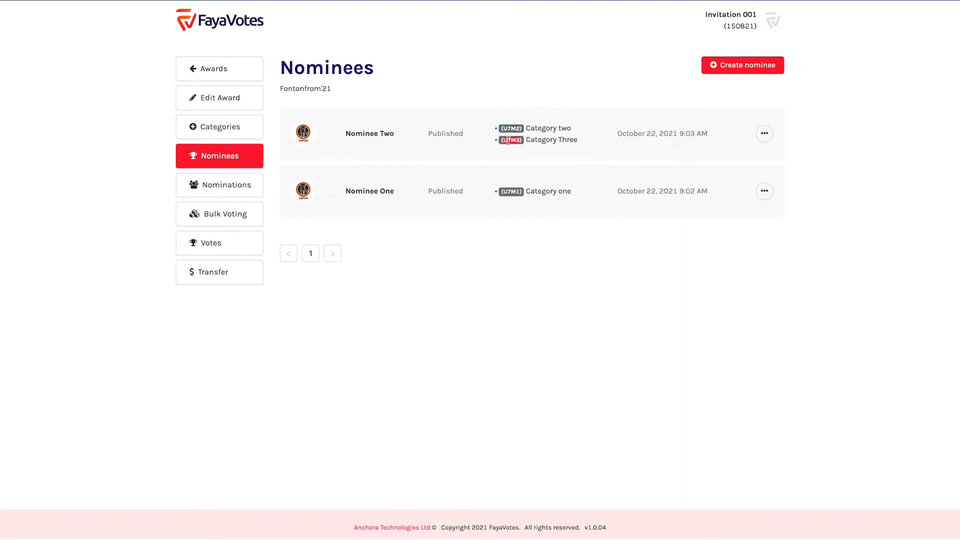
left_click_drag(527, 128, 606, 143)
left_click(607, 144)
Start a nominee named 'Nominee Three' assigned to Category Three
left_click(720, 70)
type("Nominee Three")
left_click(470, 168)
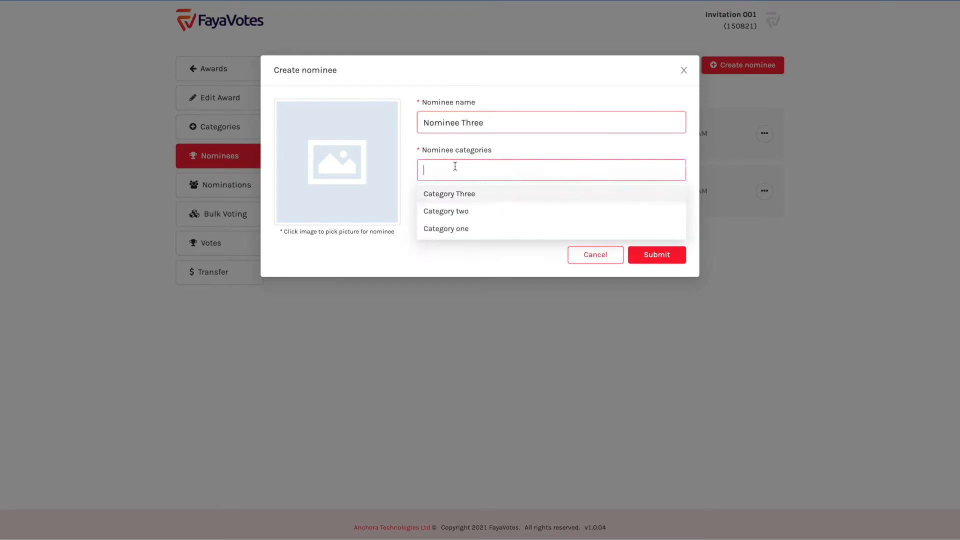
left_click(467, 199)
left_click(409, 158)
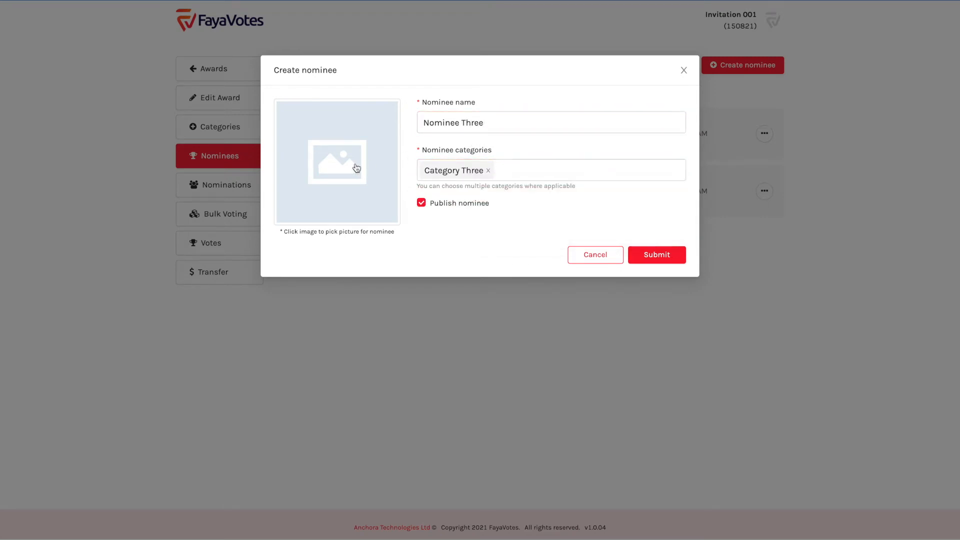
Attach the yellow-background portrait photo from Downloads and submit Nominee Three
left_click(339, 187)
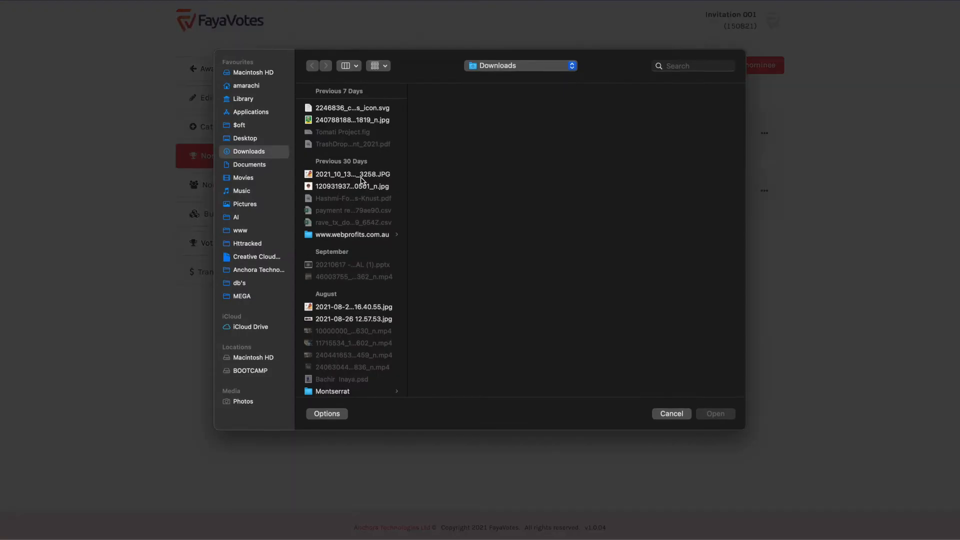
scroll(345, 205, "down", 15)
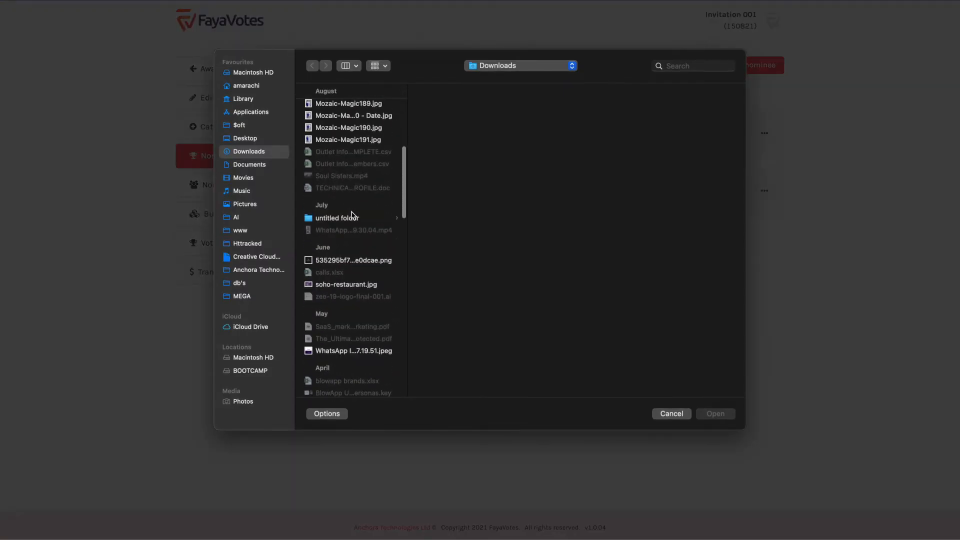
scroll(353, 215, "down", 15)
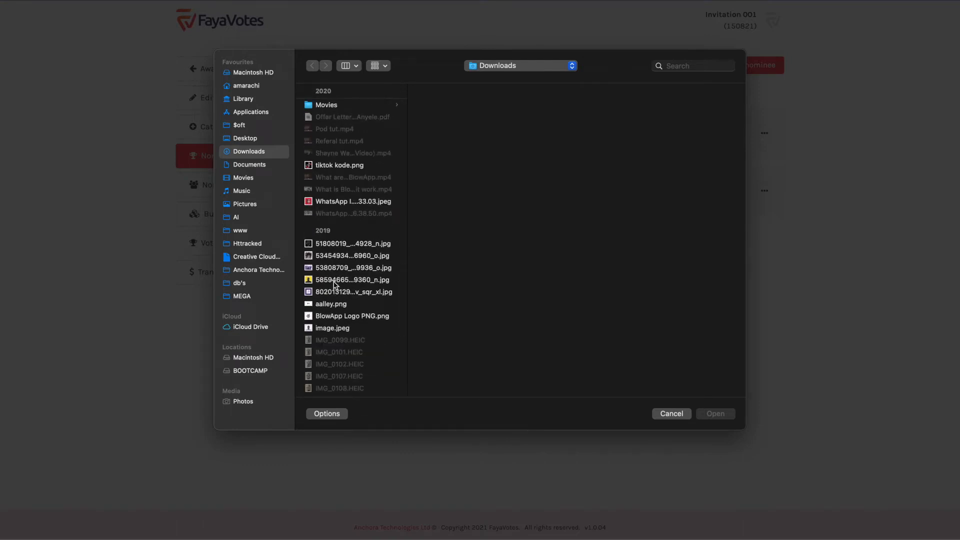
left_click(322, 280)
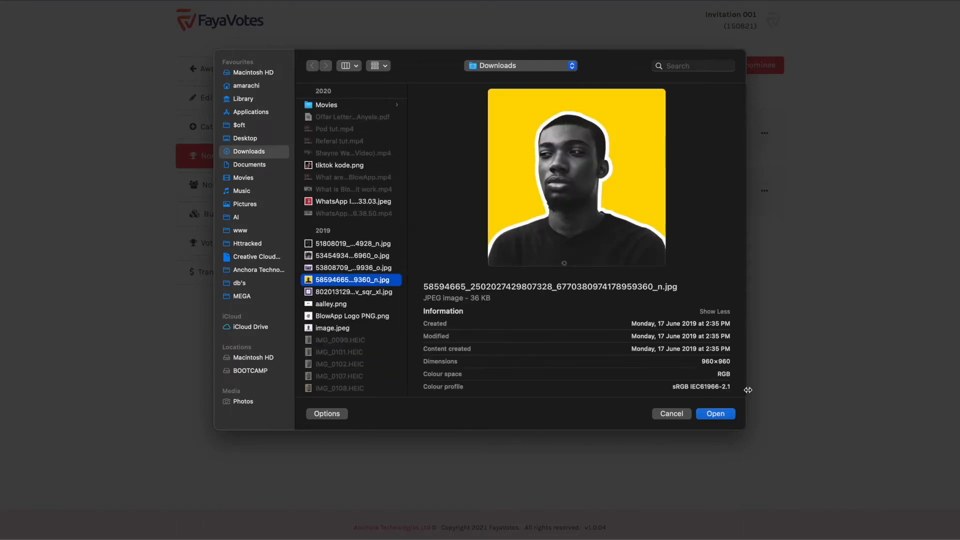
left_click(720, 413)
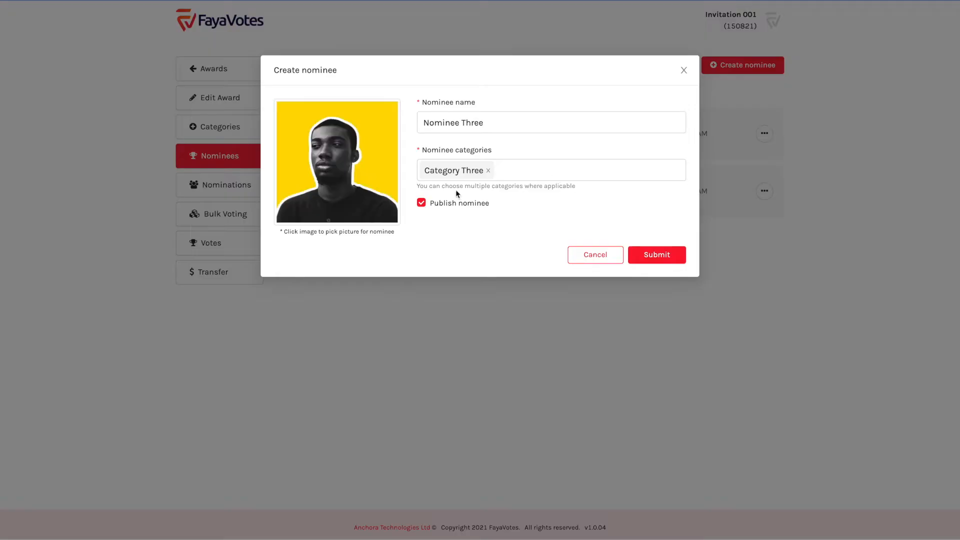
left_click(439, 103)
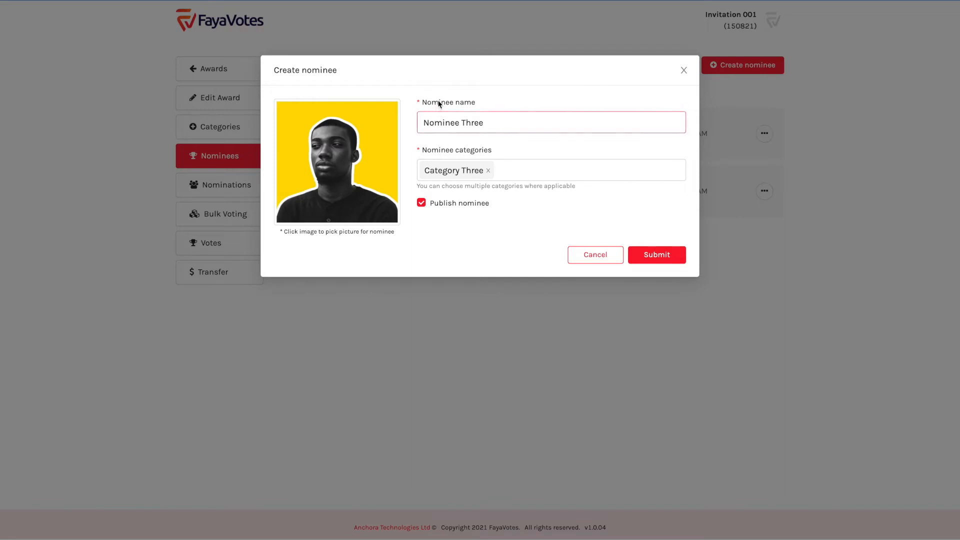
left_click(336, 90)
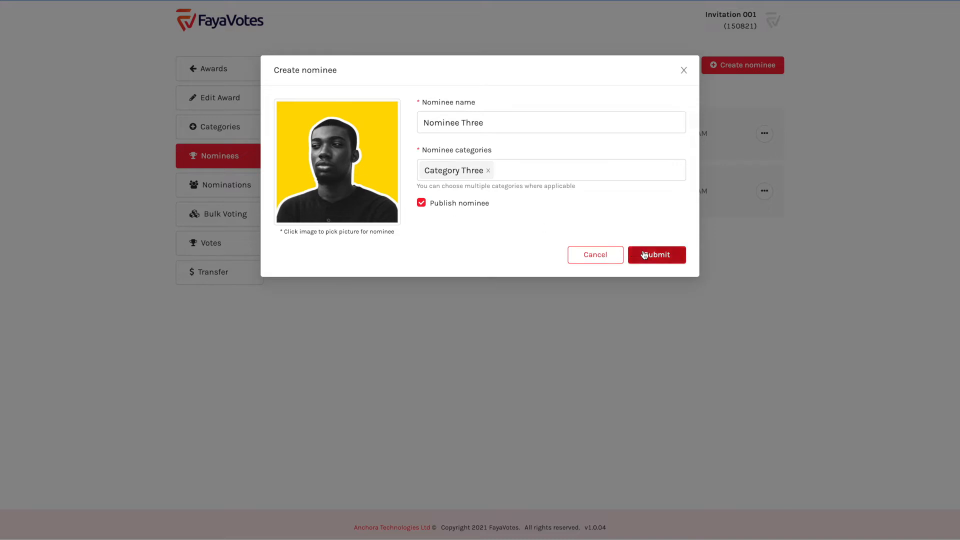
left_click(669, 254)
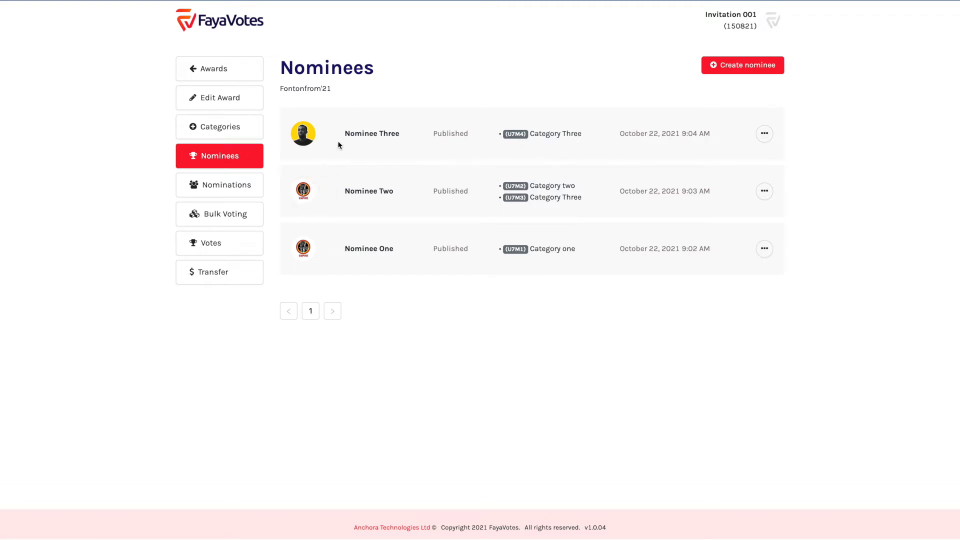
Review the three-nominee list with Nominee Three on top, then go to Bulk Voting
triple_click(355, 132)
left_click_drag(378, 134, 345, 134)
left_click(346, 134)
left_click(239, 215)
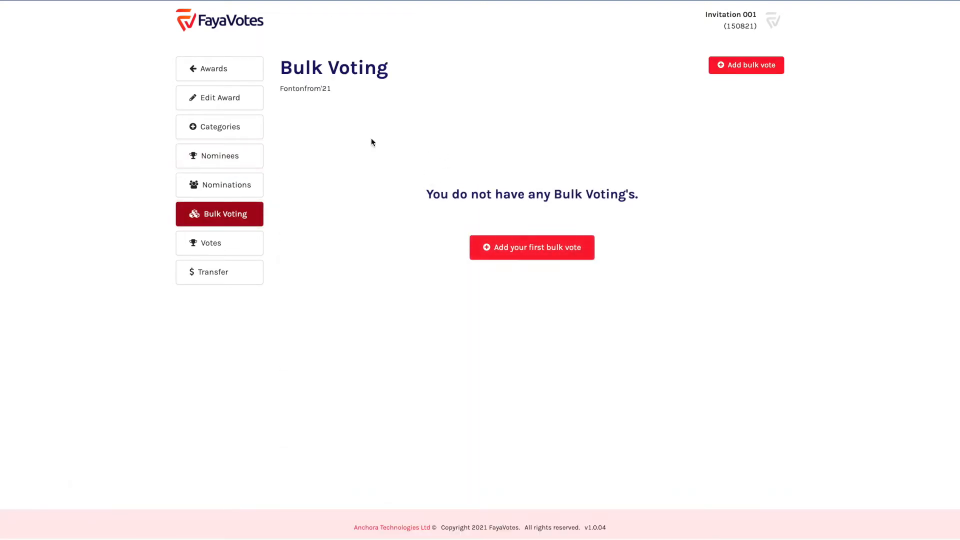
Add a bulk vote price of GHS 20.00 for 50 votes
left_click(751, 70)
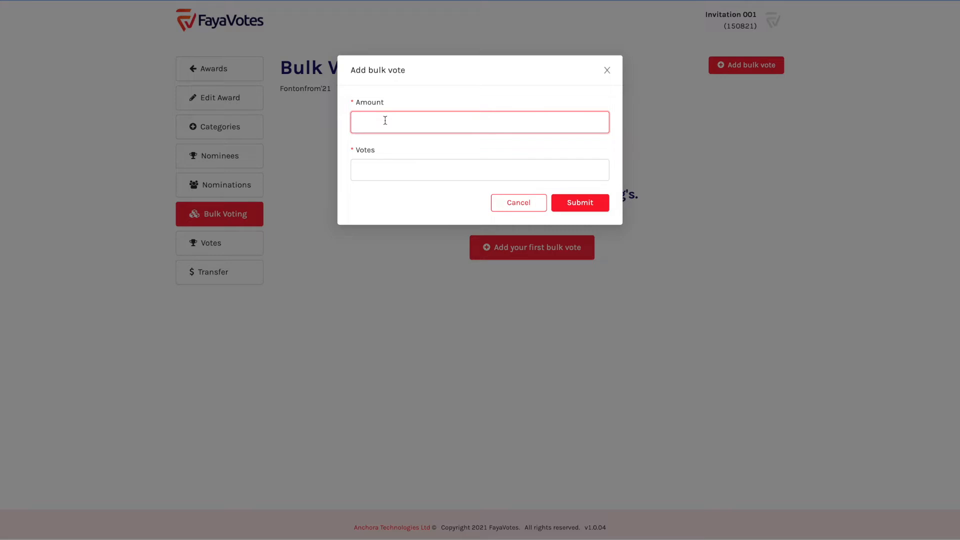
left_click(373, 173)
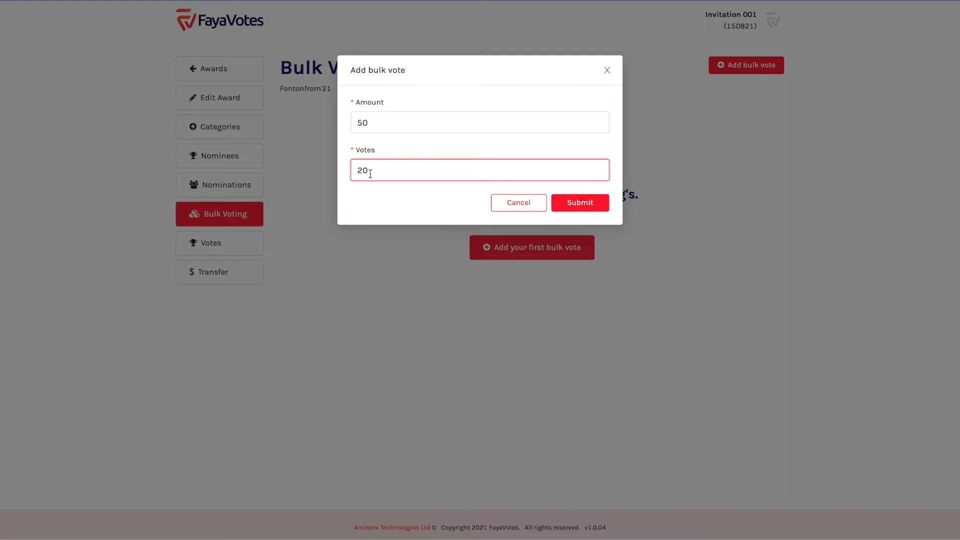
key("BackSpace")
key("BackSpace")
type("5")
left_click(399, 123)
key("ctrl+a")
type("20")
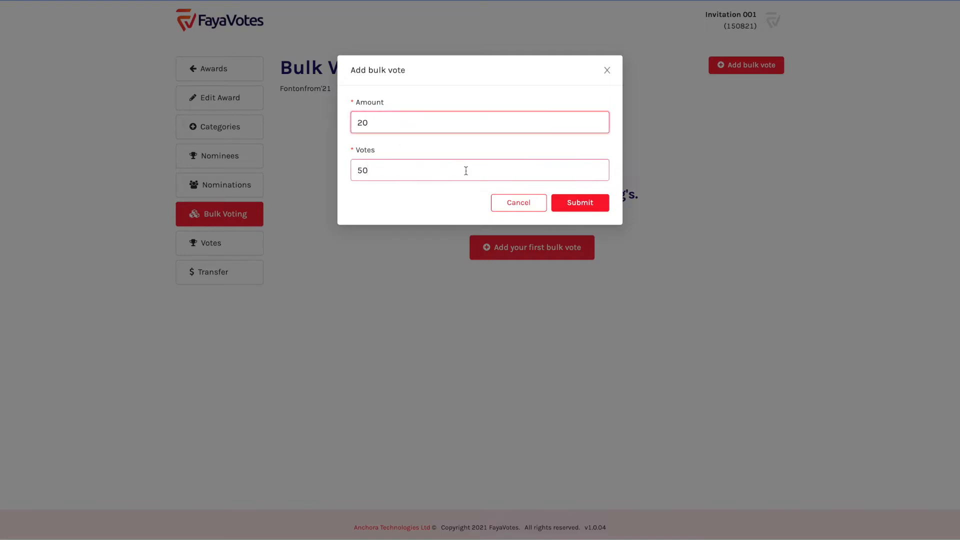
left_click(582, 202)
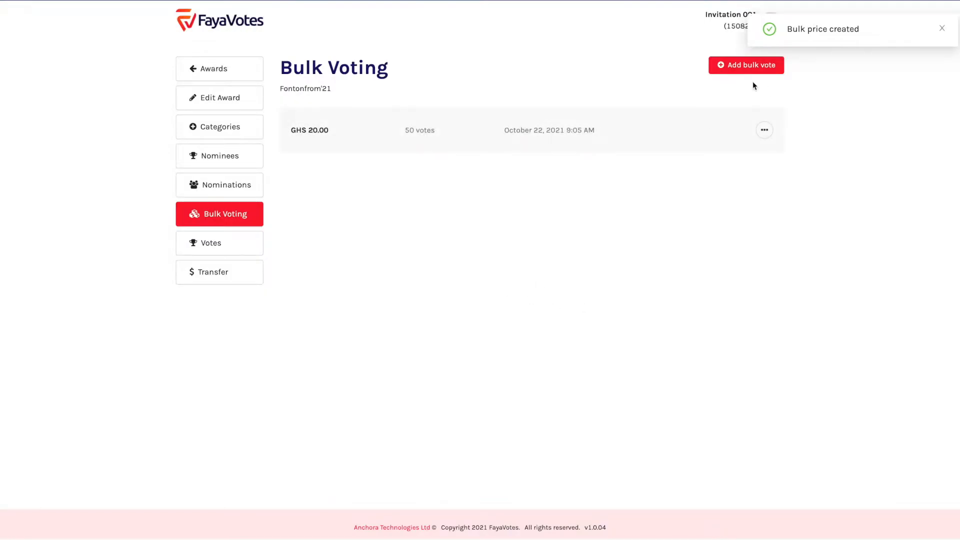
Add a second bulk vote price of GHS 50.00 for 80 votes
left_click(734, 65)
left_click(380, 130)
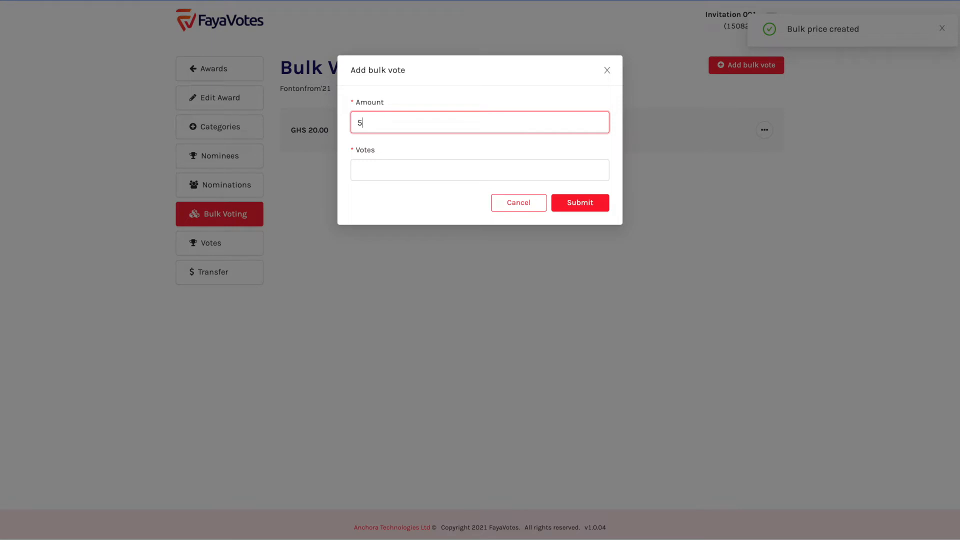
left_click(368, 173)
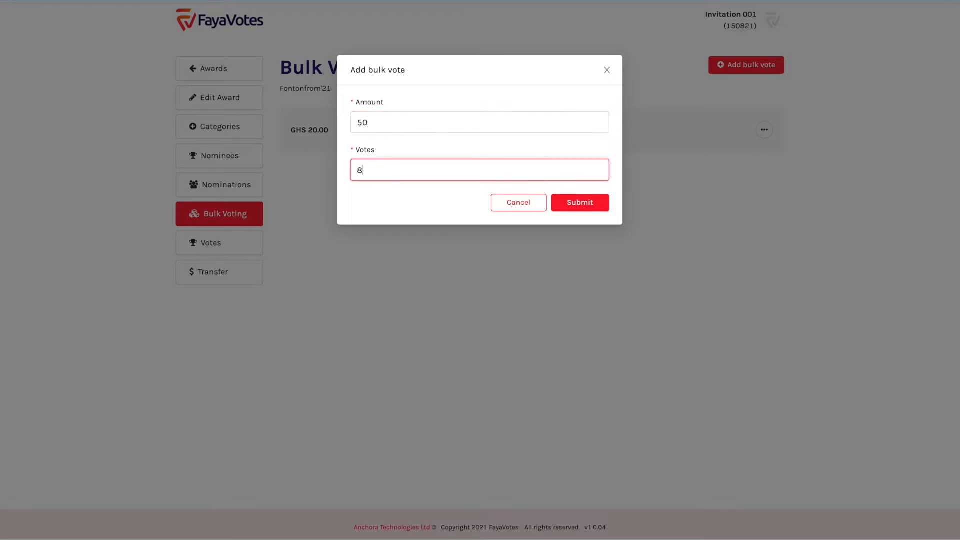
left_click(569, 202)
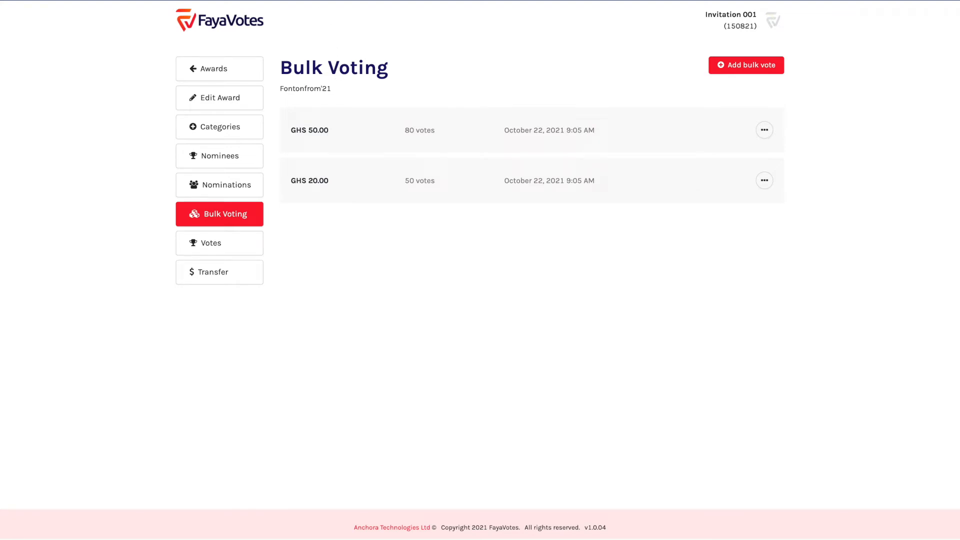
key("ctrl+t")
type("qa")
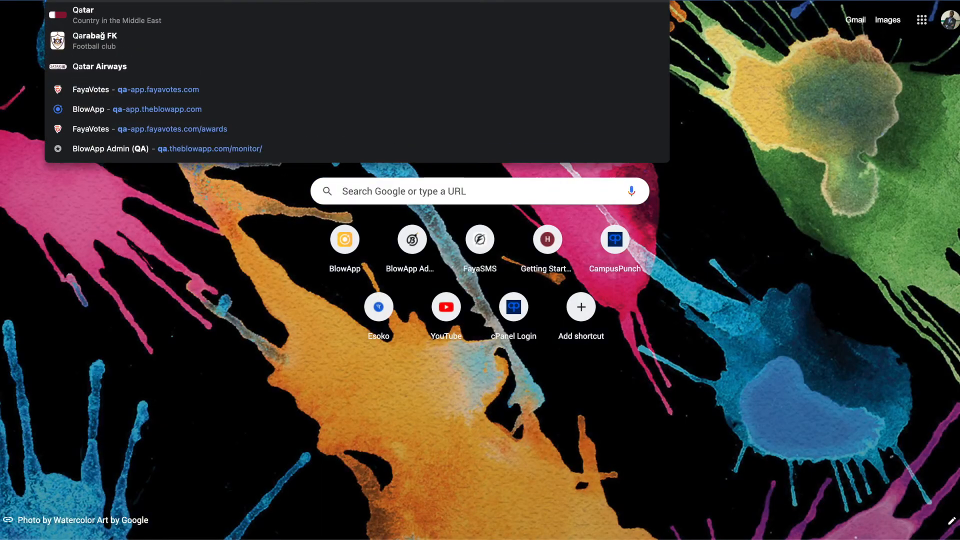
key("Return")
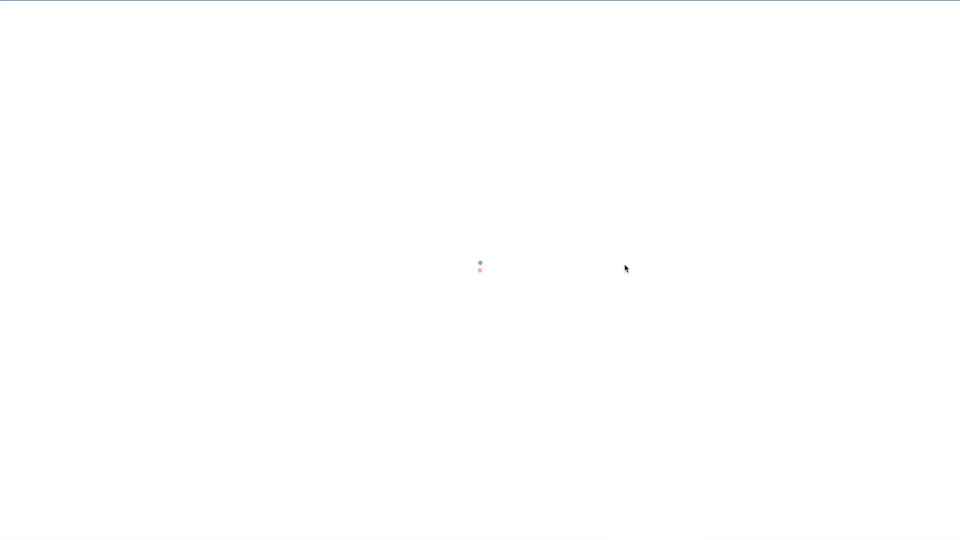
scroll(624, 263, "down", 3)
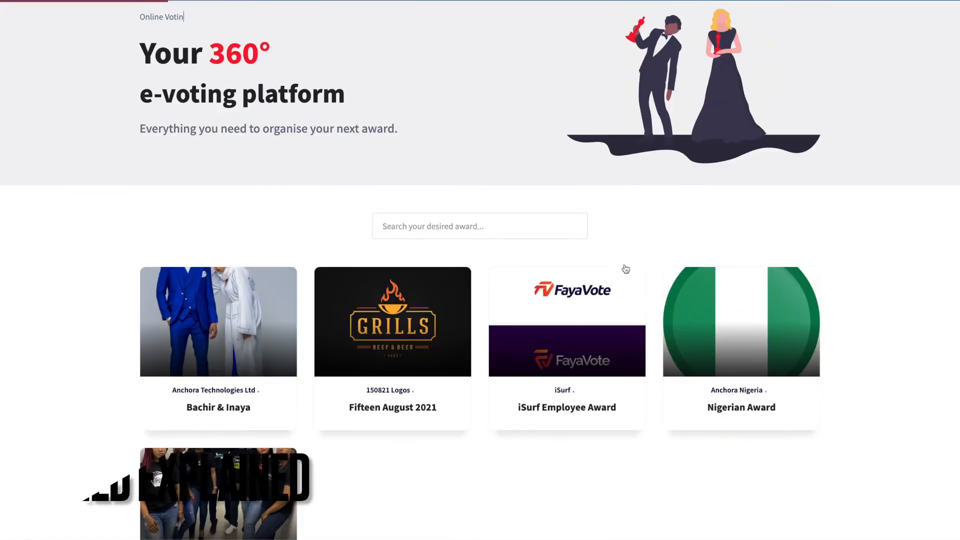
scroll(624, 264, "up", 2)
scroll(542, 212, "down", 5)
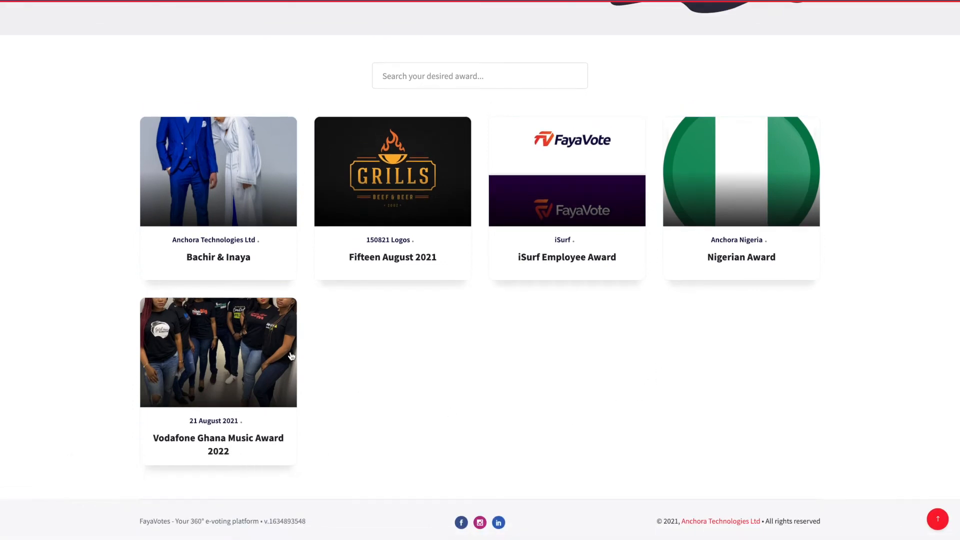
scroll(483, 372, "up", 4)
scroll(483, 372, "down", 3)
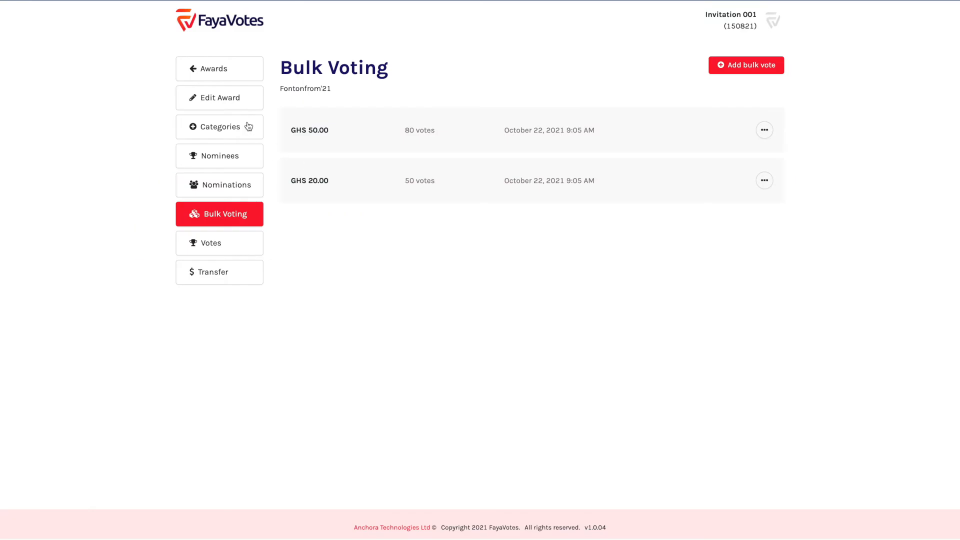
Tick Publish award in Fontonfrom'21's Edit Award settings and save
left_click(221, 98)
scroll(560, 248, "down", 5)
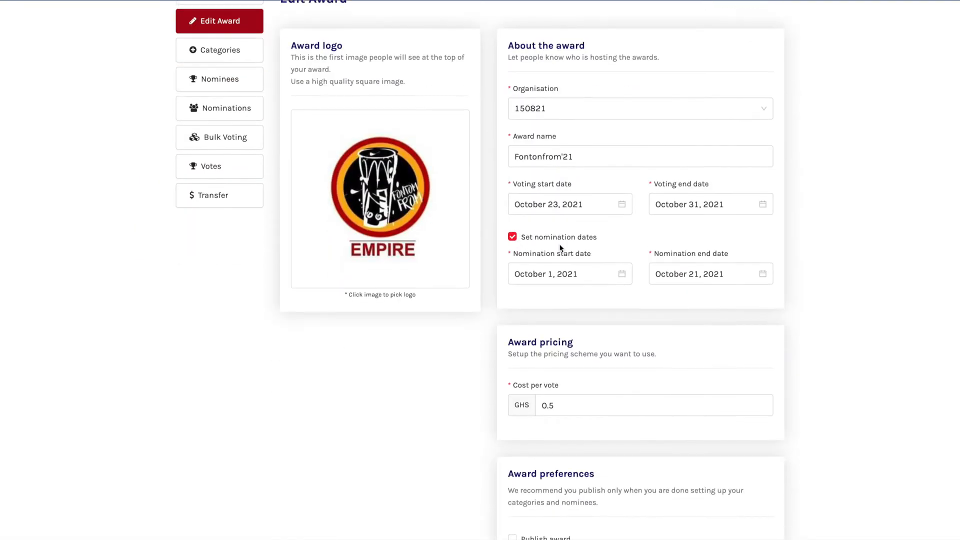
scroll(559, 246, "up", 5)
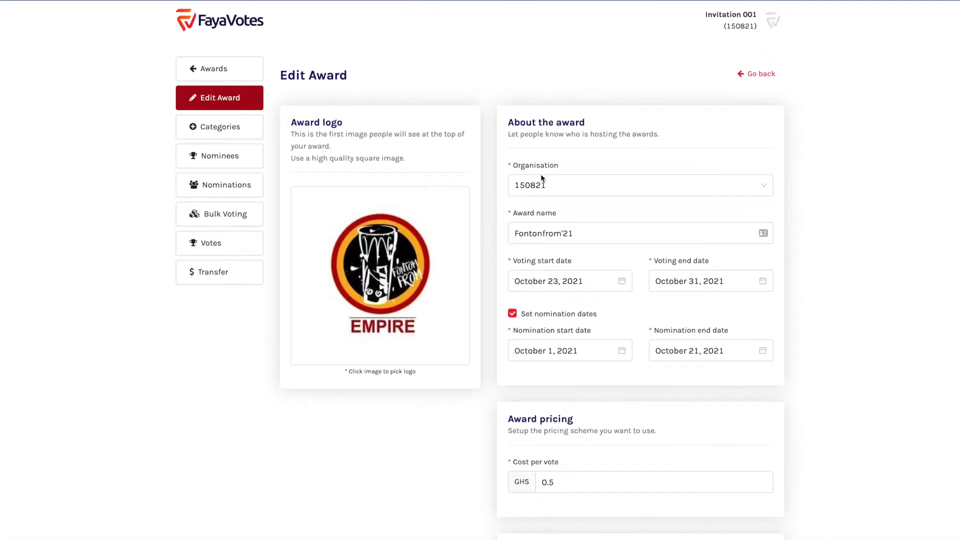
scroll(625, 220, "down", 5)
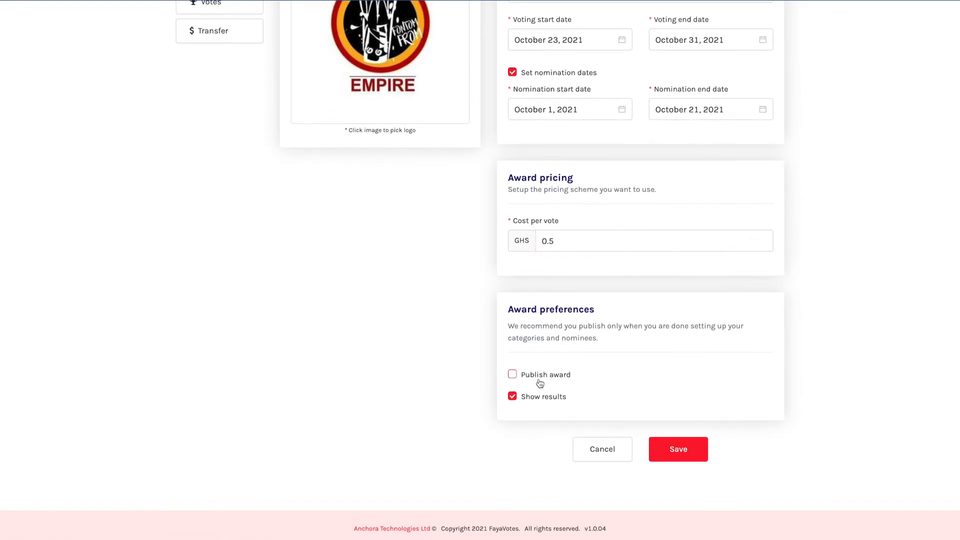
left_click(515, 377)
left_click(690, 452)
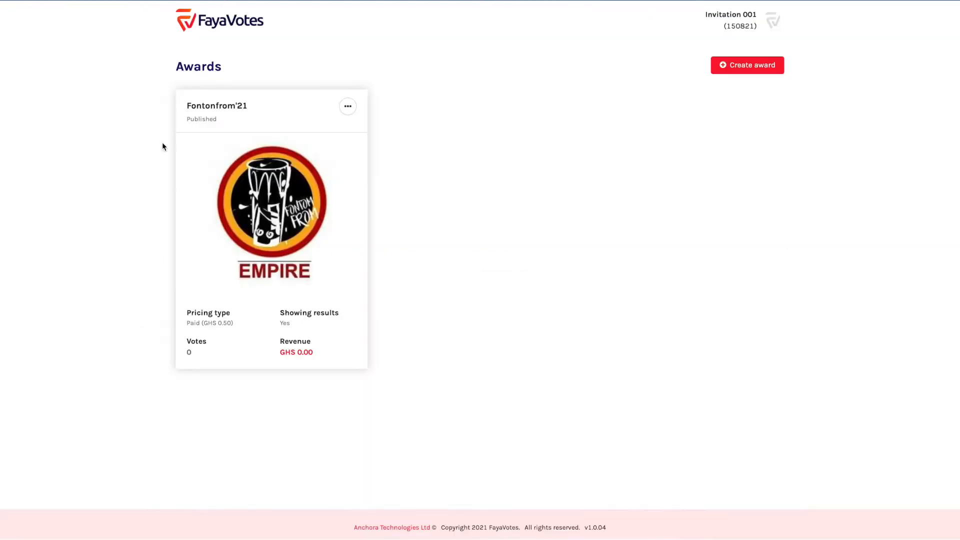
Unpublish Category Three, leaving Category one and Category two published
left_click(348, 106)
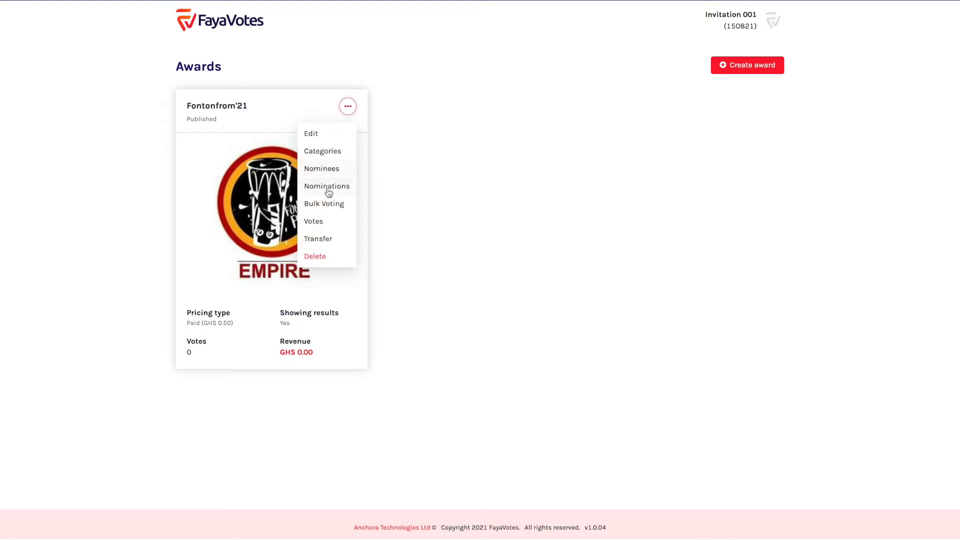
left_click(328, 152)
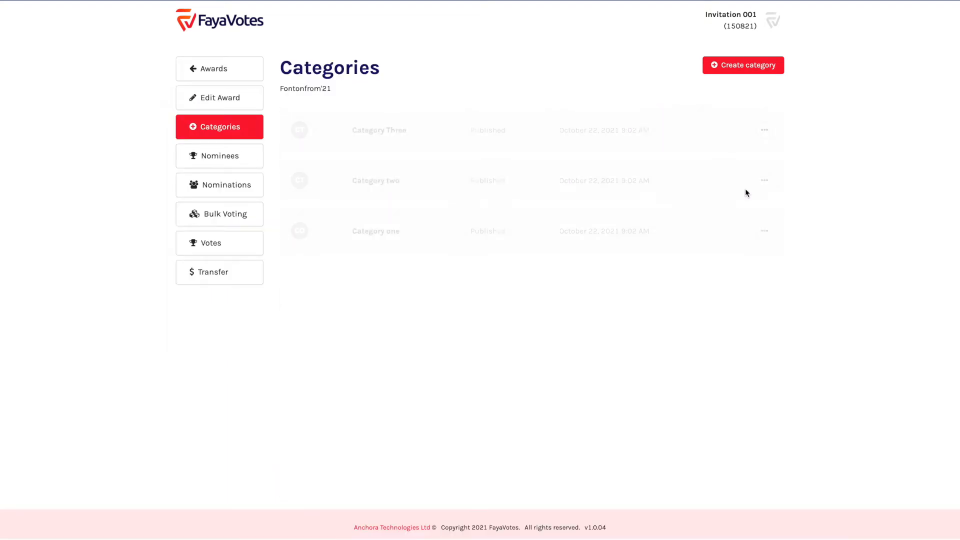
left_click(764, 130)
left_click(750, 158)
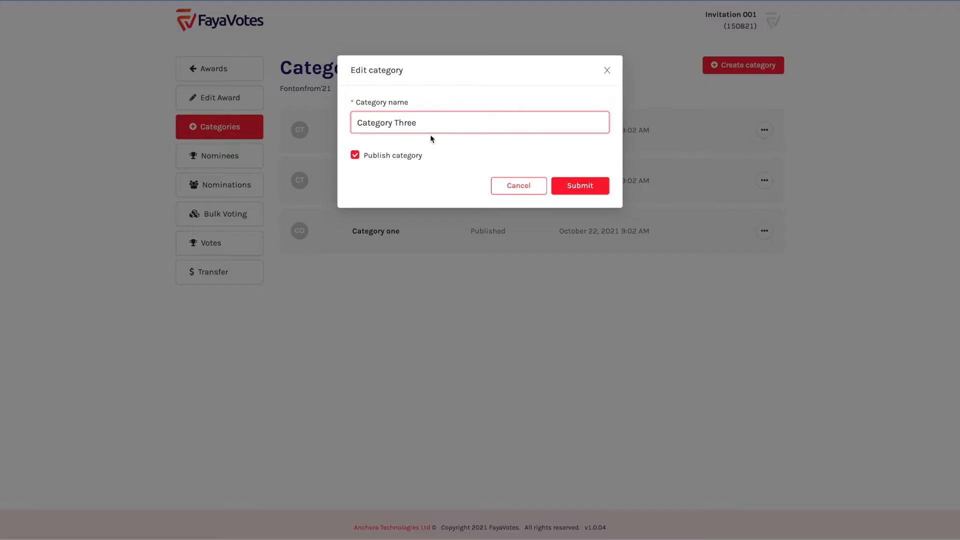
left_click(376, 158)
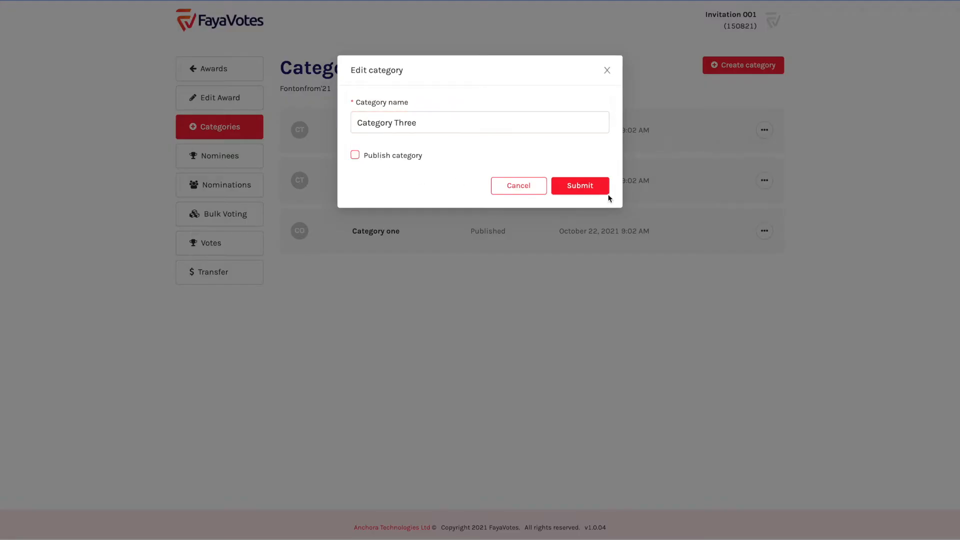
left_click(594, 187)
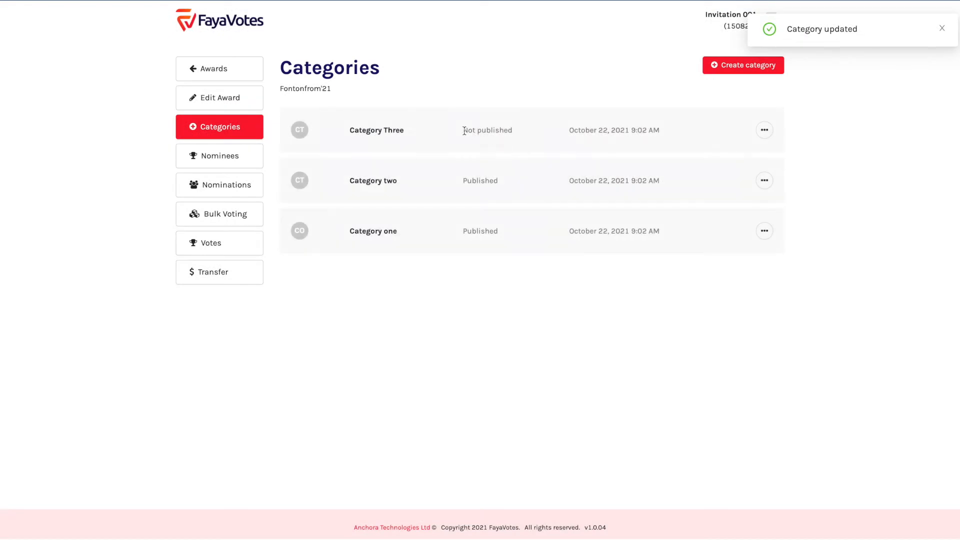
left_click_drag(464, 130, 543, 134)
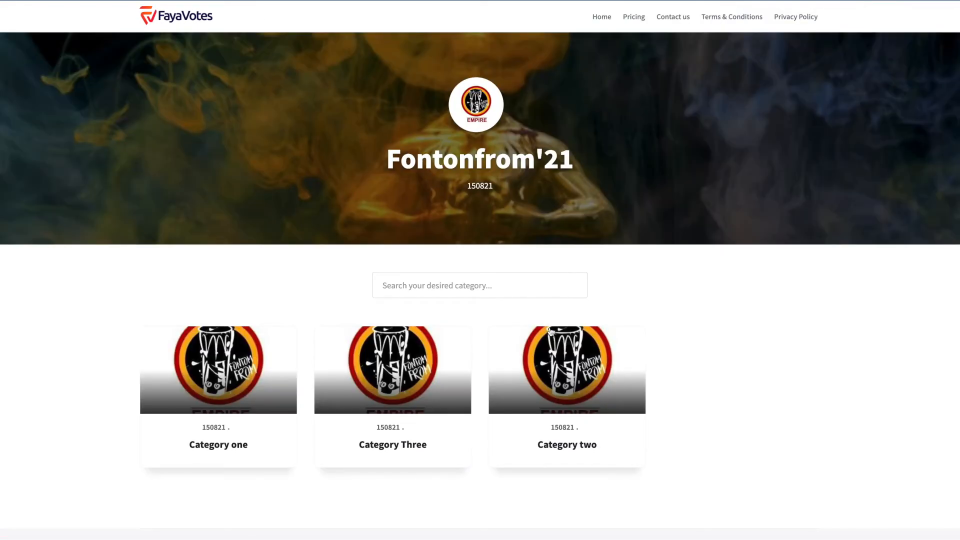
Reload the public award page, then tick Publish category on Category Three and submit
key("super+r")
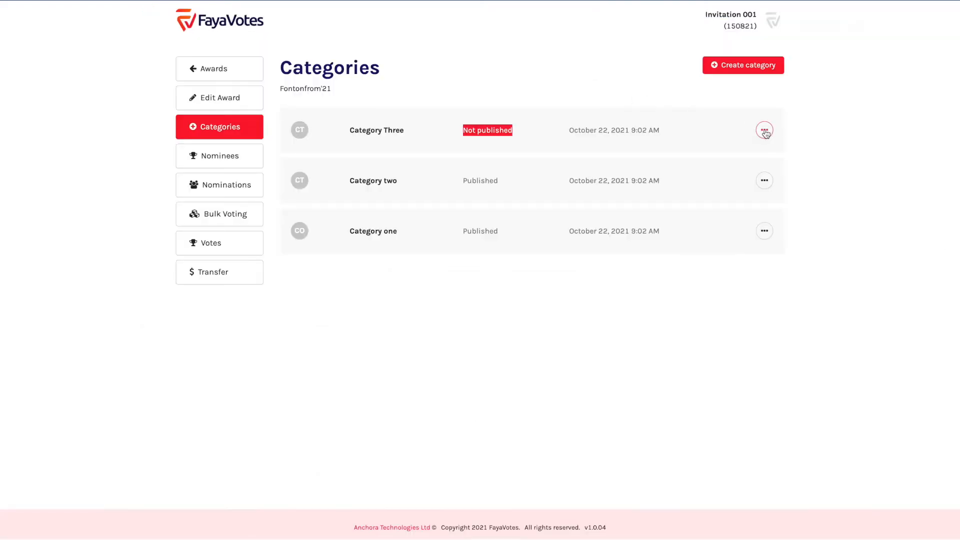
left_click(764, 129)
left_click(740, 157)
left_click(388, 155)
left_click(569, 183)
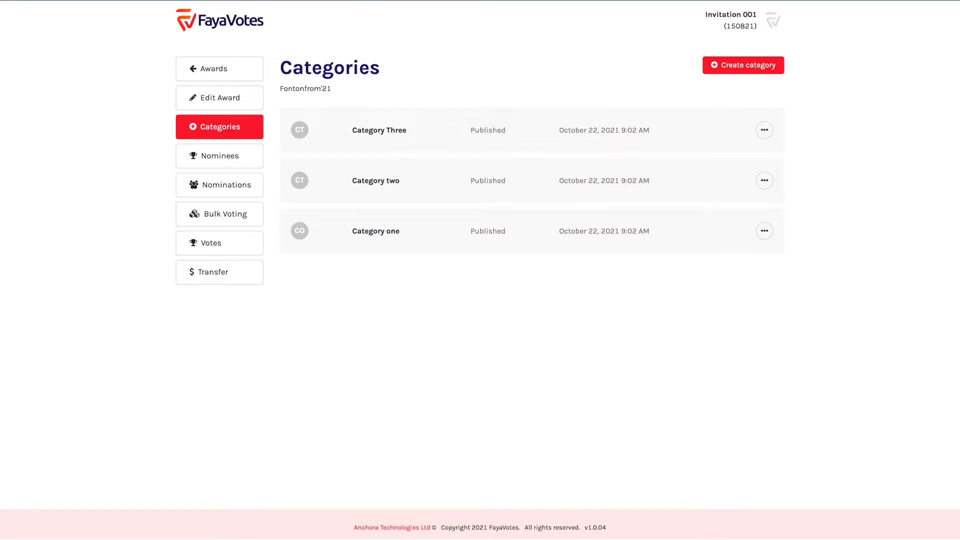
From the Nominees list, open Nominee Three's editor and cancel without changes
left_click(226, 154)
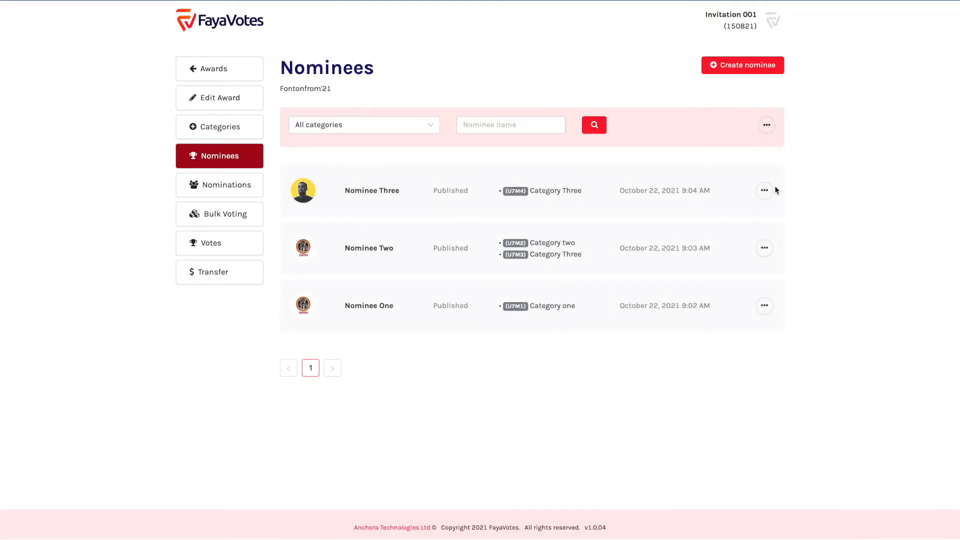
left_click(764, 189)
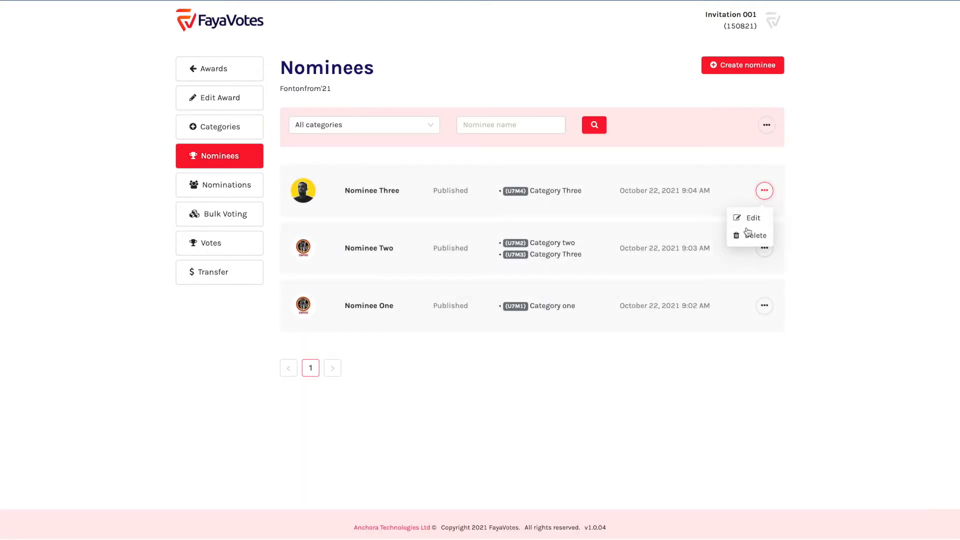
left_click(750, 218)
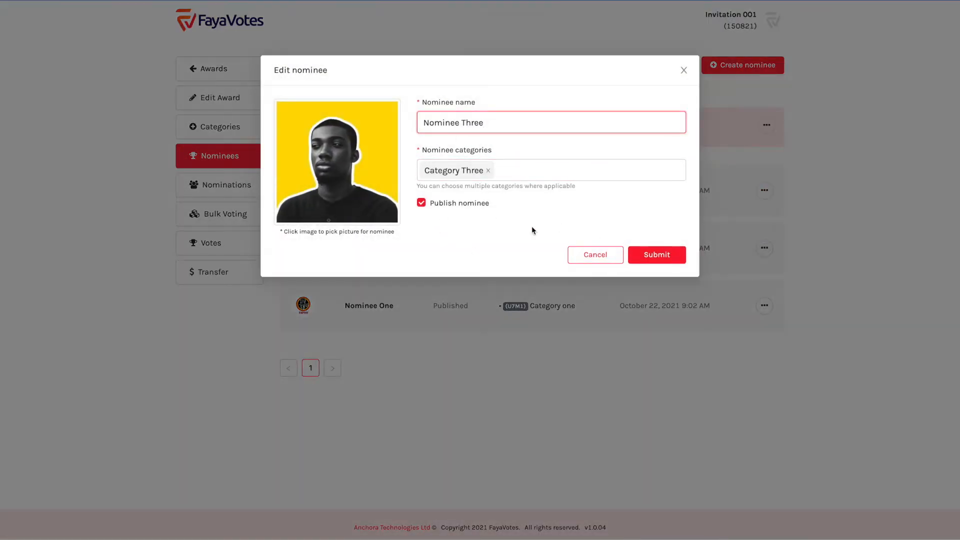
left_click(590, 256)
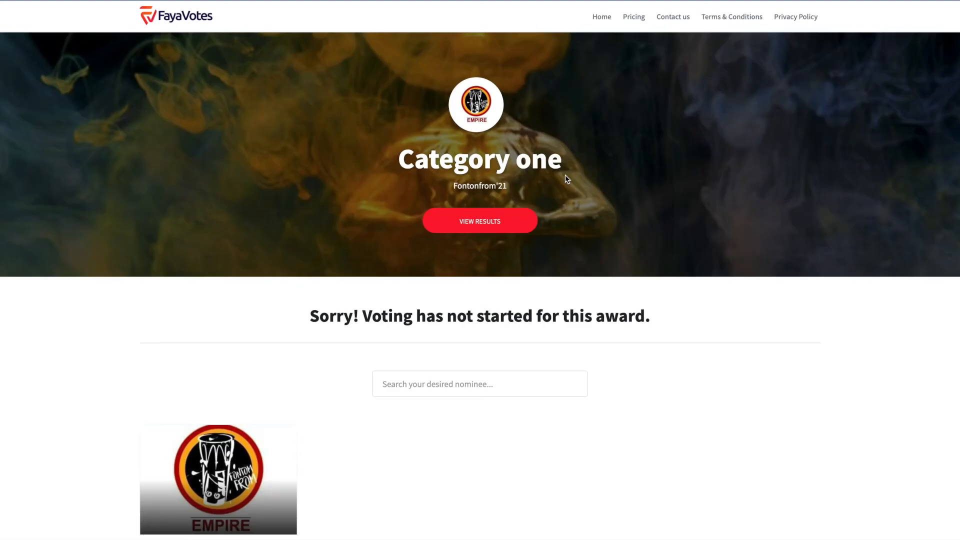
Check the voting-not-started notice, then set the award's voting start to October 22, 2021
scroll(565, 179, "down", 1)
left_click_drag(311, 277, 692, 286)
left_click(528, 267)
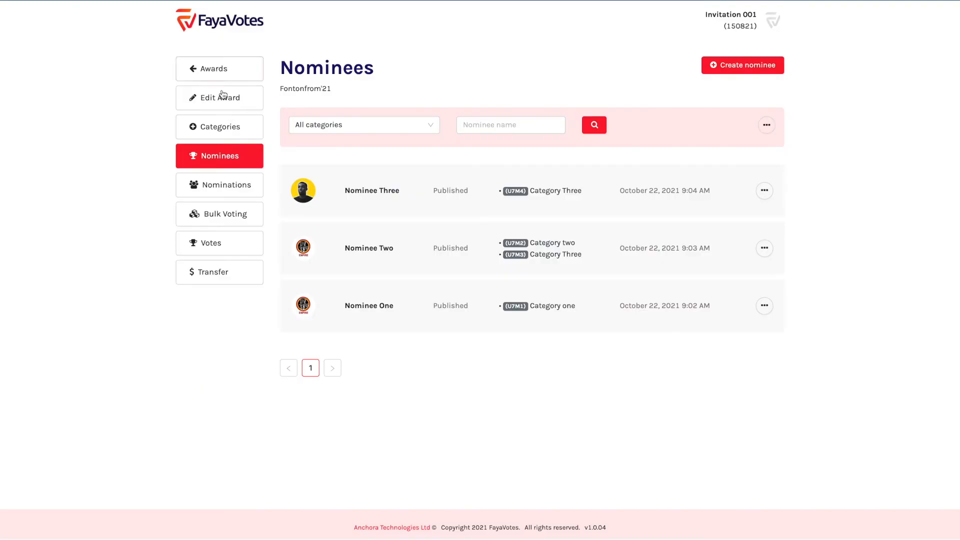
left_click(221, 96)
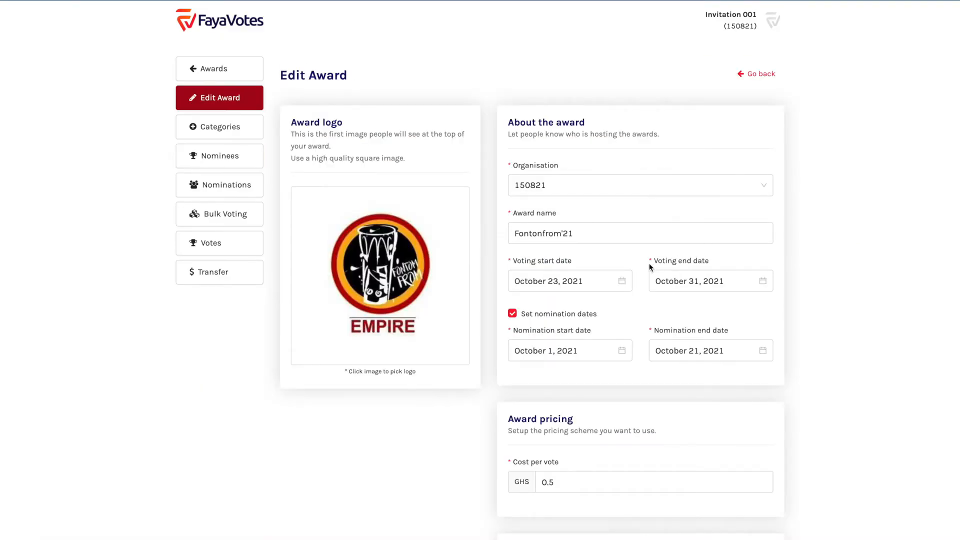
left_click(560, 281)
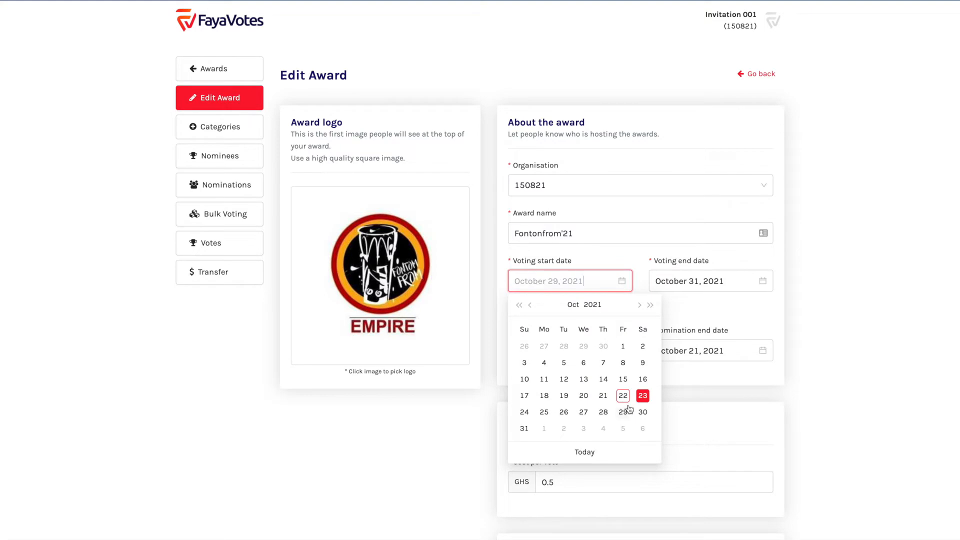
left_click(623, 396)
scroll(648, 306, "down", 5)
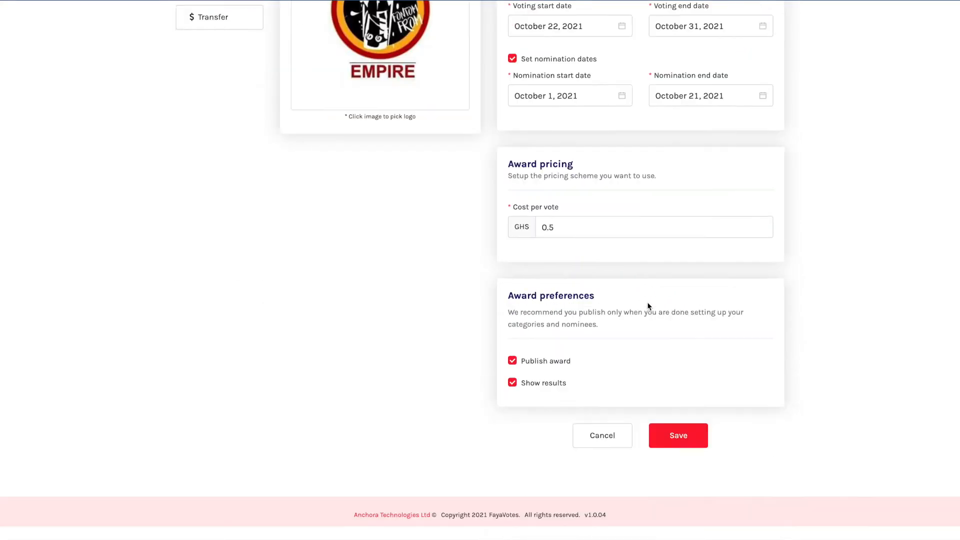
left_click(658, 448)
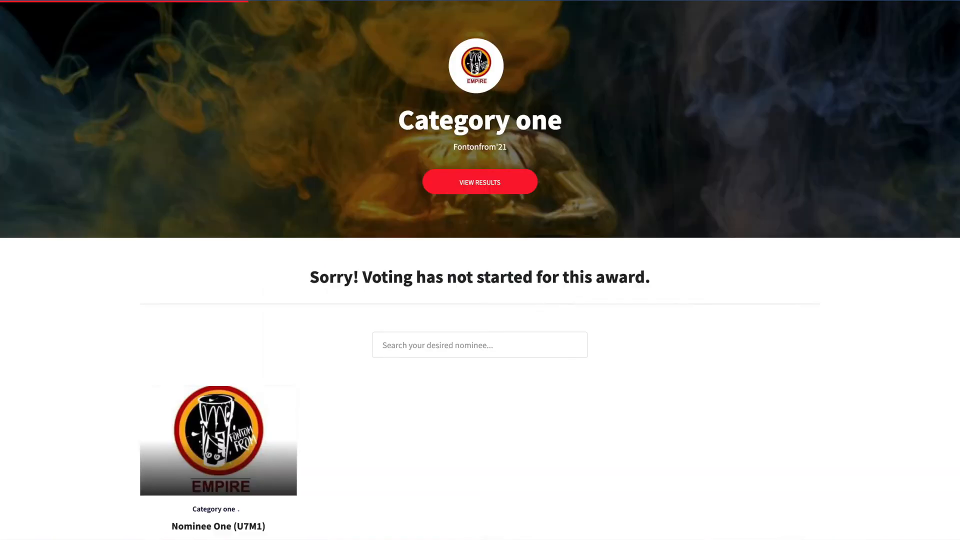
Return to Category Three, try voting for Nominee Three, cancel, and review the nominees
left_click(476, 150)
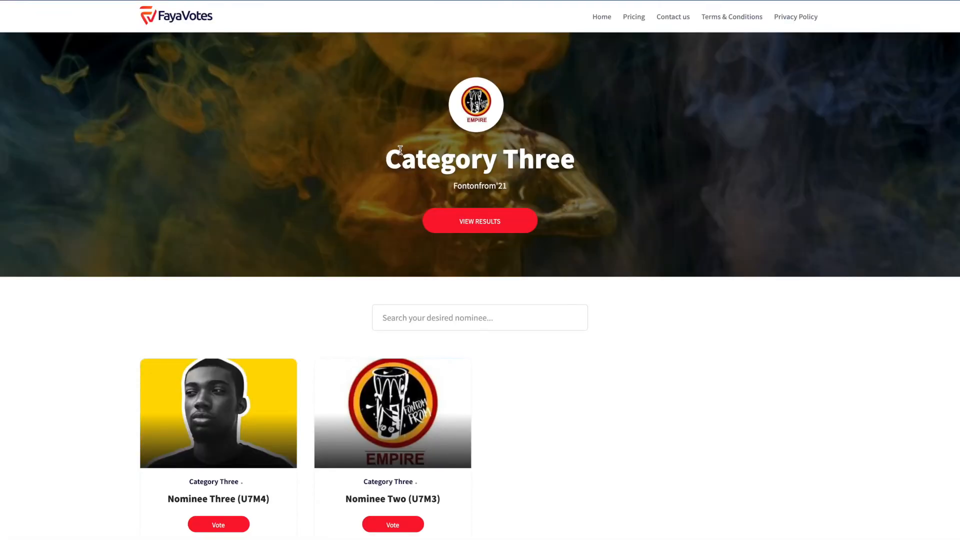
scroll(389, 377, "down", 2)
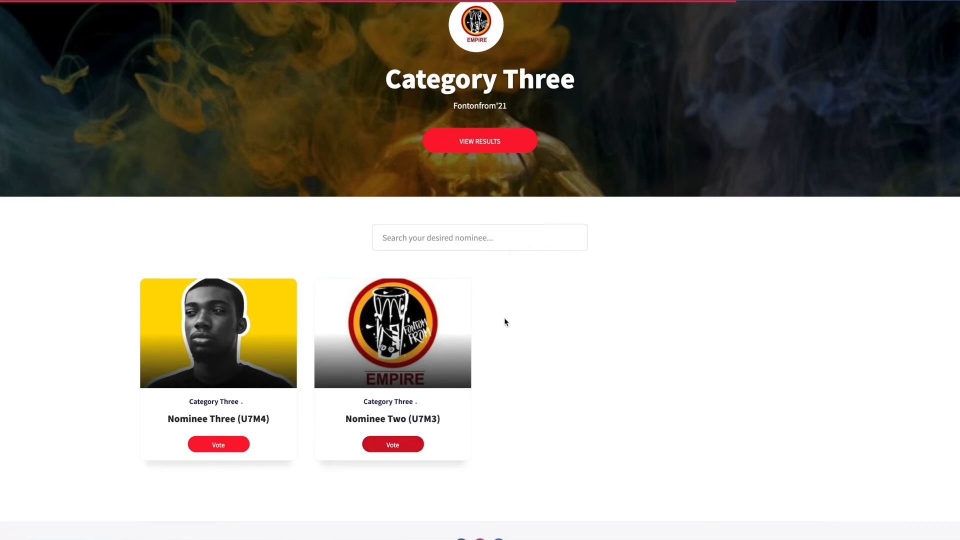
left_click(216, 445)
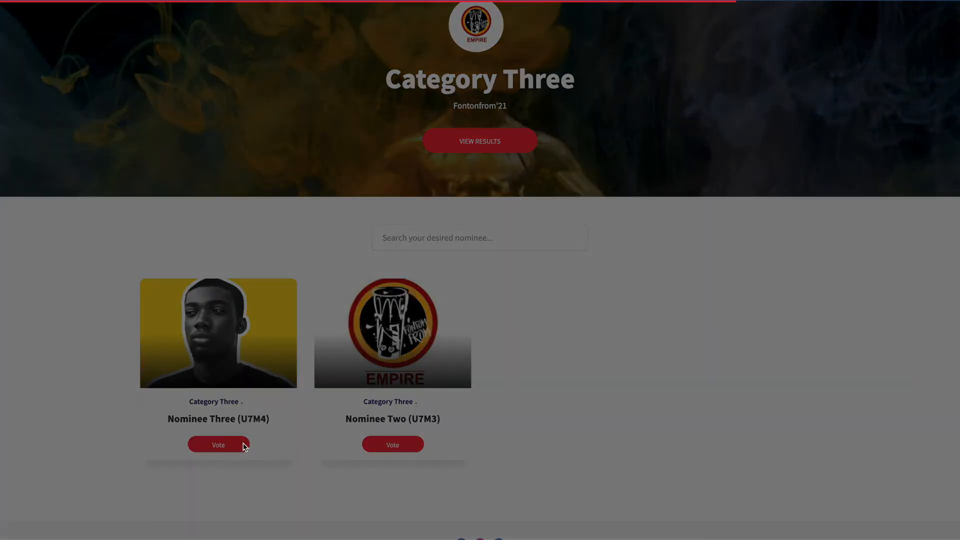
left_click(573, 200)
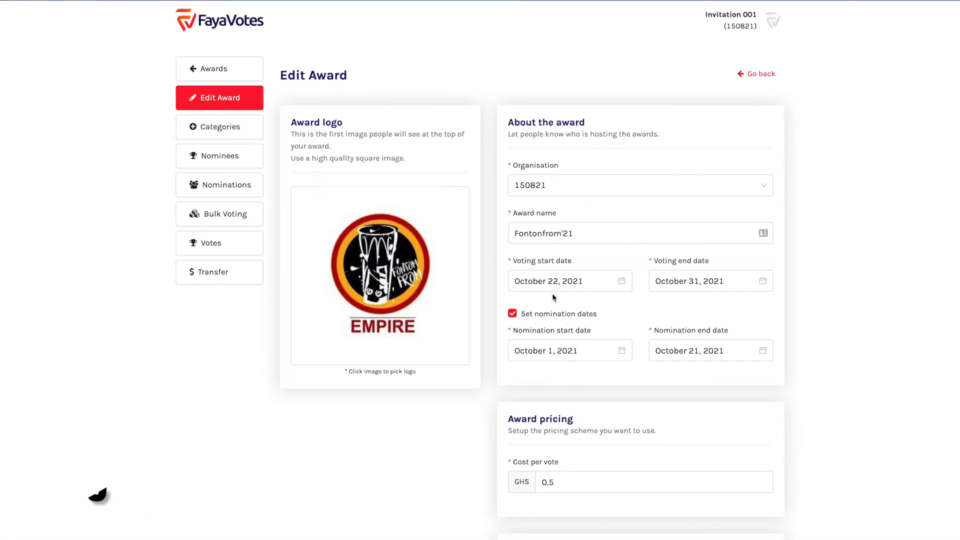
scroll(554, 350, "down", 5)
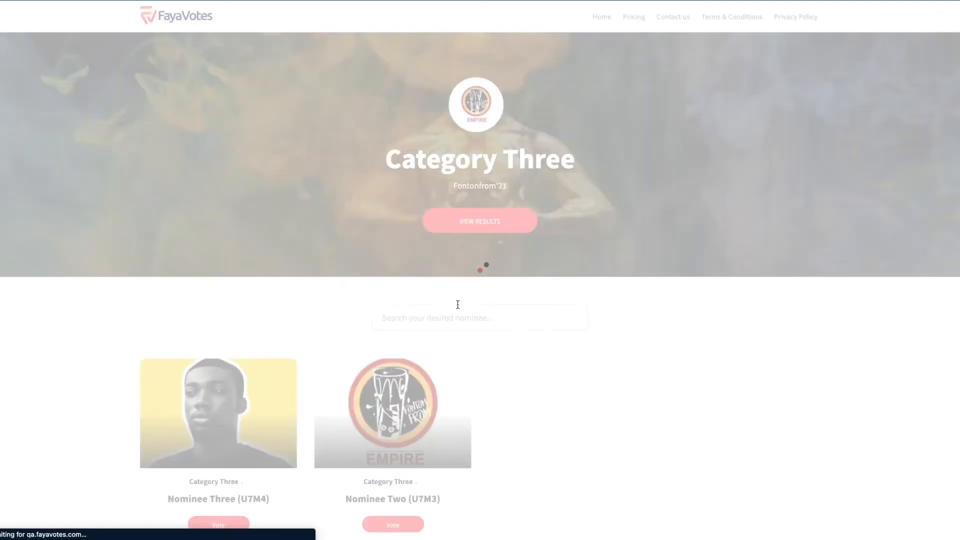
scroll(220, 519, "down", 2)
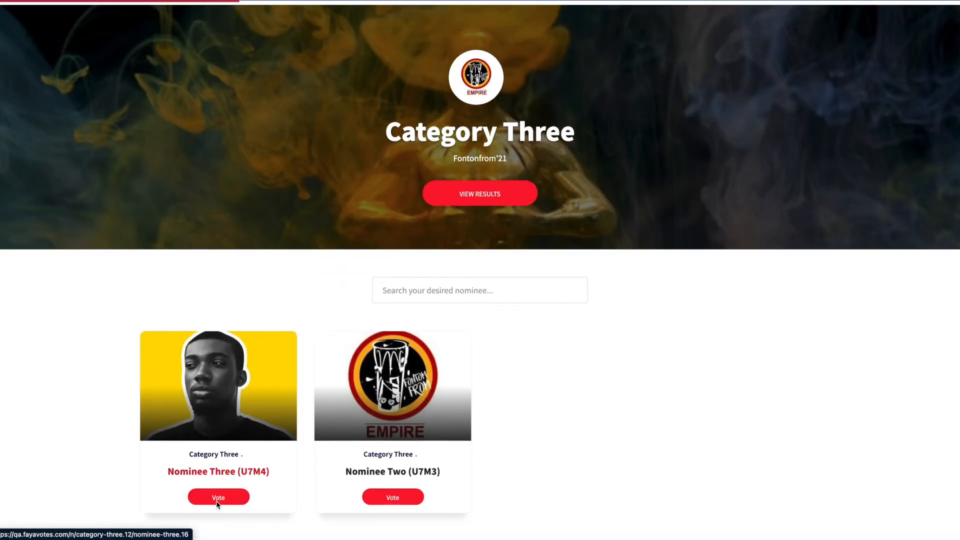
Start a 1-vote Mobile Money (Ghana) payment for Nominee Three and proceed to payment
left_click(221, 450)
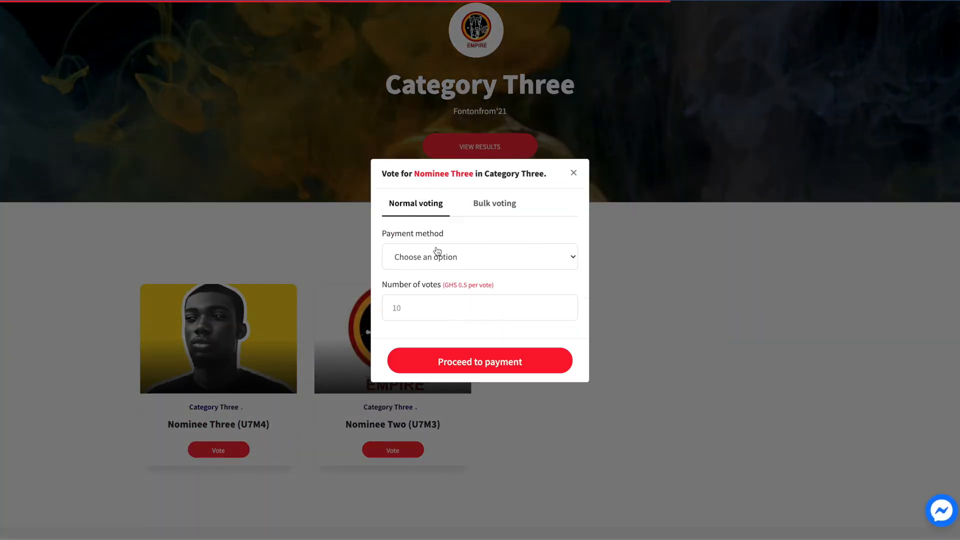
left_click(428, 258)
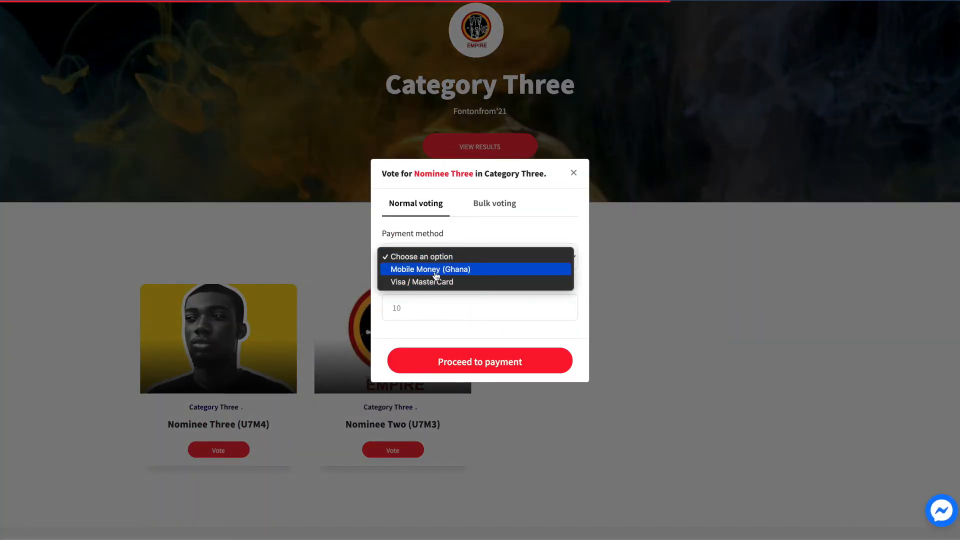
left_click(438, 273)
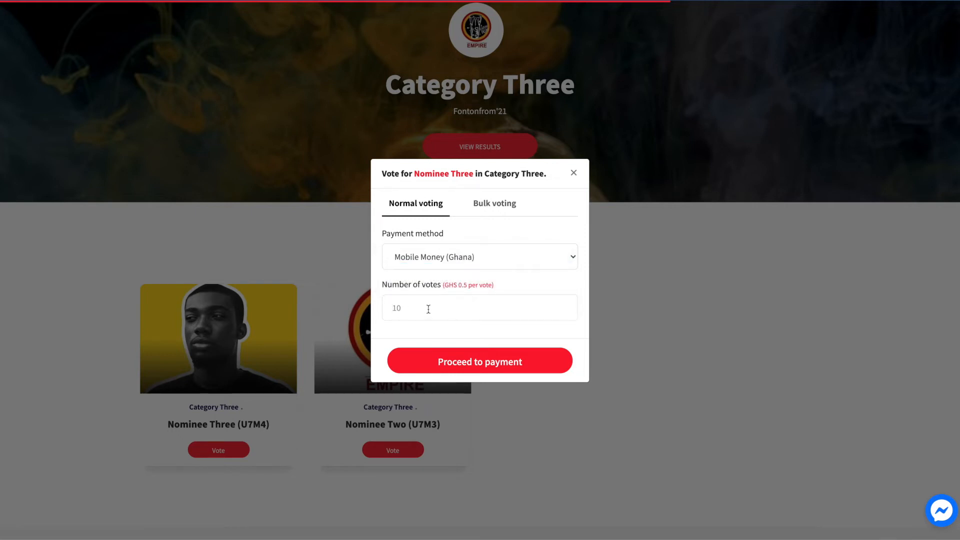
left_click(455, 365)
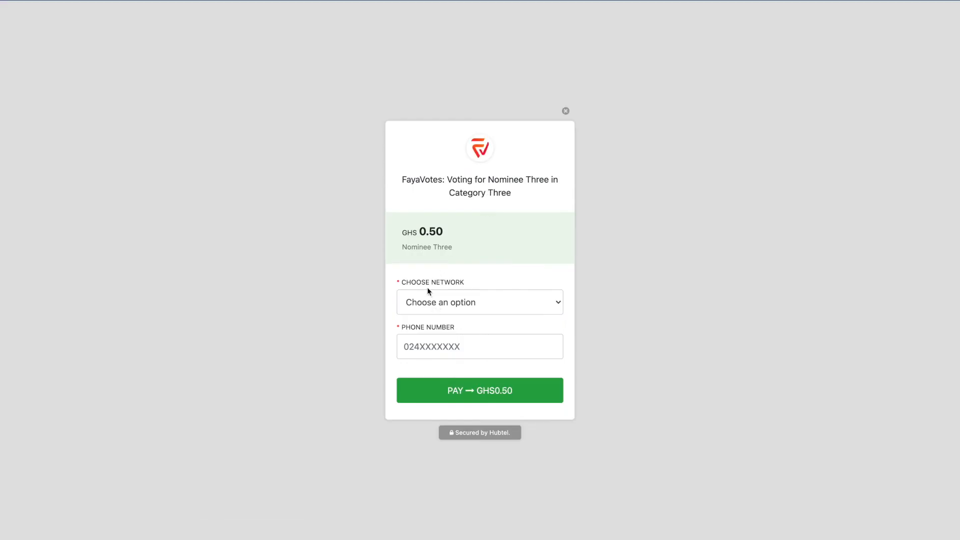
Choose MTN Mobile Money, enter the payer's phone number and request payment
left_click(434, 305)
left_click(434, 315)
left_click(428, 349)
type("024")
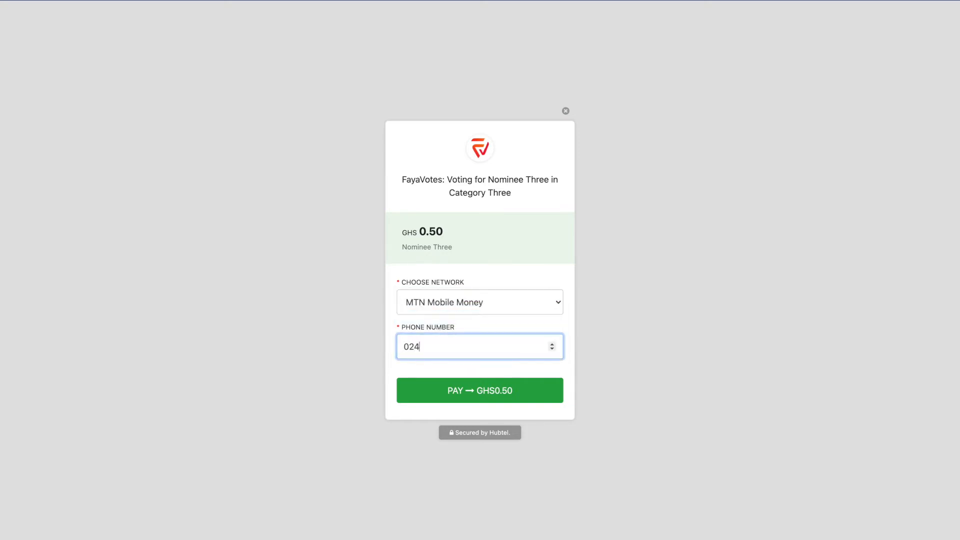
type("2565")
left_click(463, 387)
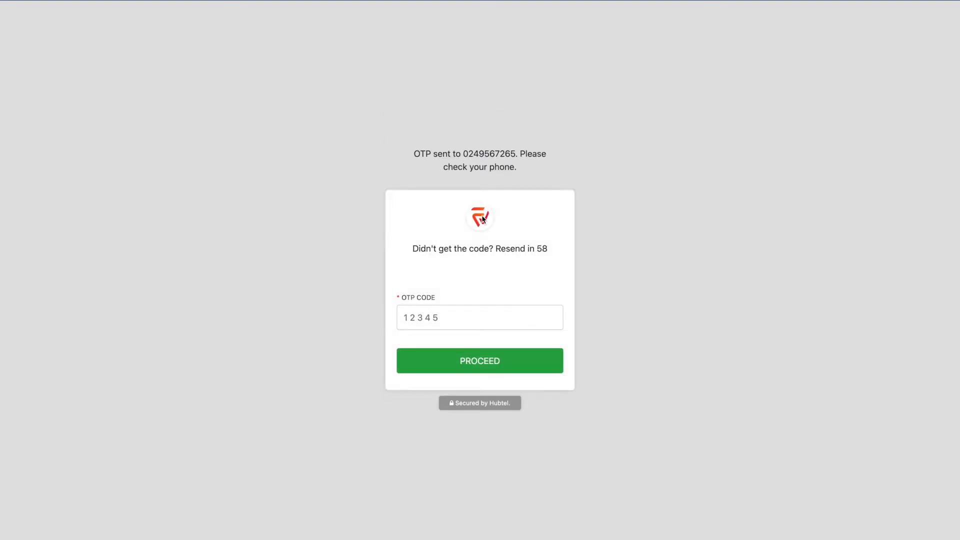
Enter the one-time verification code and submit it to complete the payment
double_click(478, 152)
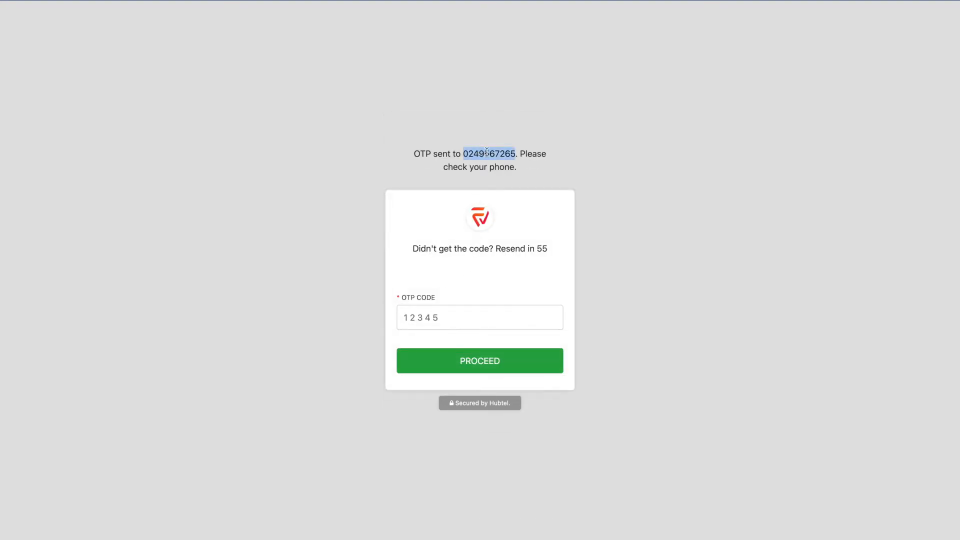
left_click(427, 310)
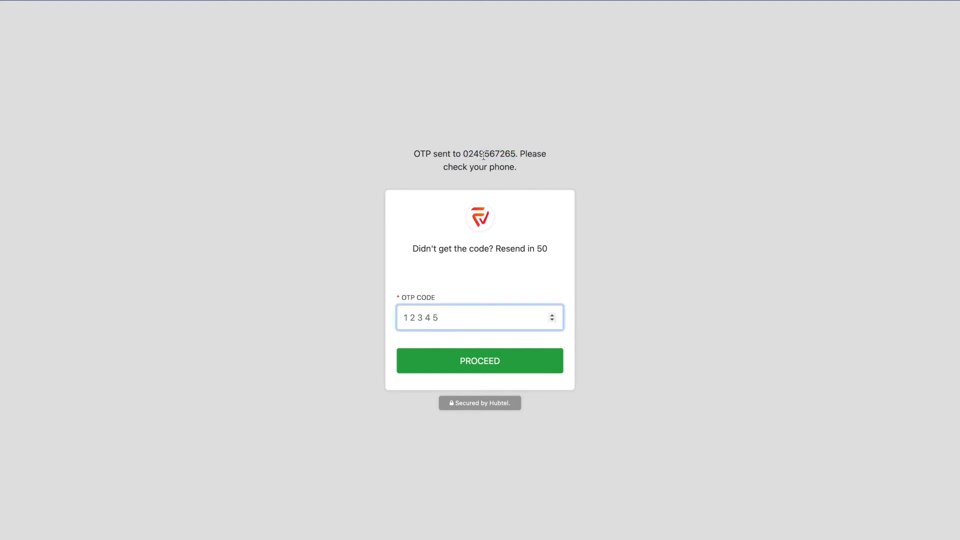
key("super+Tab")
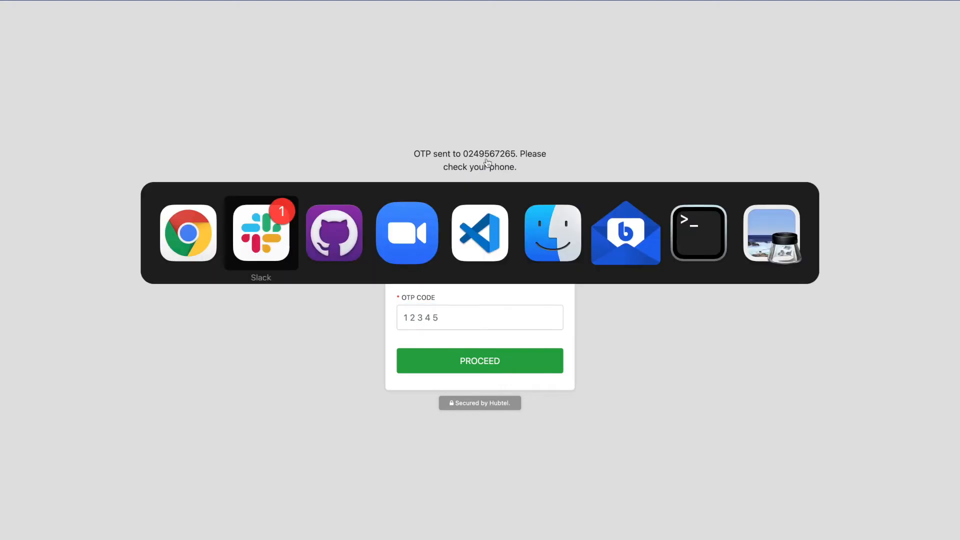
key("Escape")
left_click(431, 309)
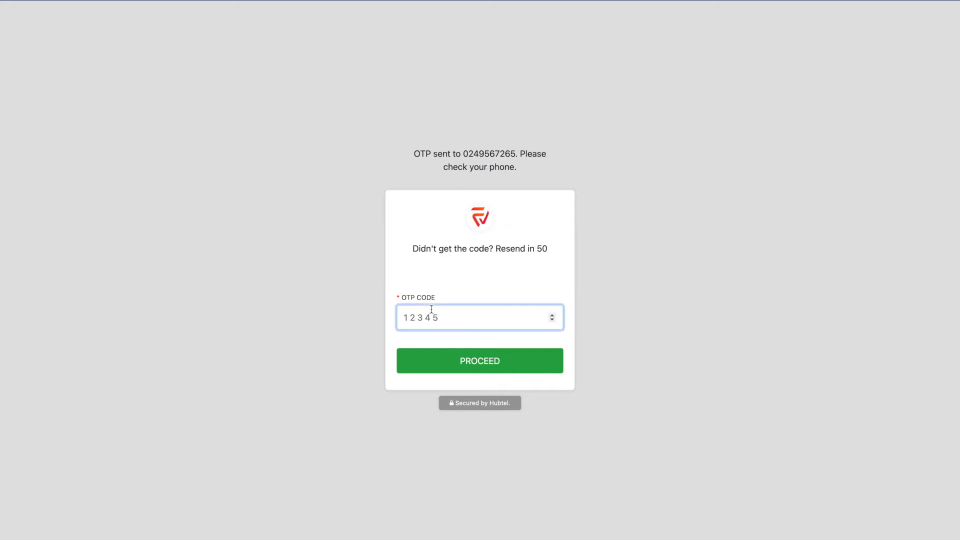
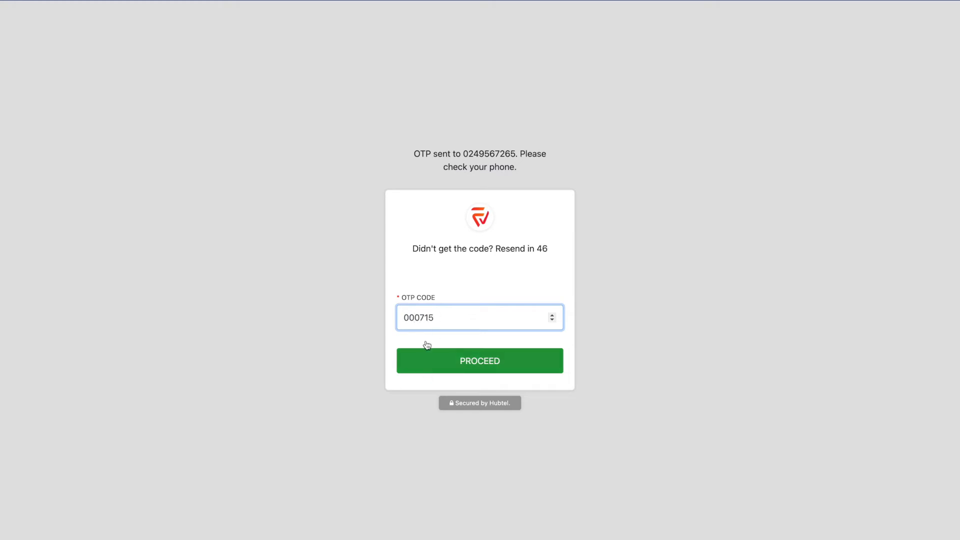
left_click(432, 360)
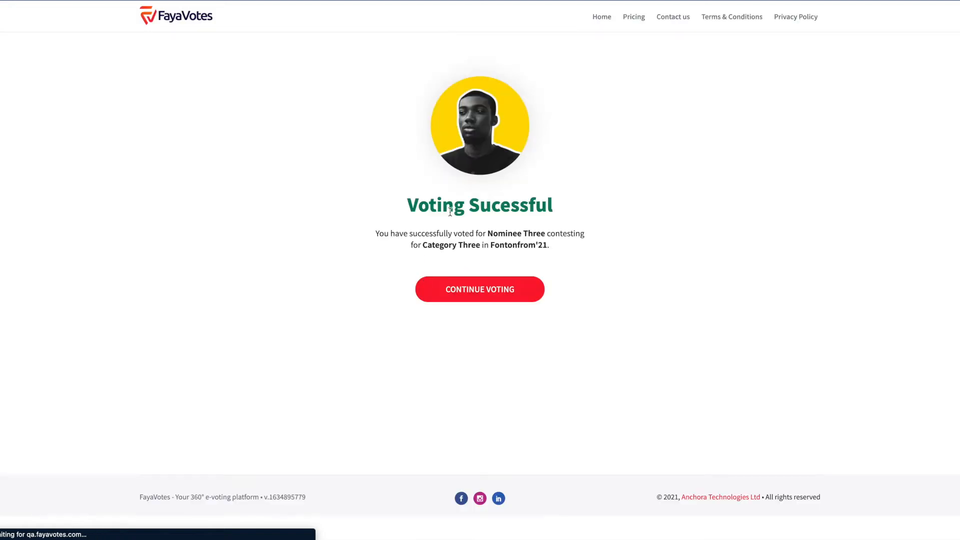
Review the Voting Sucessful confirmation for Category Three, then open the Category two voting page
left_click_drag(409, 203, 549, 205)
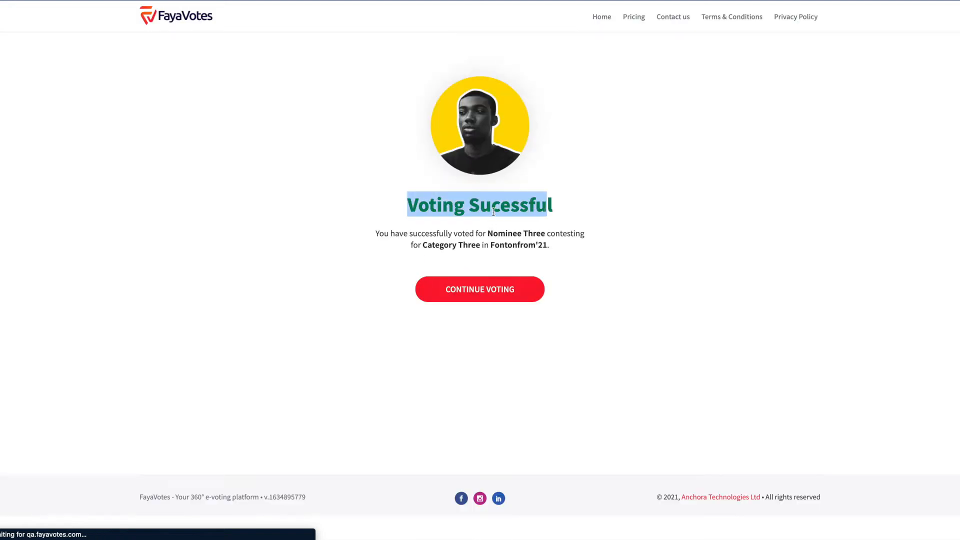
left_click(508, 201)
double_click(462, 242)
left_click(475, 258)
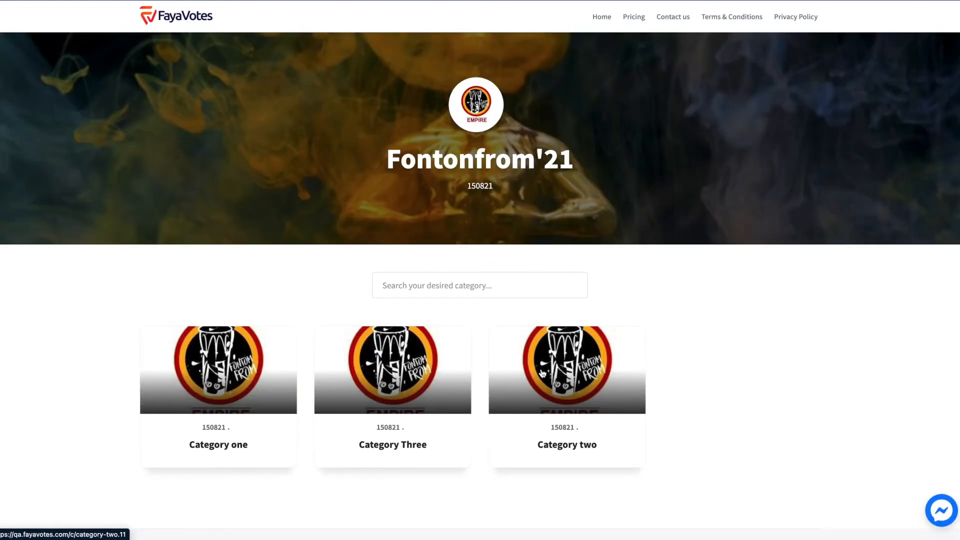
left_click(608, 392)
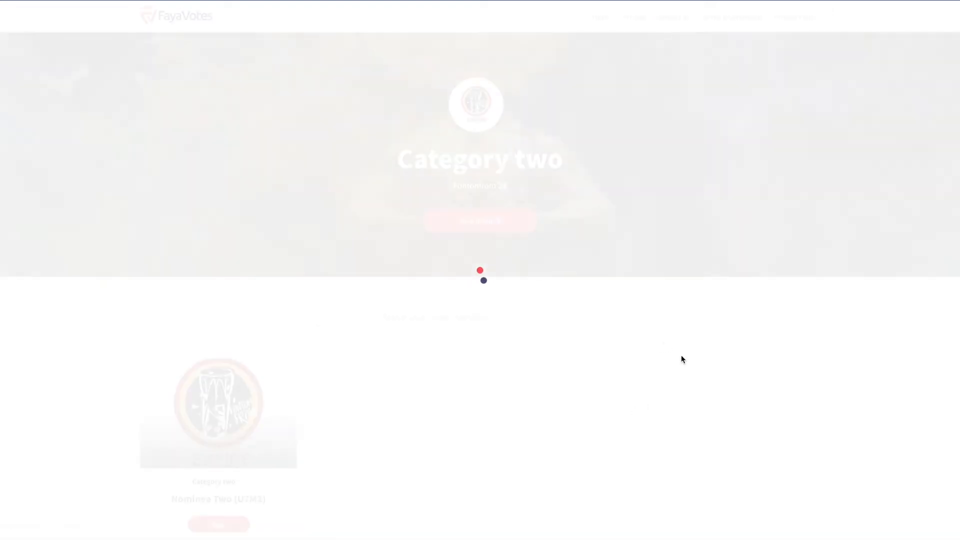
scroll(468, 310, "down", 2)
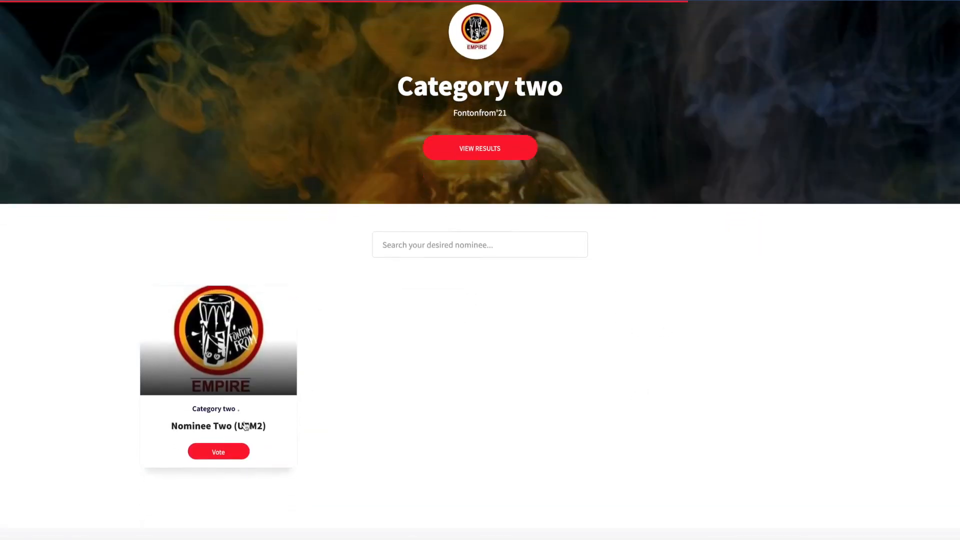
Set up a bulk vote for Nominee Two: Visa / MasterCard, 80 votes for GHS 50
left_click(236, 451)
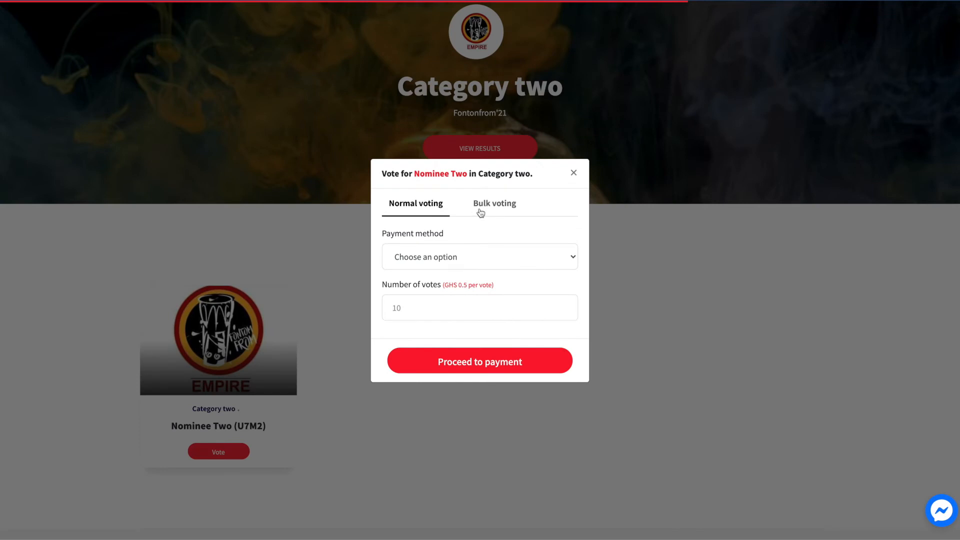
left_click(482, 210)
left_click(423, 254)
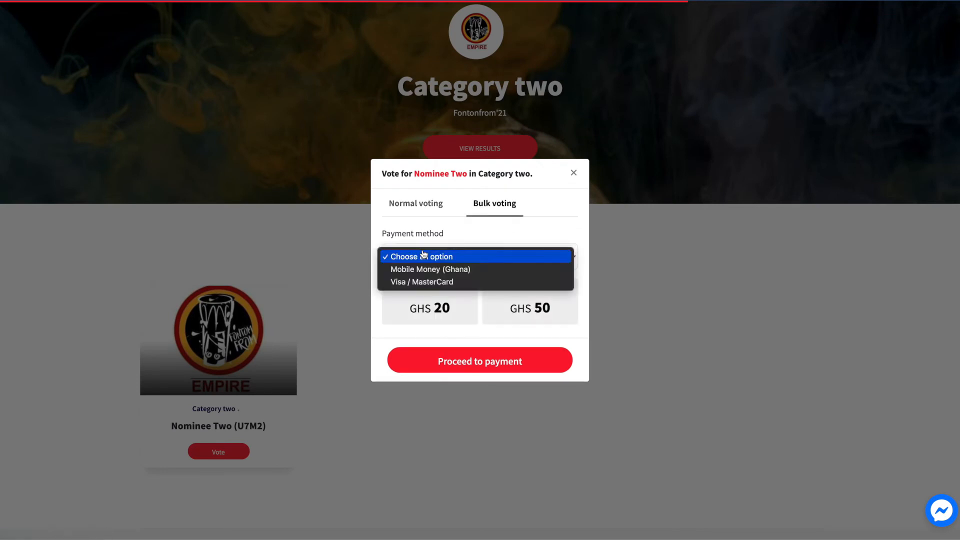
left_click(429, 282)
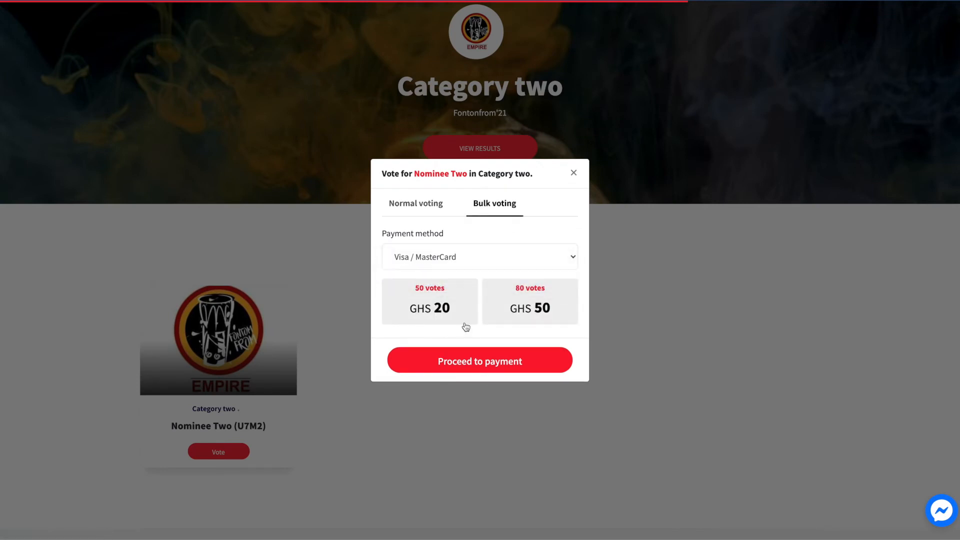
left_click_drag(430, 232, 403, 233)
left_click(403, 232)
left_click(440, 292)
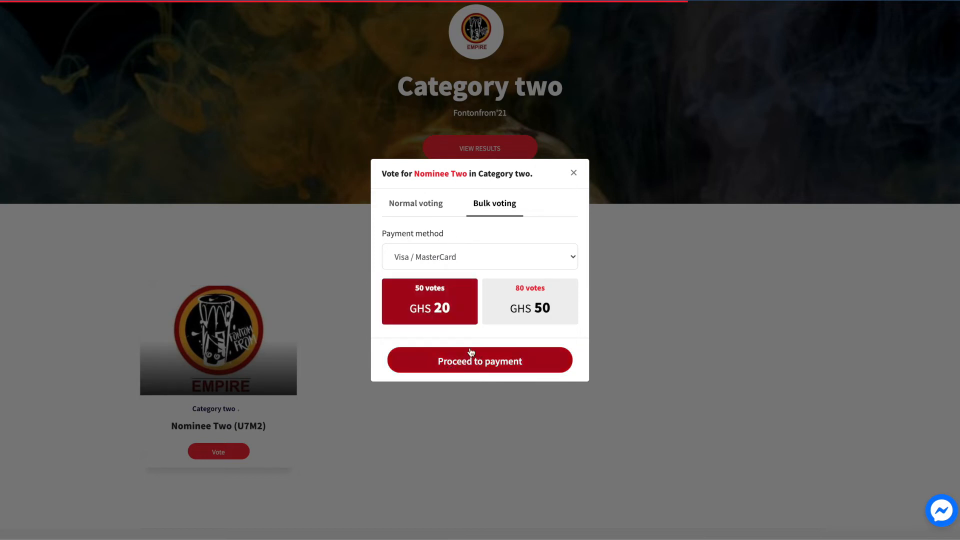
left_click(517, 306)
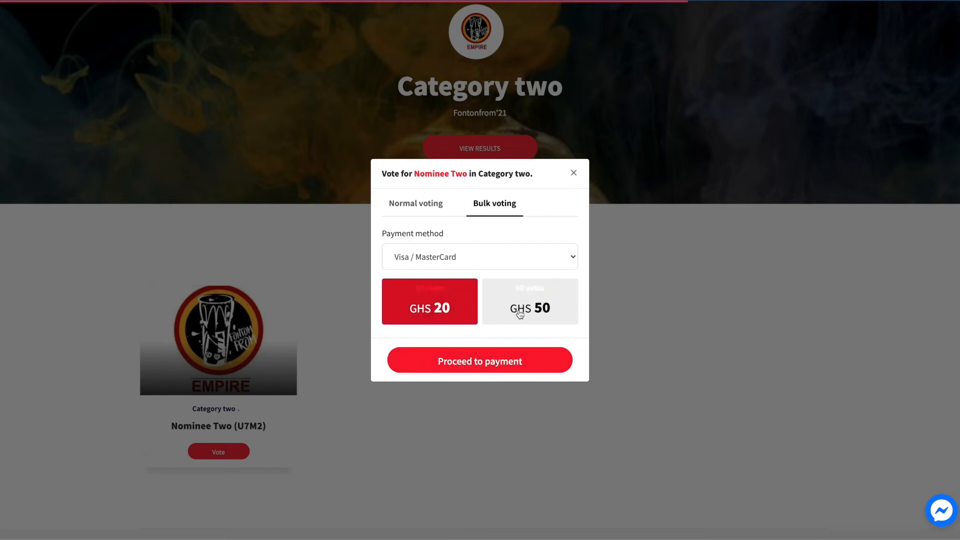
left_click(498, 364)
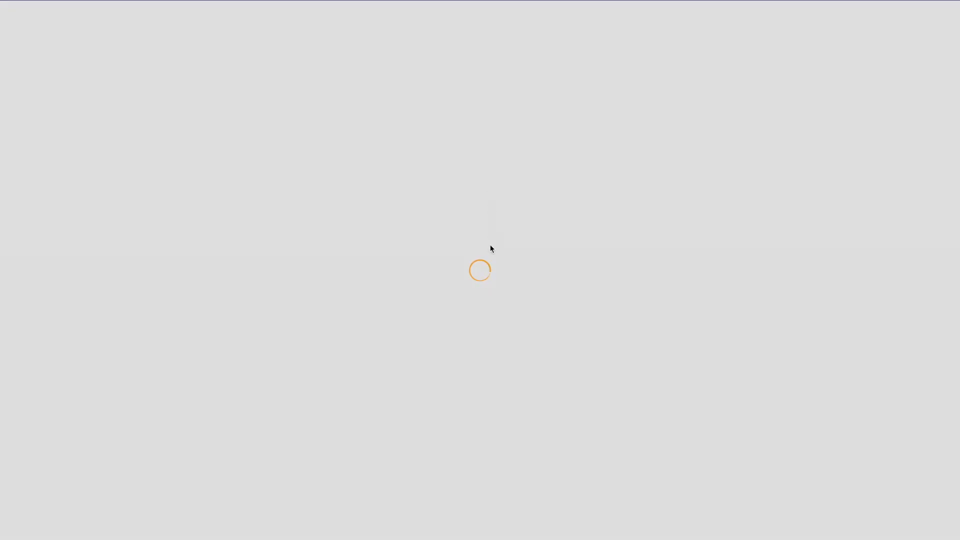
Pay GHS 50.00 using the saved test card and review the Voting Sucessful confirmation
left_click(450, 216)
left_click(475, 245)
left_click(510, 235)
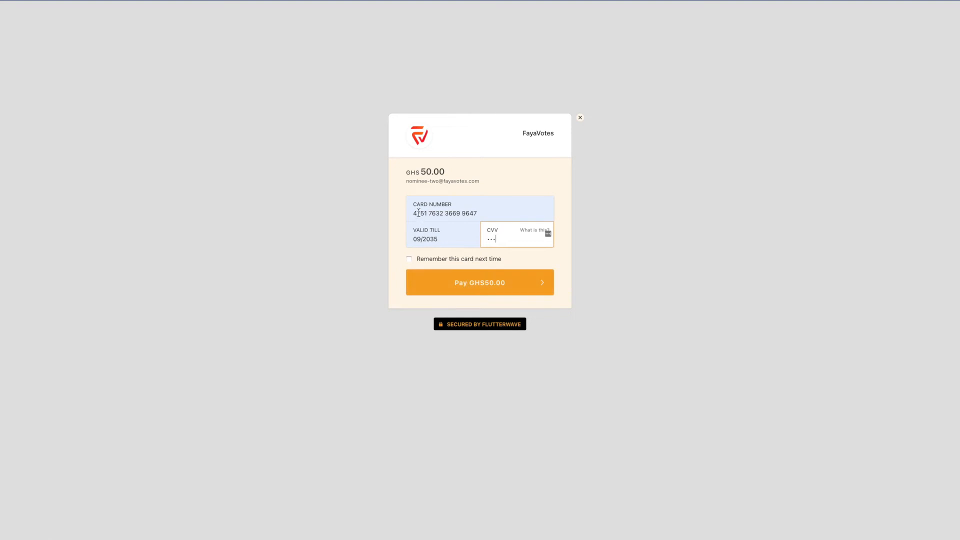
left_click(459, 286)
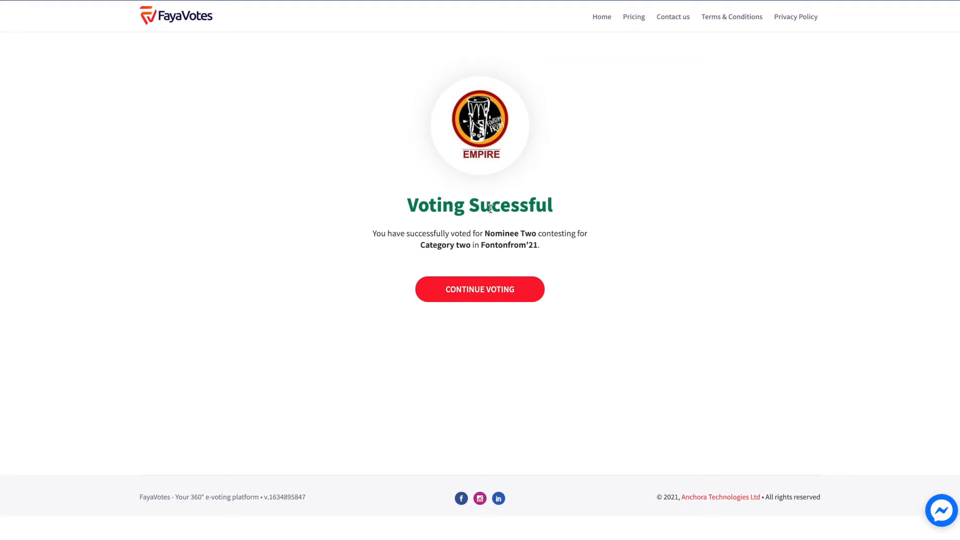
left_click_drag(408, 210, 556, 212)
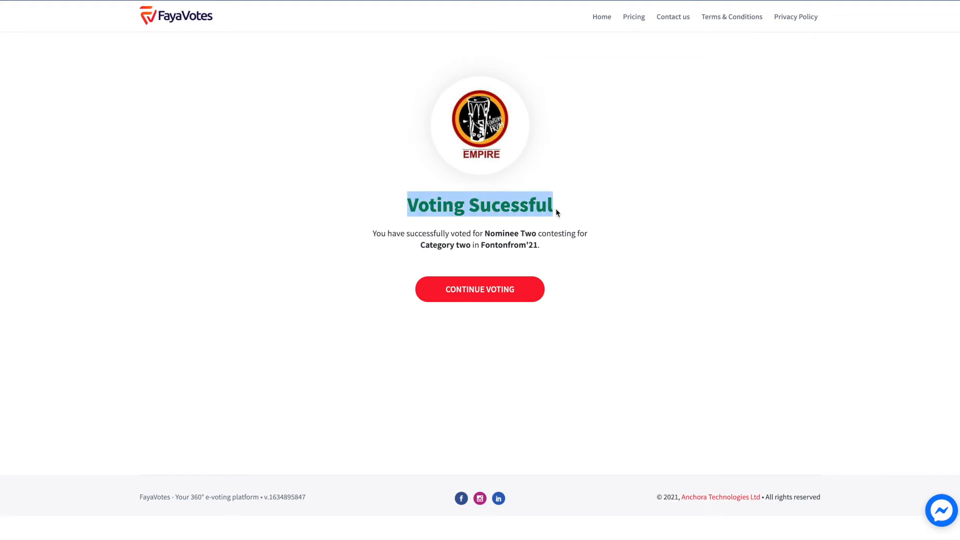
left_click(472, 209)
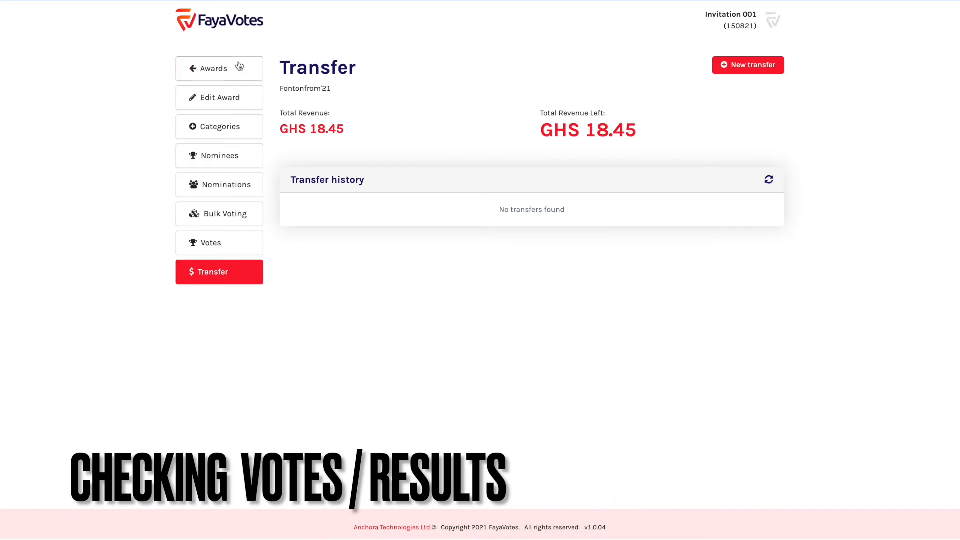
Open the Fontonfrom'21 votes log and inspect the Bulk and Normal vote entries
left_click(240, 66)
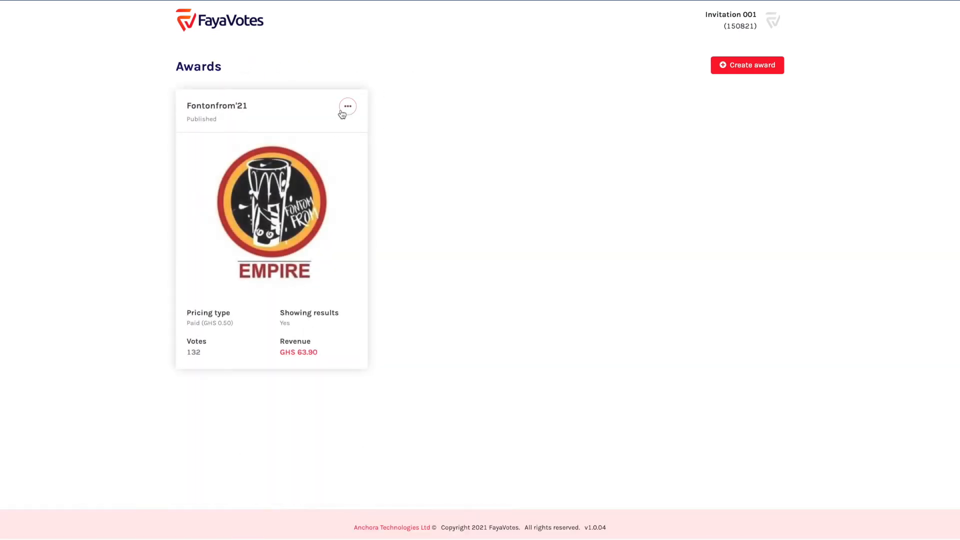
left_click(347, 106)
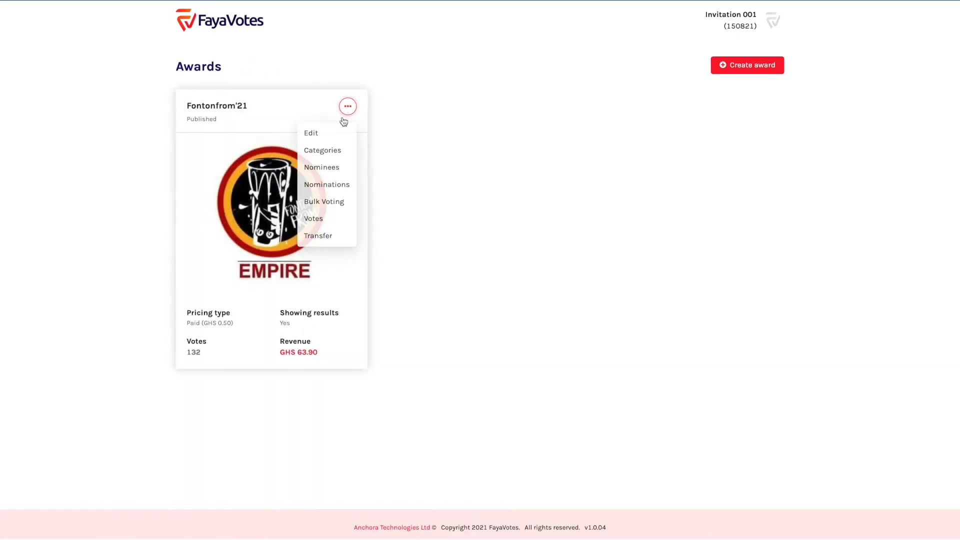
left_click(322, 221)
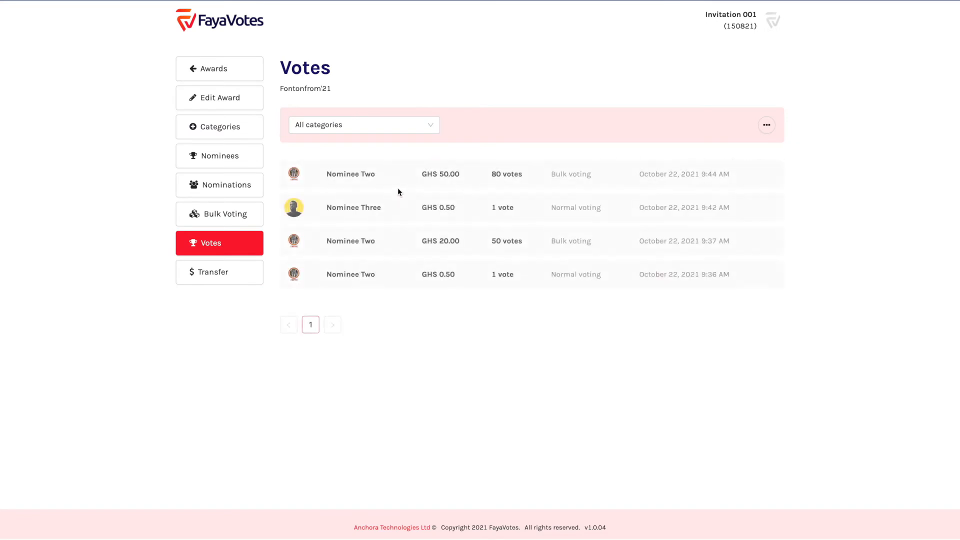
left_click_drag(492, 208, 532, 213)
double_click(711, 207)
double_click(711, 174)
left_click_drag(550, 174, 604, 174)
left_click(557, 207)
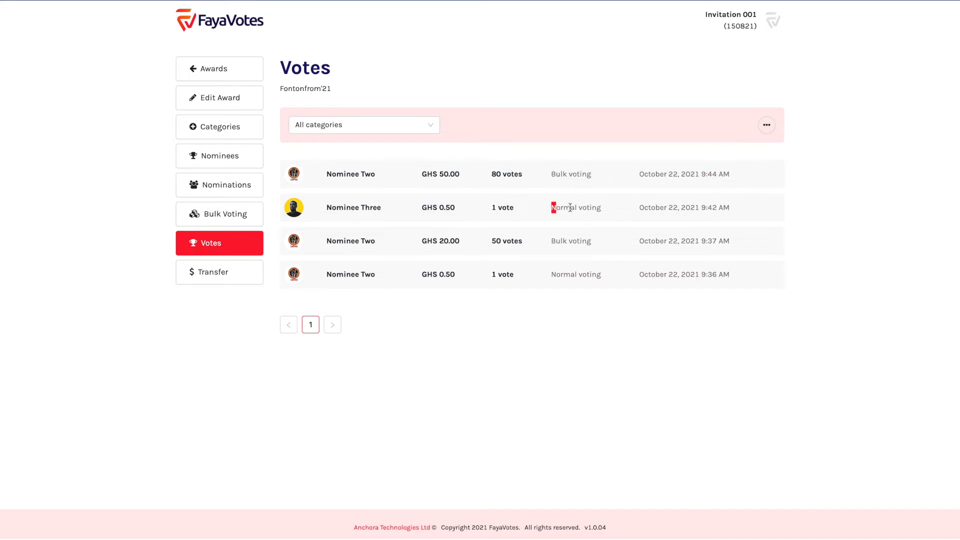
left_click_drag(550, 208, 613, 208)
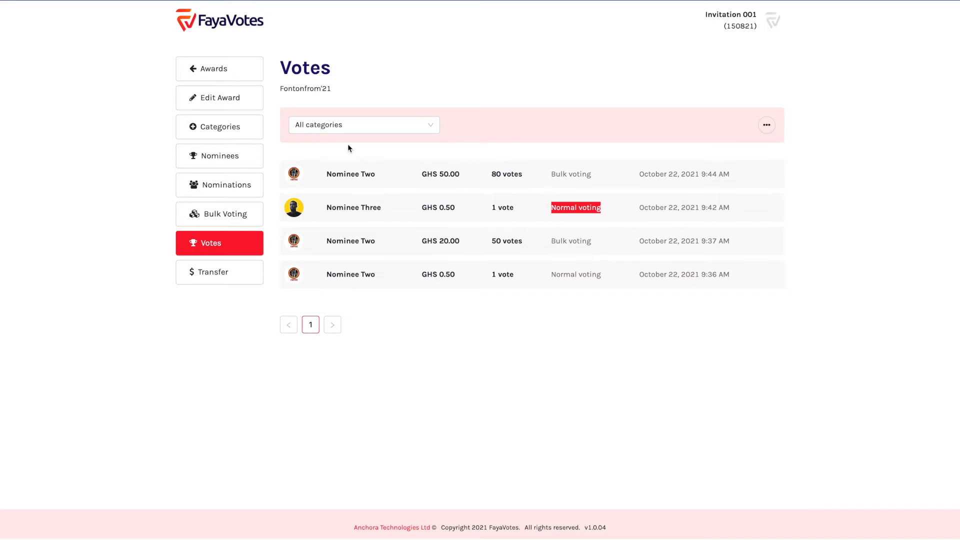
Filter votes to Category Three and view results: Nominee Two 51 votes, Nominee Three 1
left_click(332, 124)
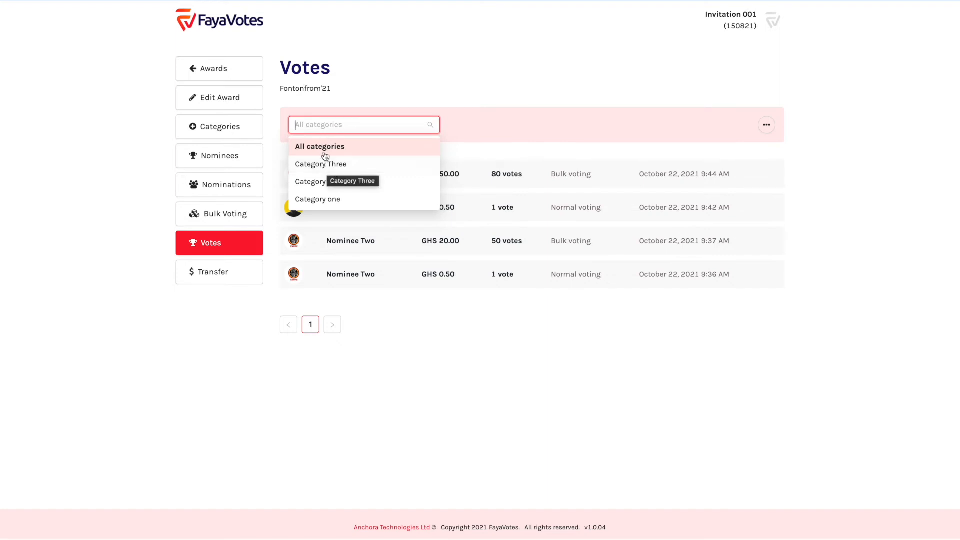
left_click(325, 165)
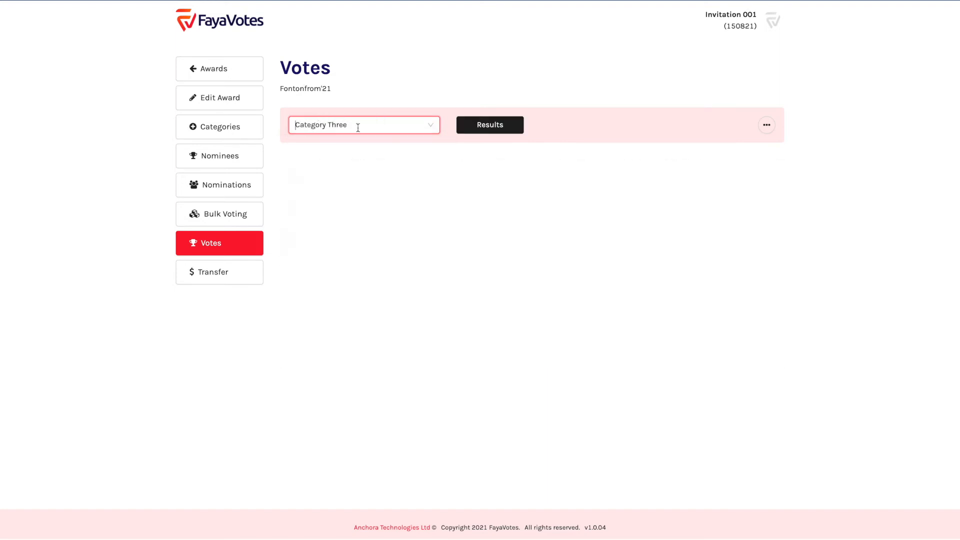
left_click(502, 130)
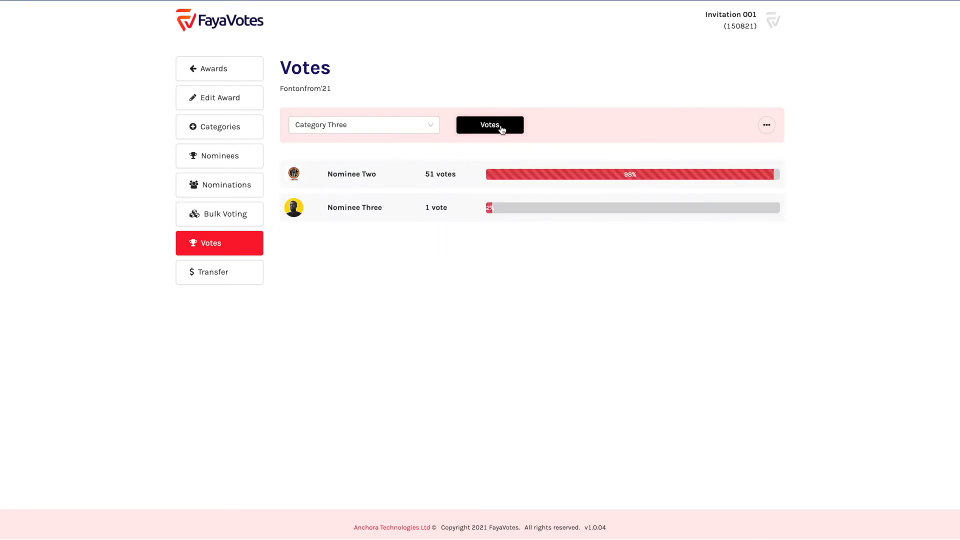
left_click_drag(328, 174, 405, 178)
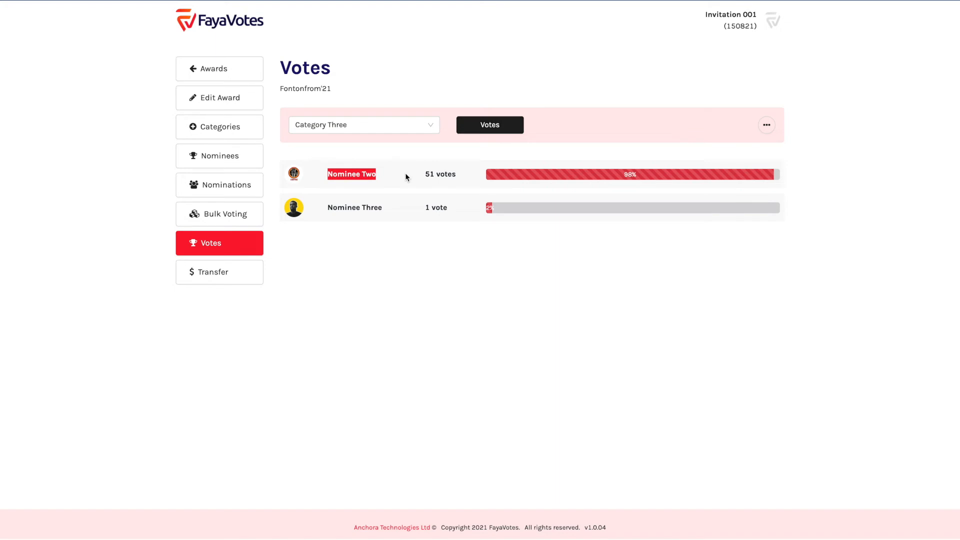
double_click(442, 171)
triple_click(442, 172)
left_click(446, 207)
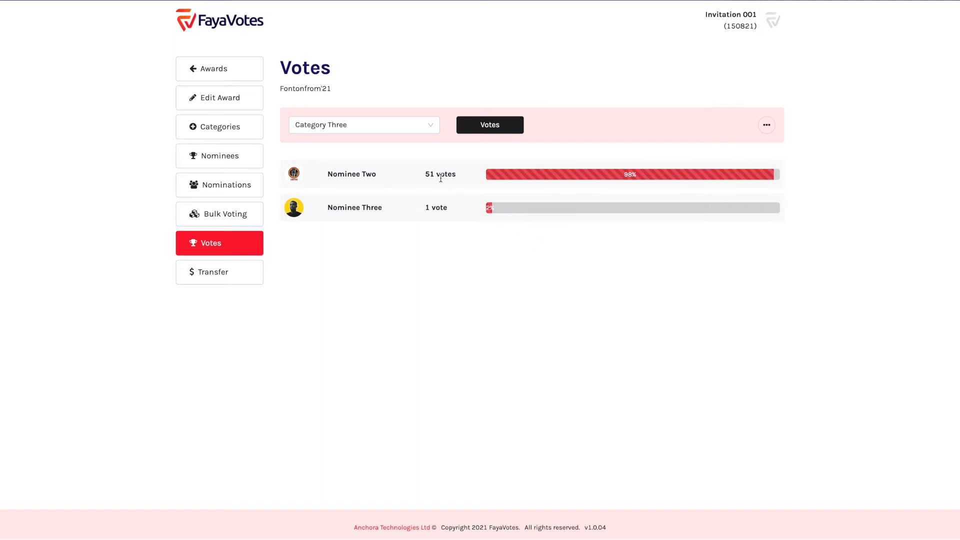
left_click(766, 125)
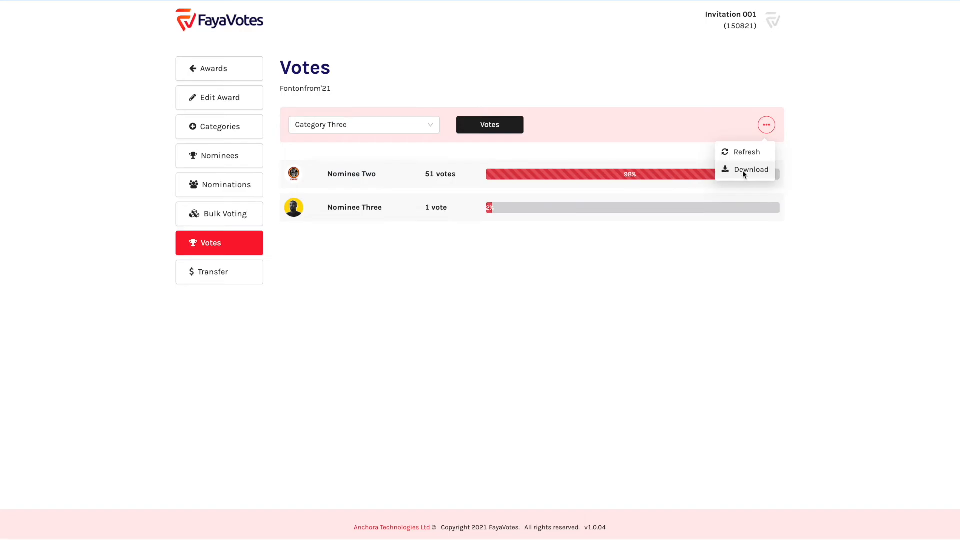
Download the Fontonfrom'21 votes data as a CSV file and close the download notice
left_click(742, 171)
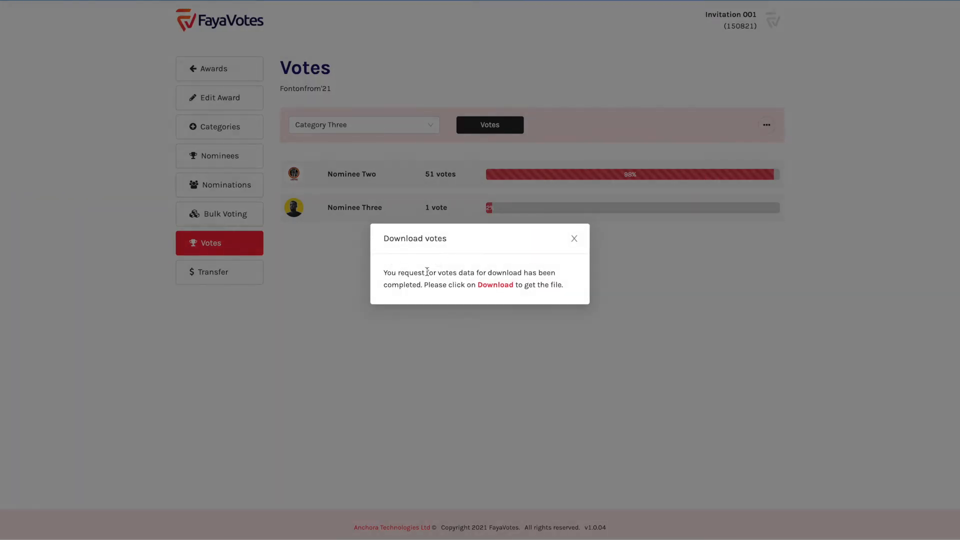
left_click(494, 284)
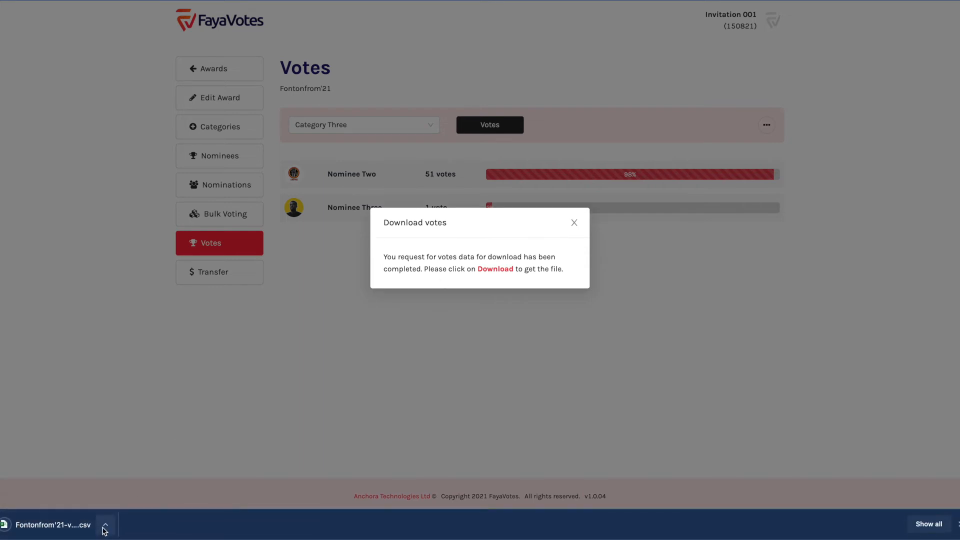
left_click(104, 527)
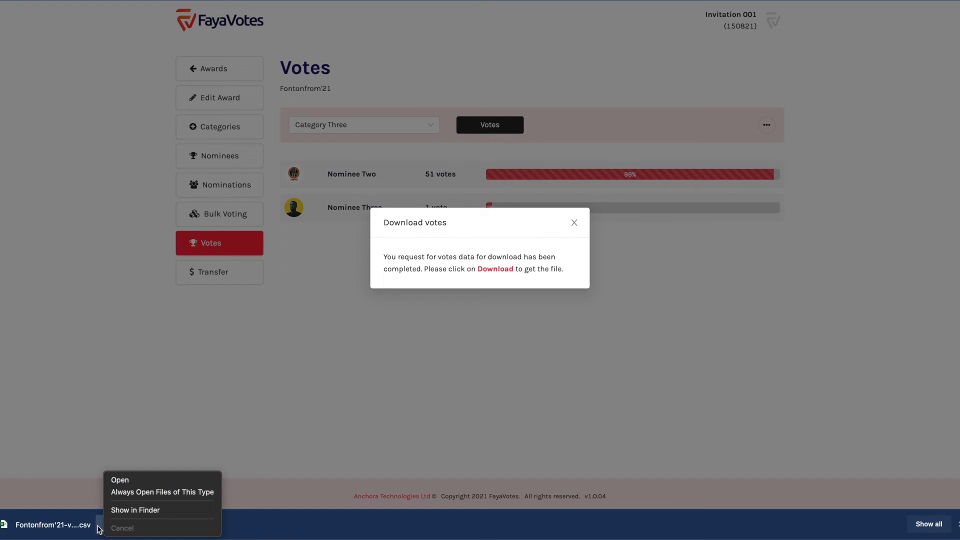
left_click(99, 528)
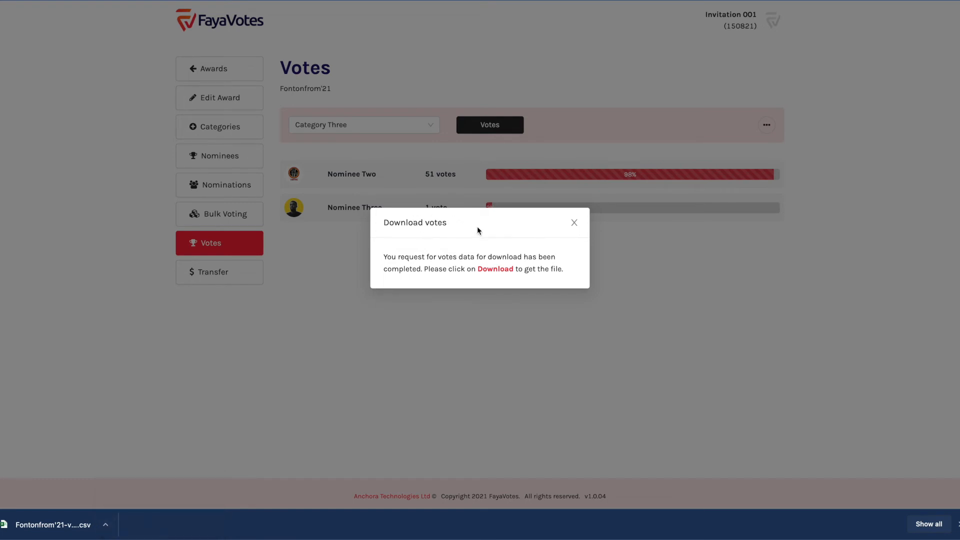
left_click(575, 224)
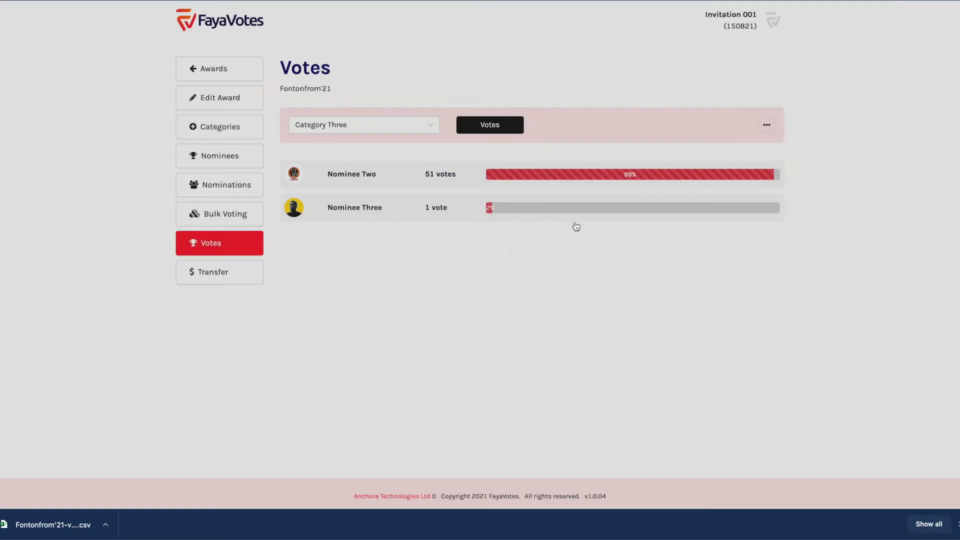
Review the Nominees list, checking Nominee Three and its code U7M4
left_click(219, 162)
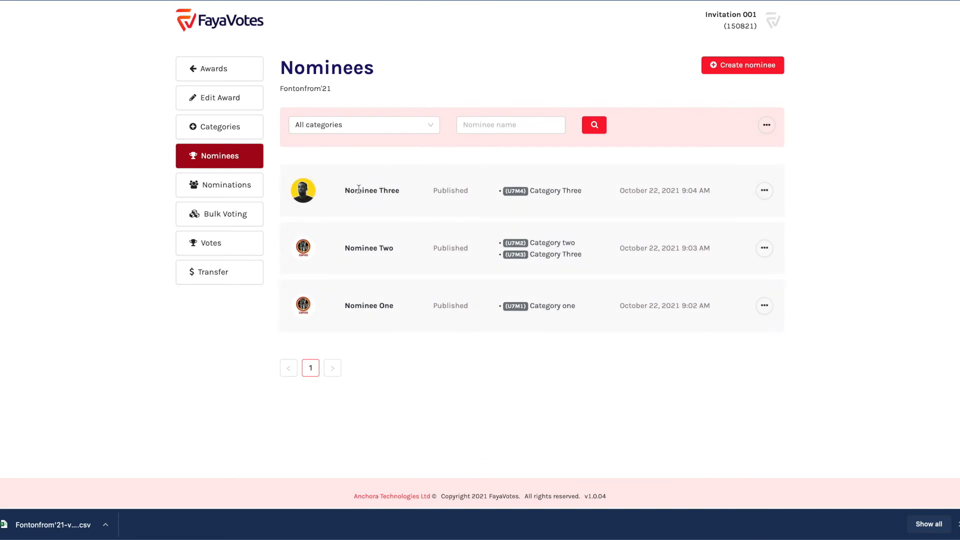
double_click(358, 190)
triple_click(358, 190)
left_click(401, 168)
double_click(515, 191)
left_click(513, 239)
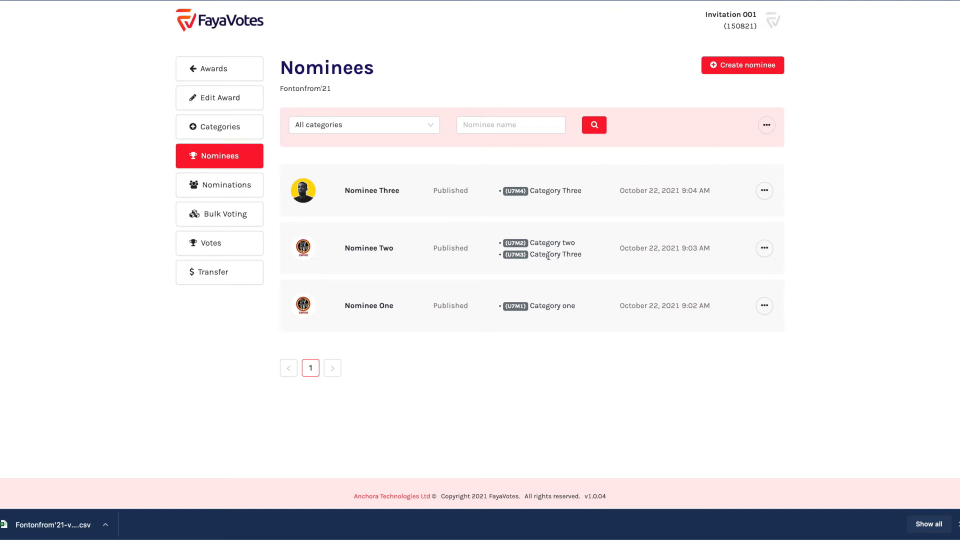
Download the nominee codes as a CSV file and close the download notice
left_click(765, 126)
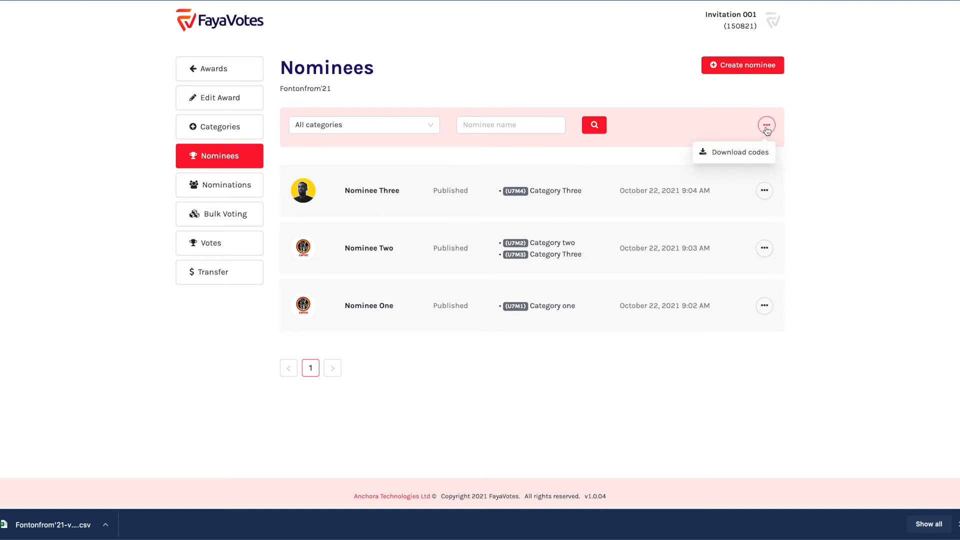
left_click(742, 152)
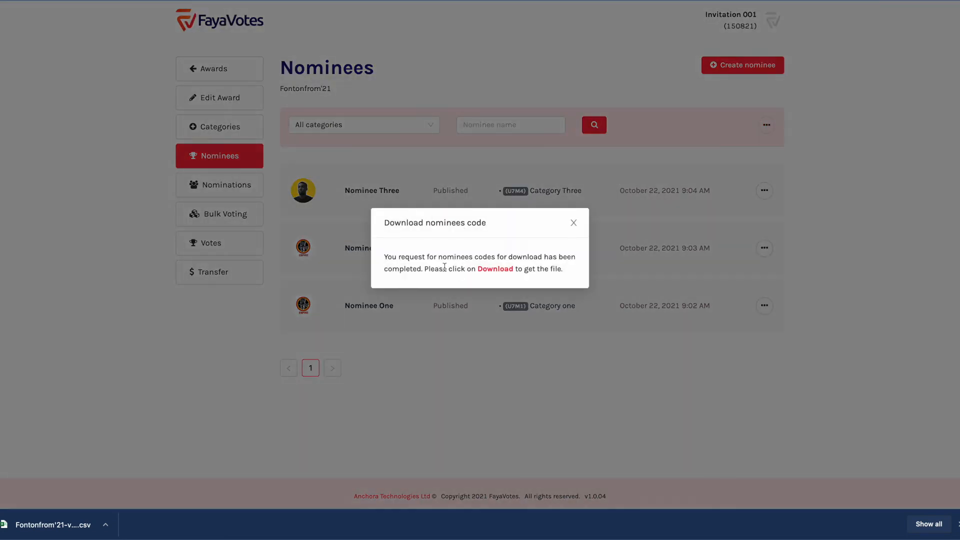
left_click_drag(383, 257, 471, 269)
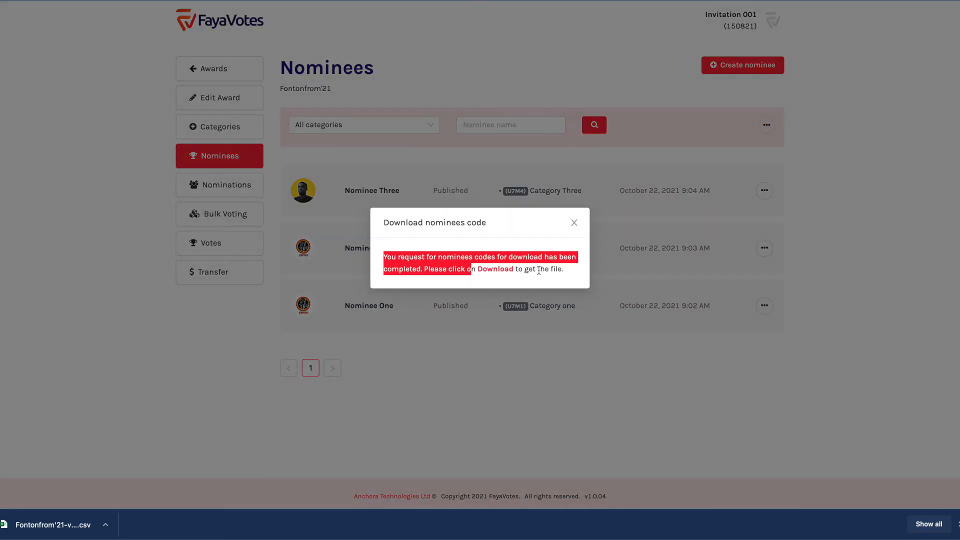
left_click(539, 270)
left_click(496, 270)
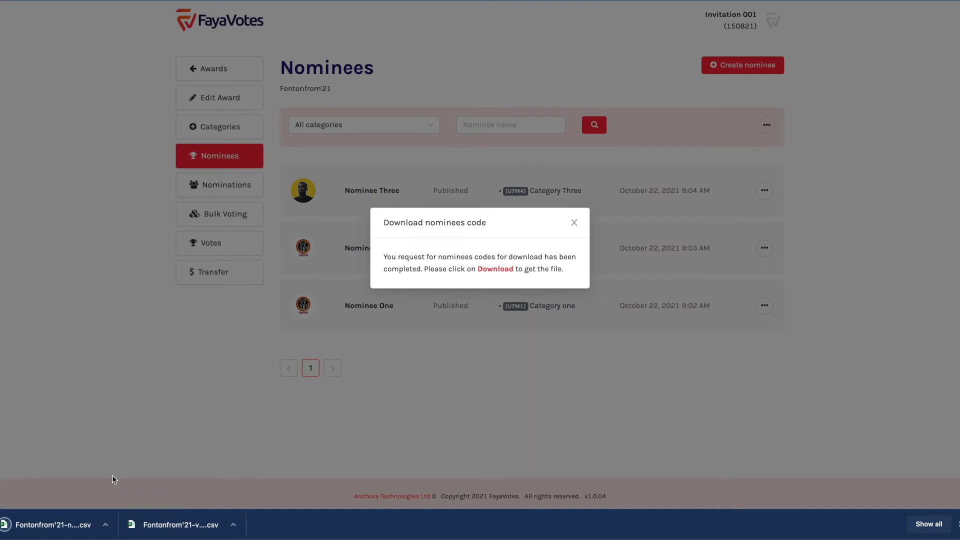
left_click(104, 526)
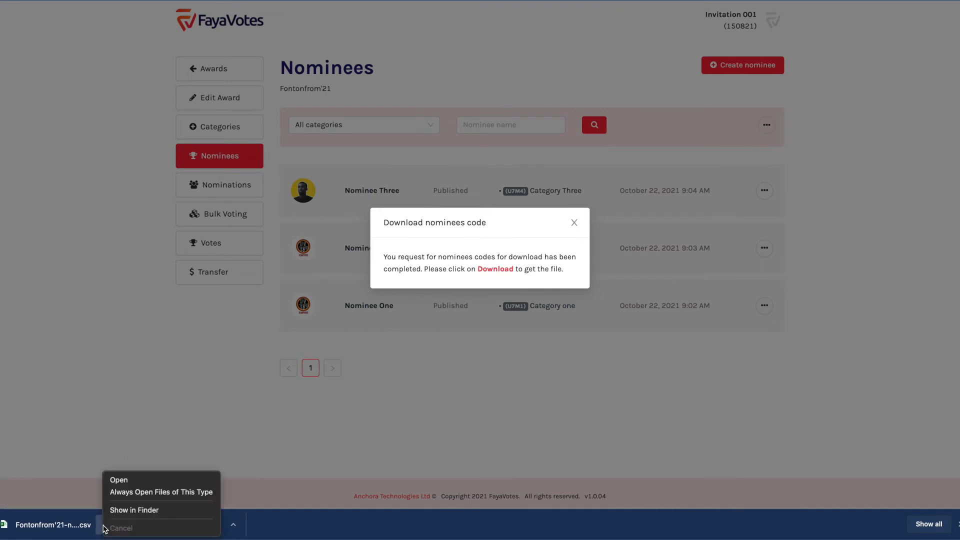
left_click(401, 226)
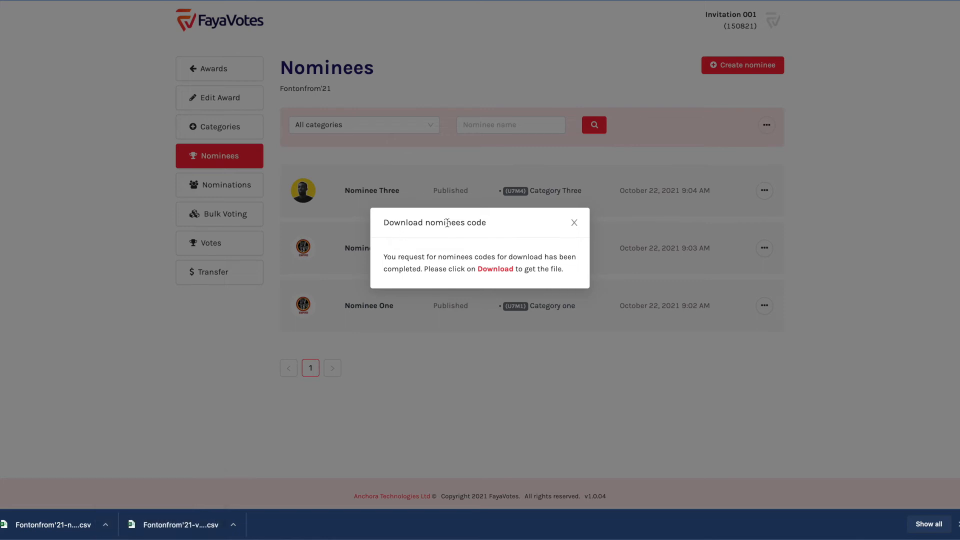
left_click(574, 222)
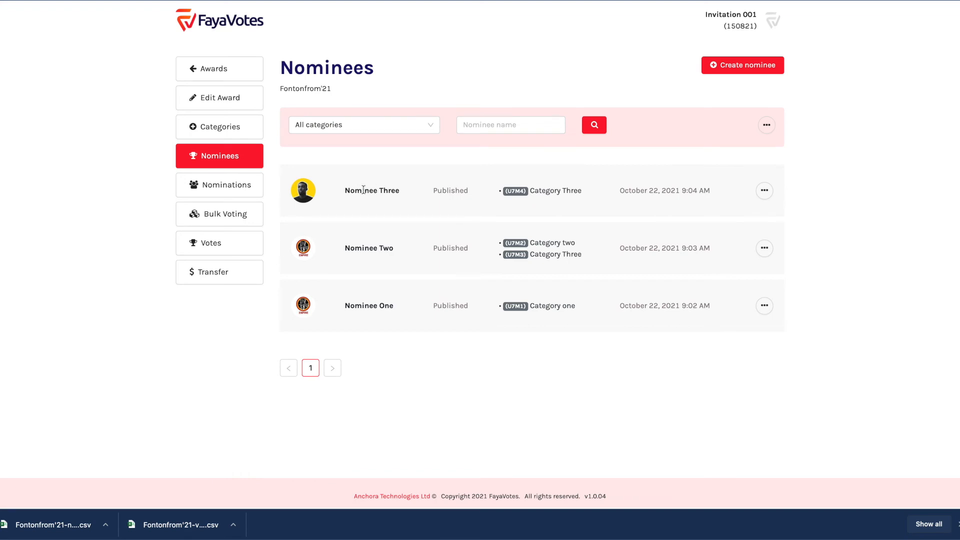
Return to Awards and check Fontonfrom'21's 132 votes and GHS 63.90 revenue
left_click(247, 76)
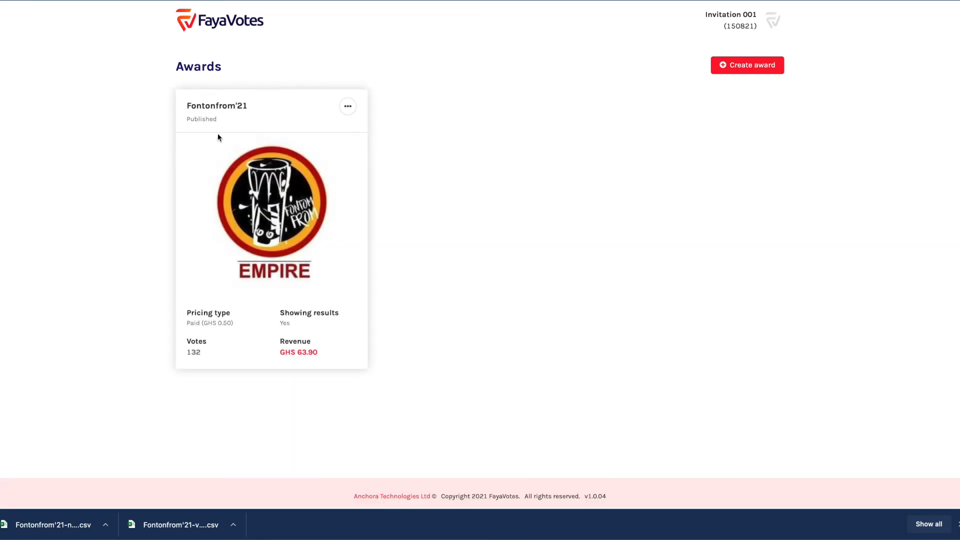
double_click(188, 351)
left_click_drag(280, 352, 314, 352)
double_click(295, 341)
triple_click(307, 353)
left_click(310, 353)
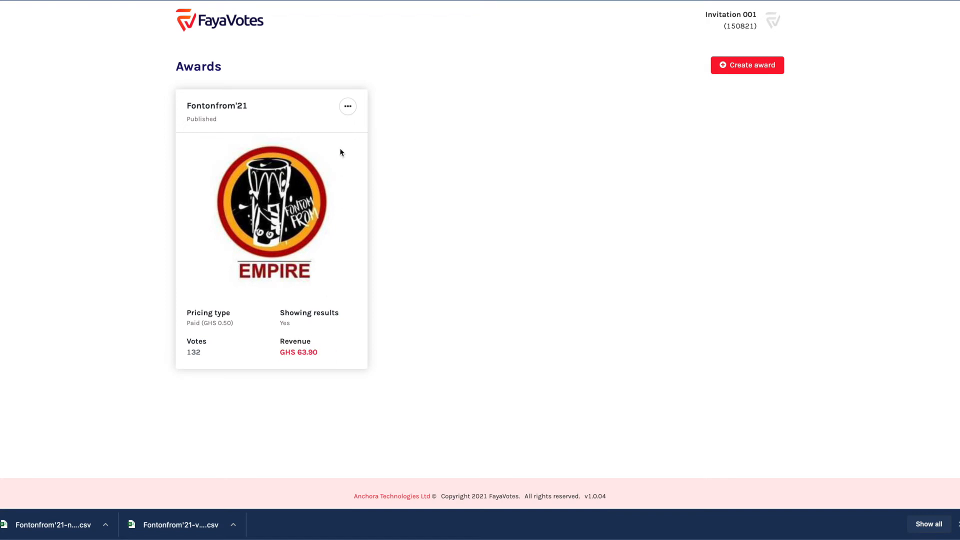
left_click(348, 108)
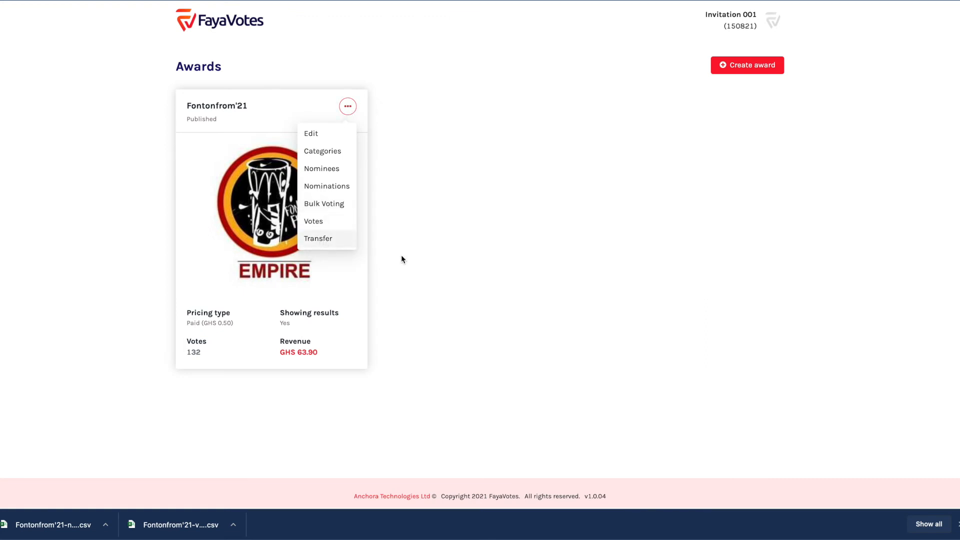
Go to the award's Transfer page and check the GHS 63.90 revenue left
left_click(358, 240)
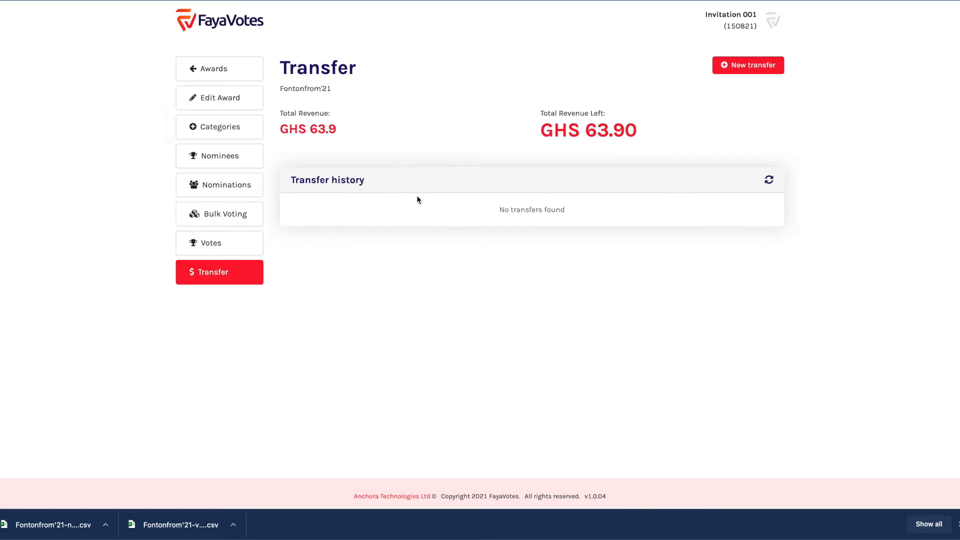
left_click_drag(282, 128, 378, 130)
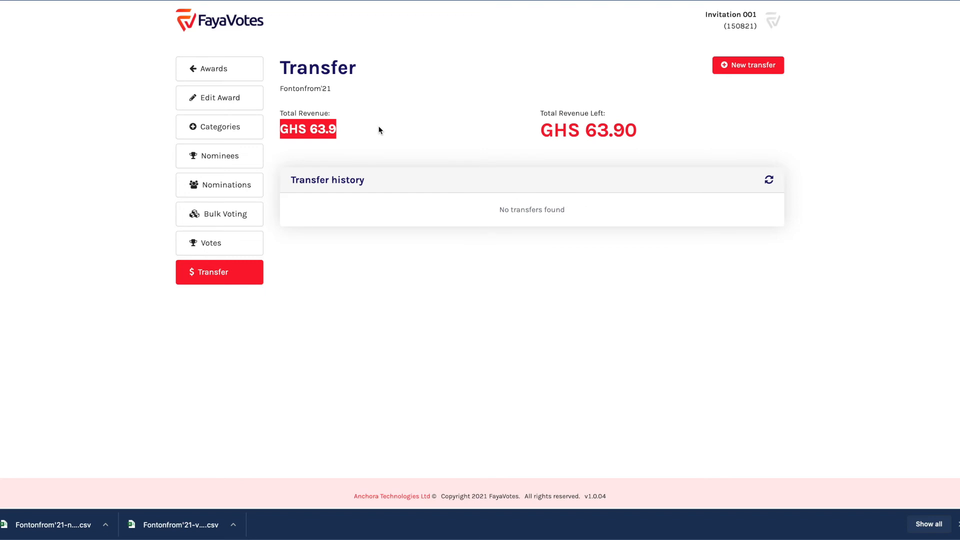
left_click_drag(541, 129, 658, 136)
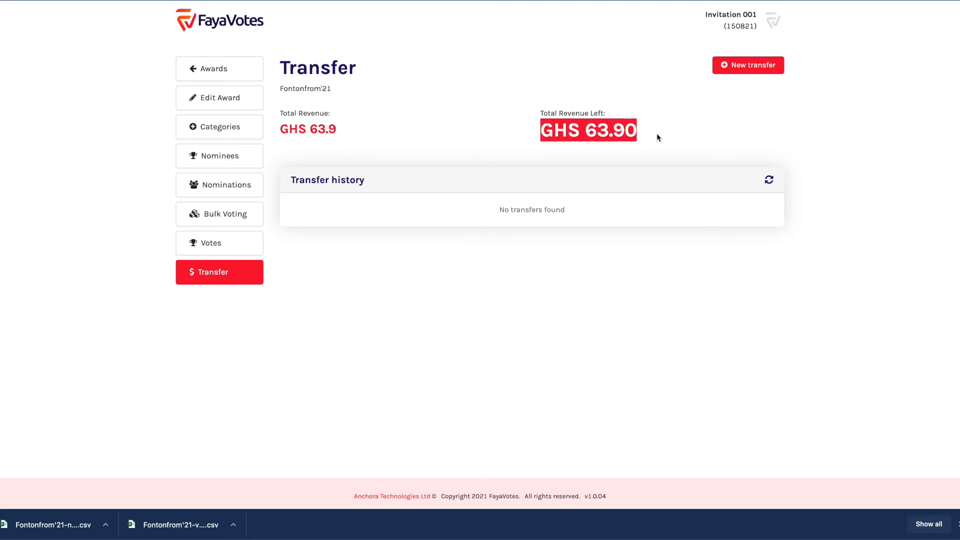
double_click(603, 131)
left_click(603, 131)
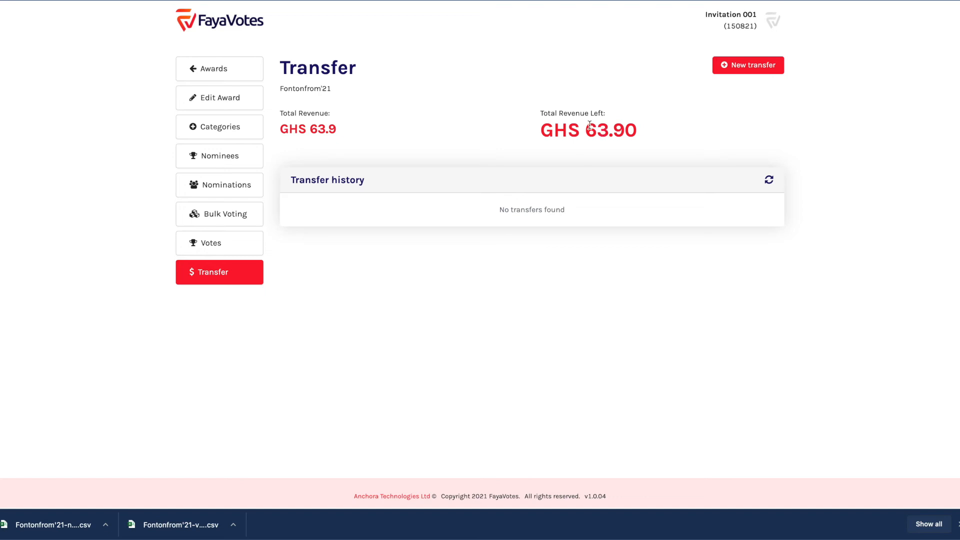
left_click_drag(587, 130, 646, 133)
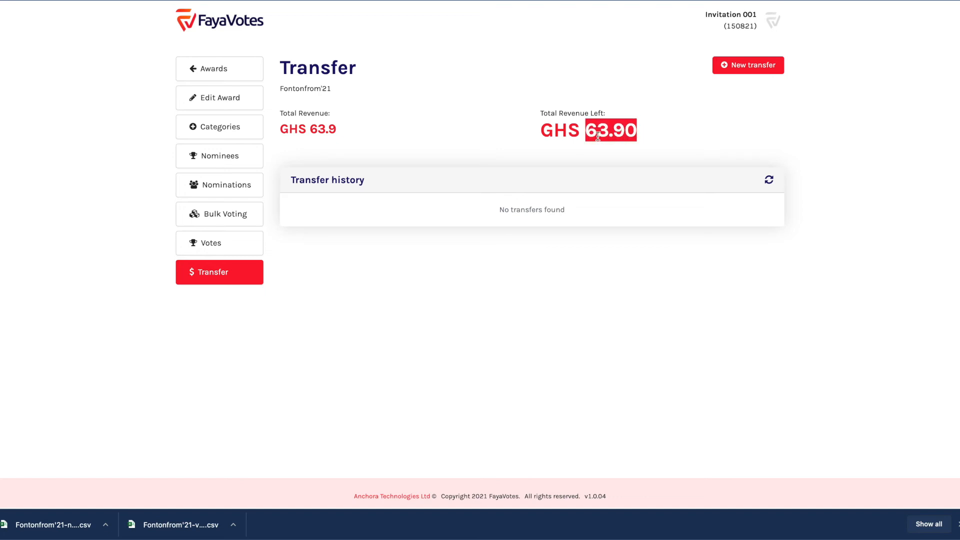
Request a GHS 50 transfer via MTN Mobile Money to the recipient's MoMo number
left_click(754, 73)
left_click(424, 210)
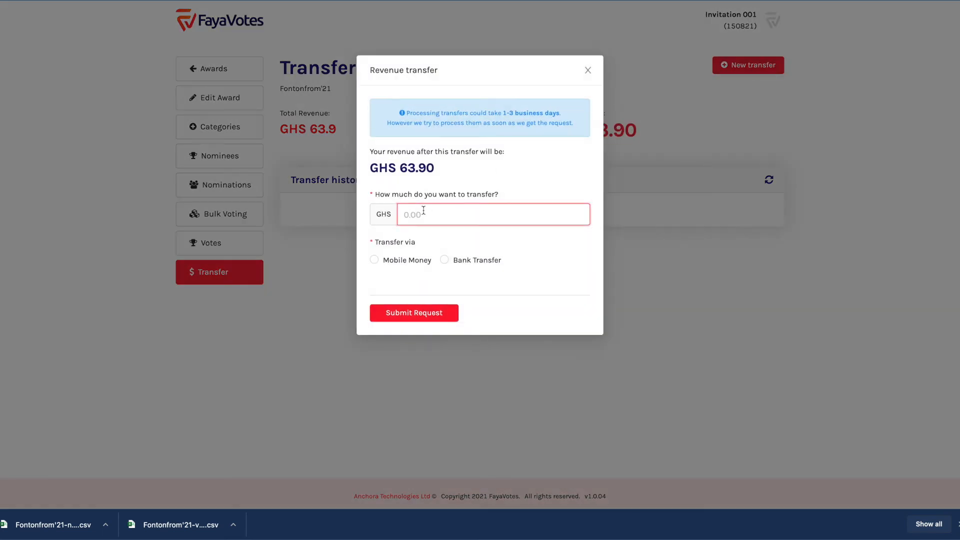
type("50")
left_click(392, 263)
left_click(393, 263)
left_click(429, 299)
left_click(419, 329)
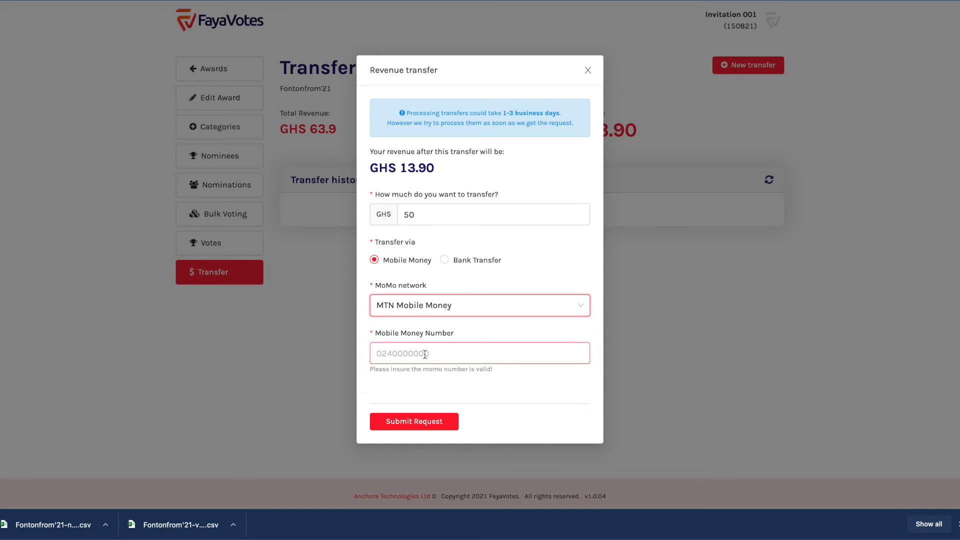
left_click(425, 355)
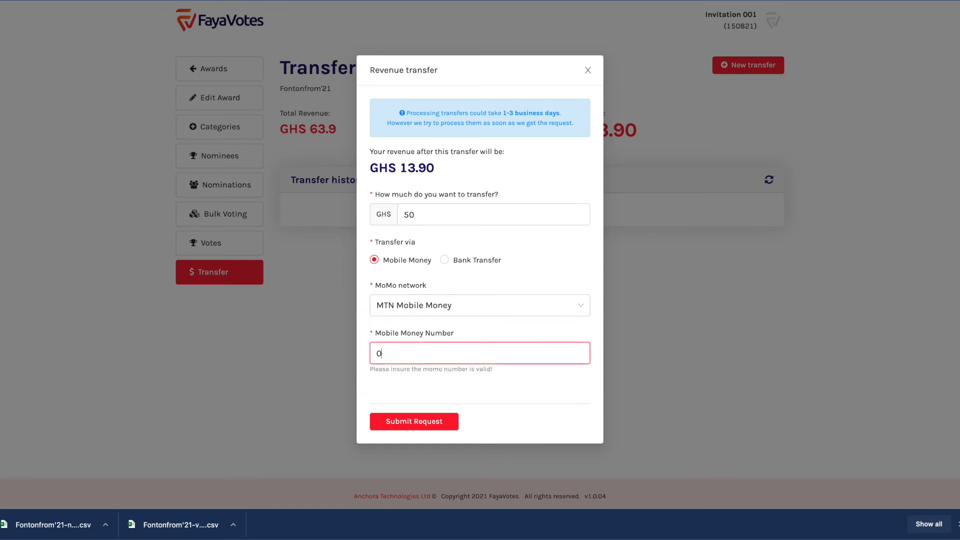
left_click(420, 421)
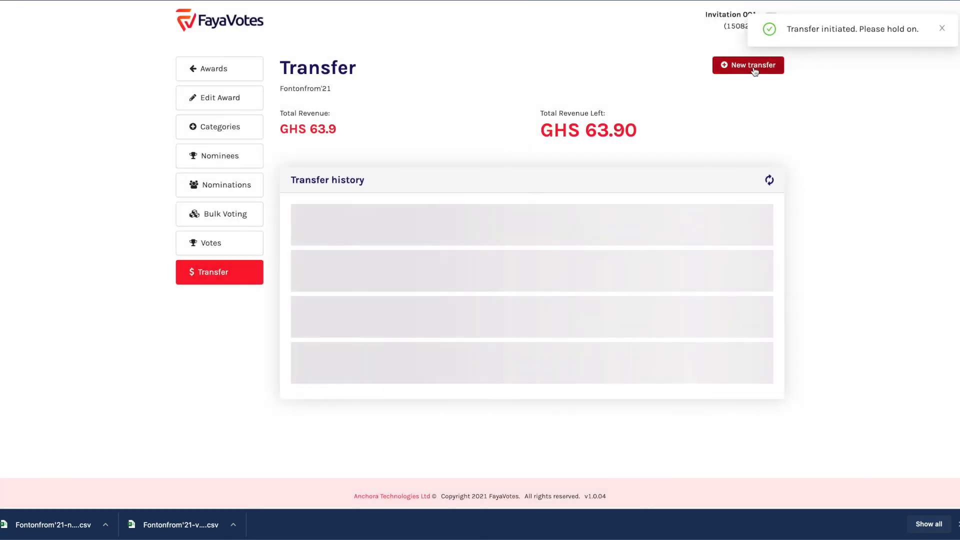
left_click(750, 66)
left_click_drag(407, 114, 562, 124)
Close the transfer form and check the pending GHS 50.00 entry in Transfer history
left_click(562, 124)
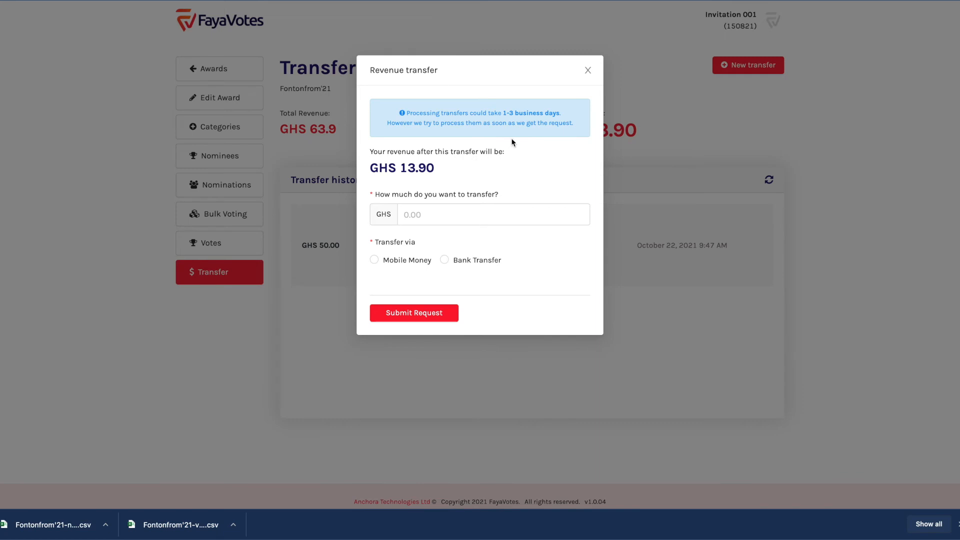
left_click(587, 71)
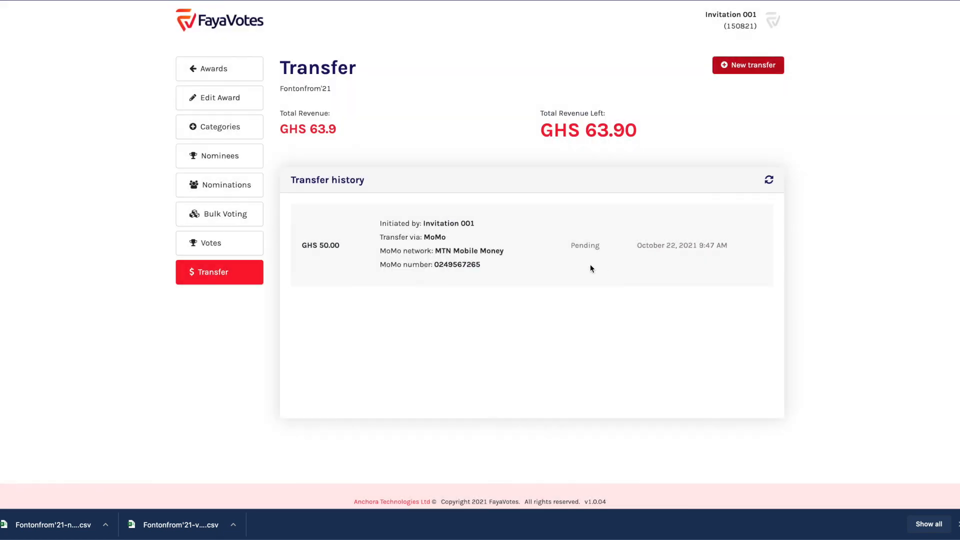
double_click(456, 265)
left_click_drag(438, 264, 449, 264)
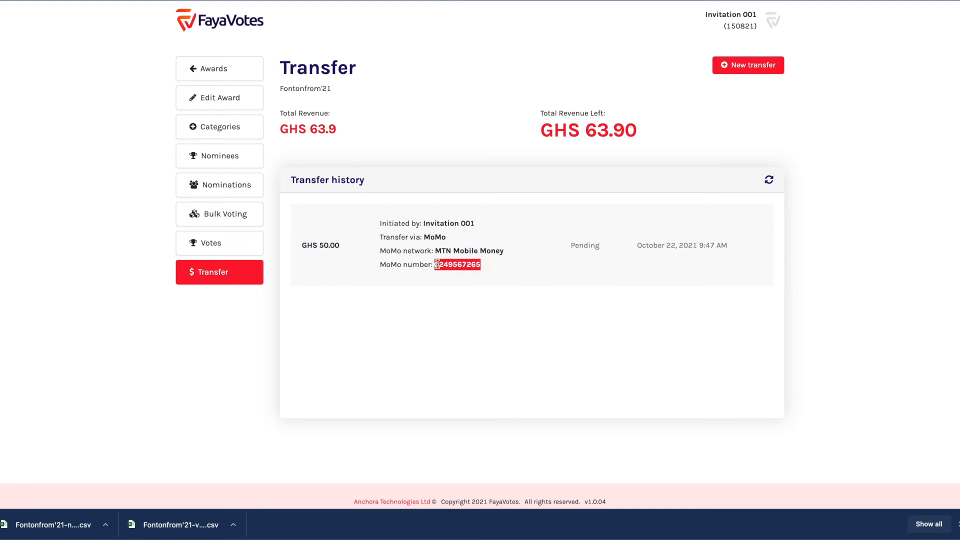
double_click(463, 250)
left_click(495, 251)
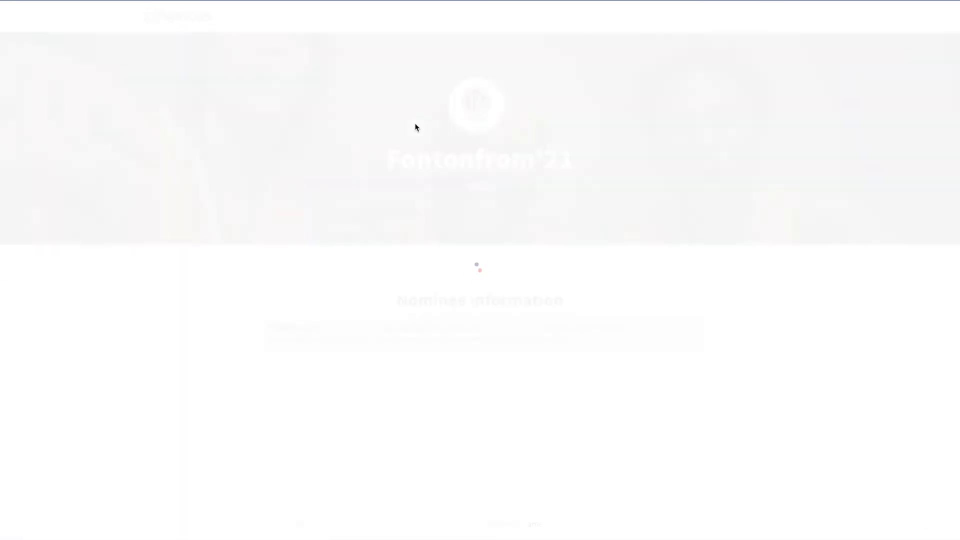
scroll(430, 244, "down", 2)
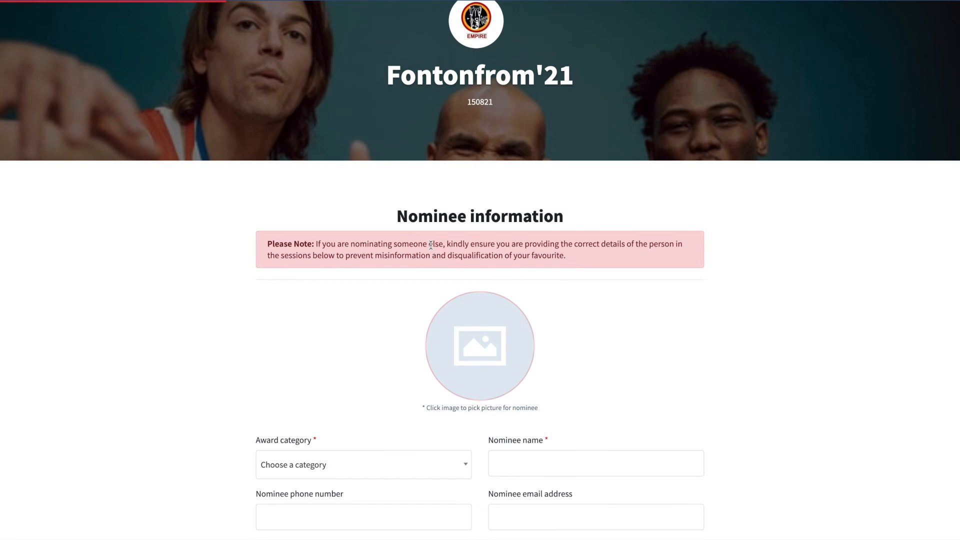
scroll(392, 215, "down", 5)
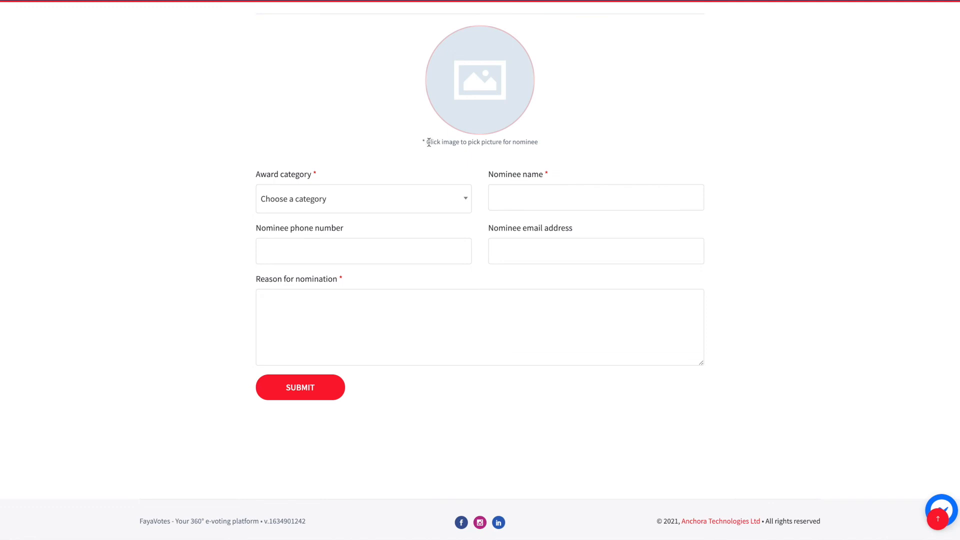
Choose Category one, name the nominee 'Nomination One', and enter their phone and e-mail
left_click(417, 208)
left_click(322, 261)
left_click(532, 190)
type("Nominati")
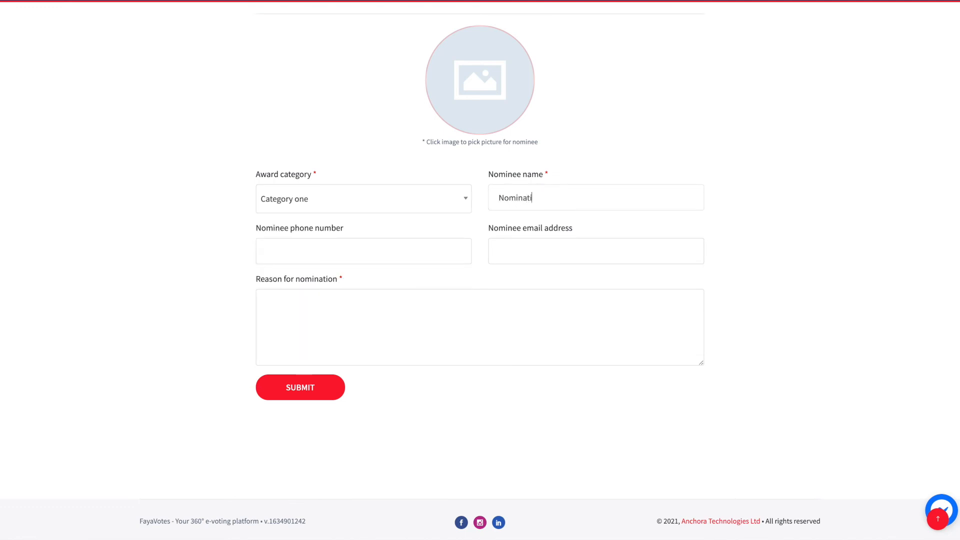
type("on One")
left_click(340, 248)
left_click(506, 248)
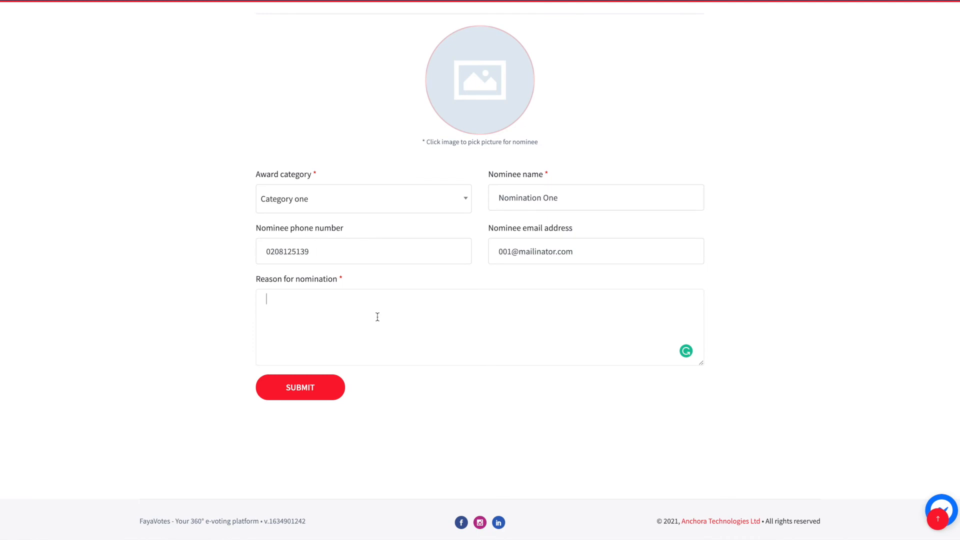
Enter the reason 'A very good reason for nominating one.'
type("Reason")
key("ctrl+a")
type("A v eruy")
key("BackSpace")
key("BackSpace")
type("ery good reason for nomina")
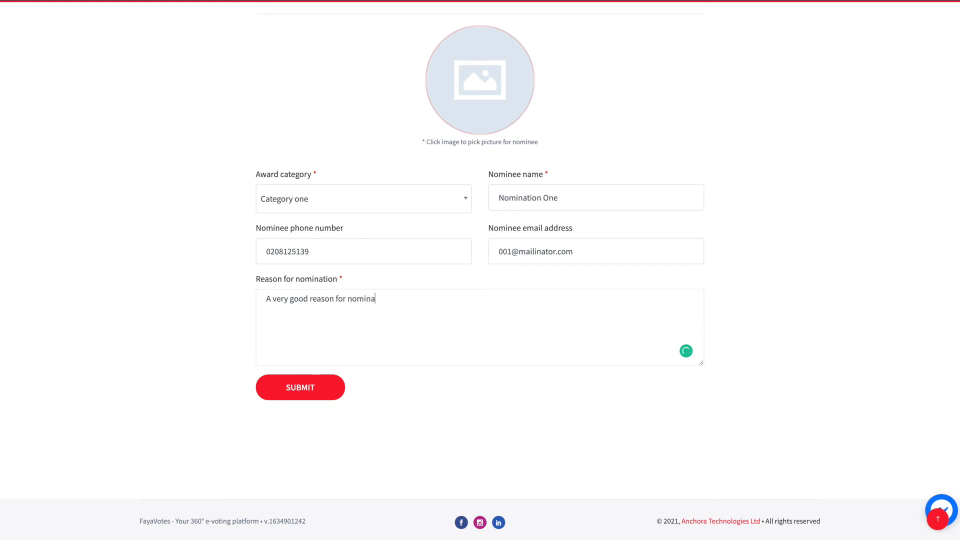
type("ting one.")
triple_click(484, 138)
left_click(504, 140)
Pick the TGL logo image from Downloads as the nominee's picture
left_click(478, 116)
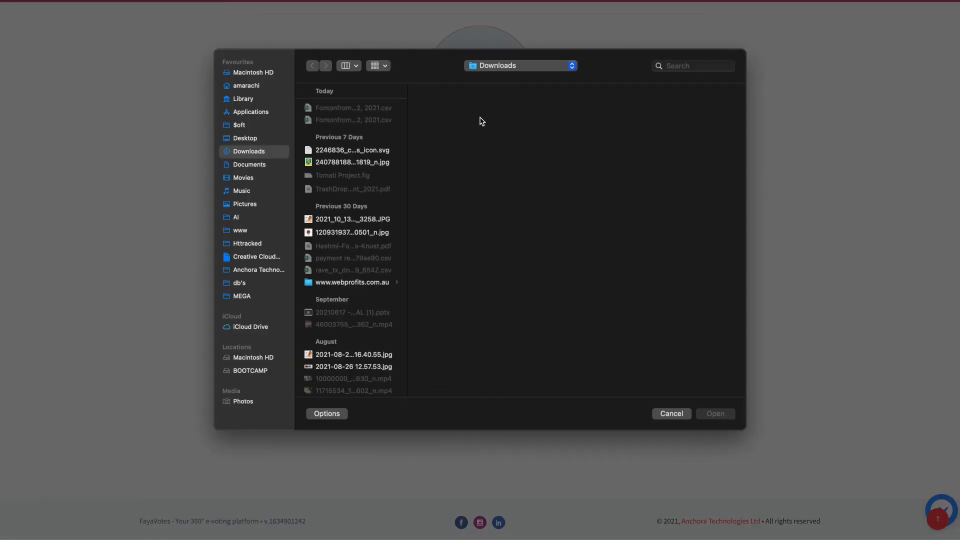
scroll(343, 236, "down", 10)
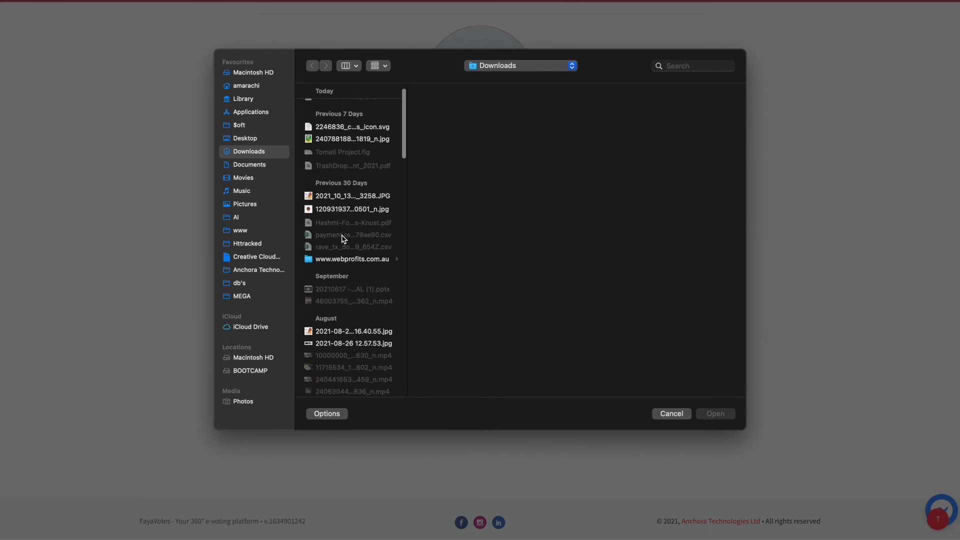
scroll(343, 235, "down", 15)
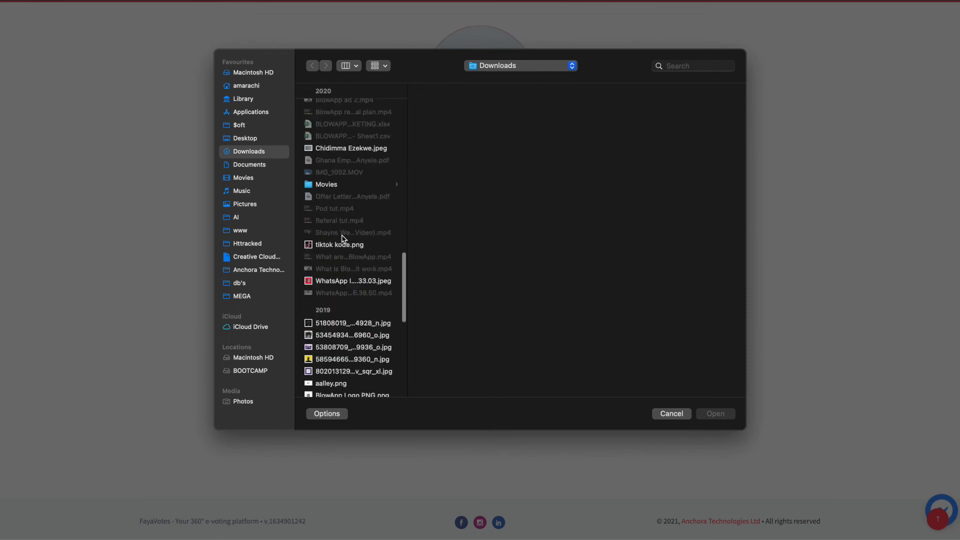
scroll(343, 238, "down", 15)
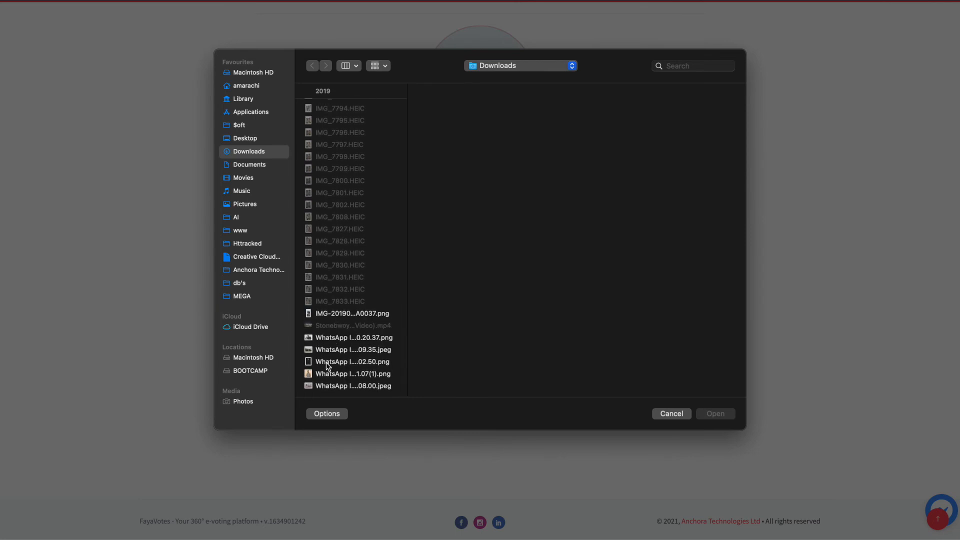
scroll(327, 365, "up", 5)
scroll(327, 365, "up", 5)
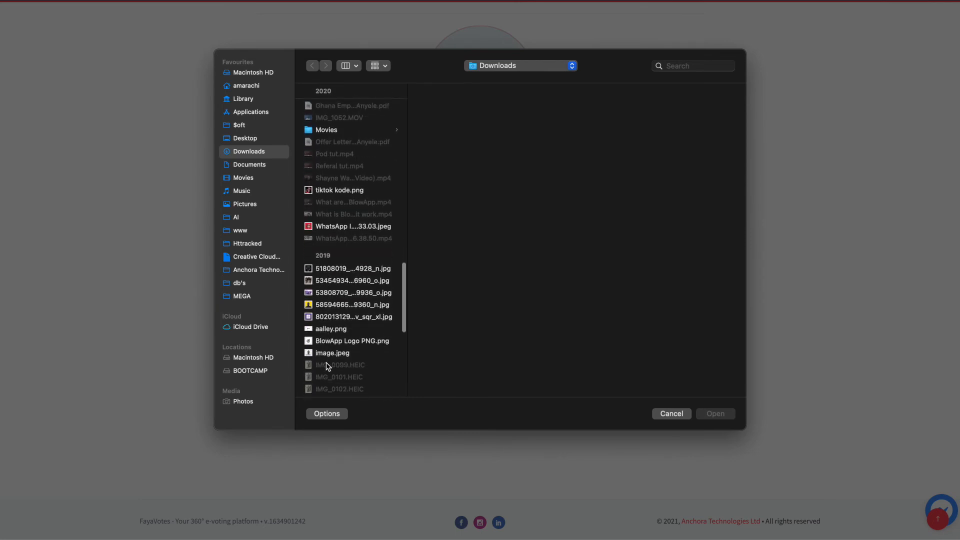
left_click(318, 344)
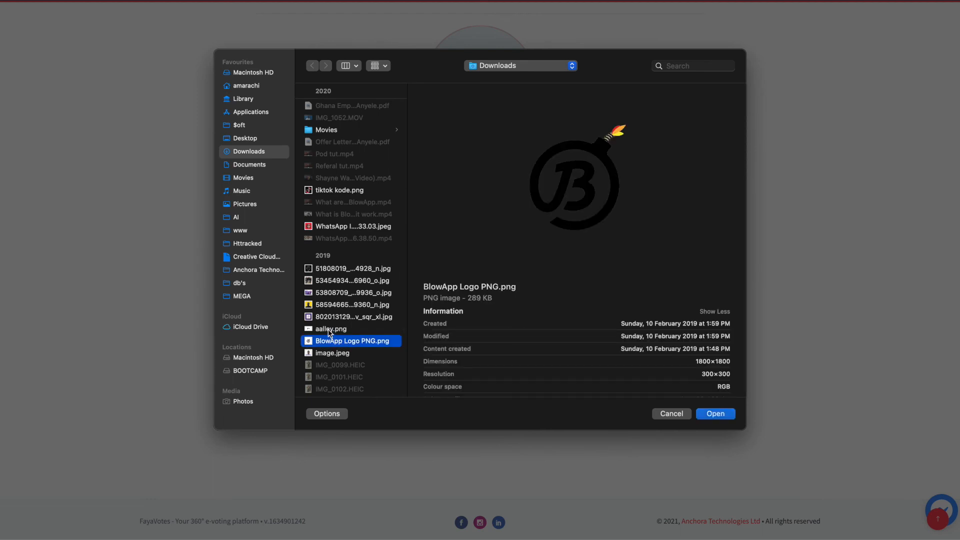
left_click(328, 329)
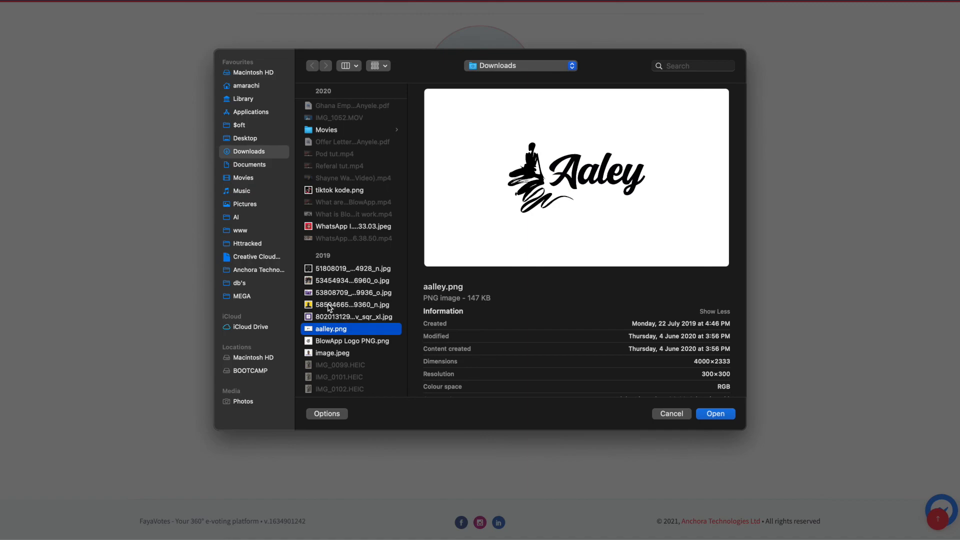
left_click(339, 269)
double_click(341, 270)
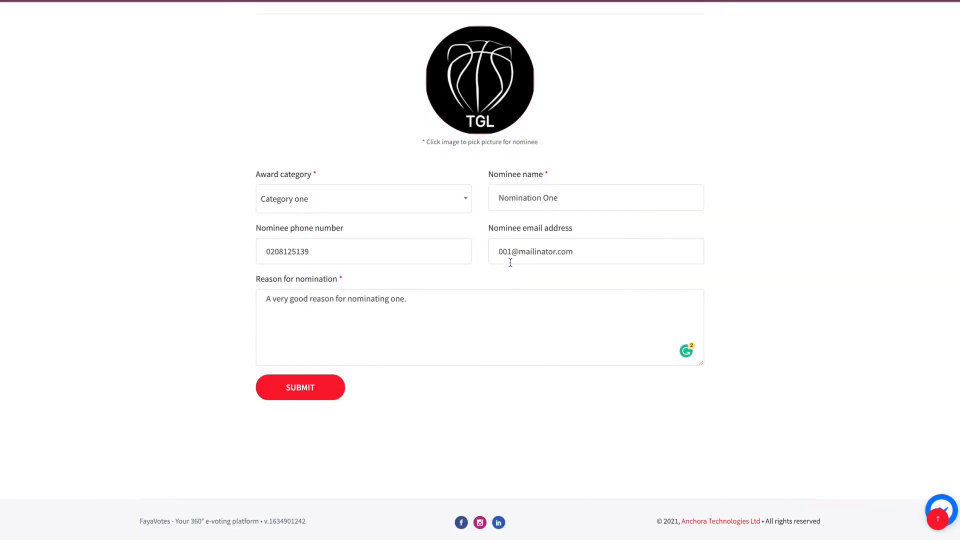
Submit the nomination and dismiss the success message for Nomination One
left_click(315, 386)
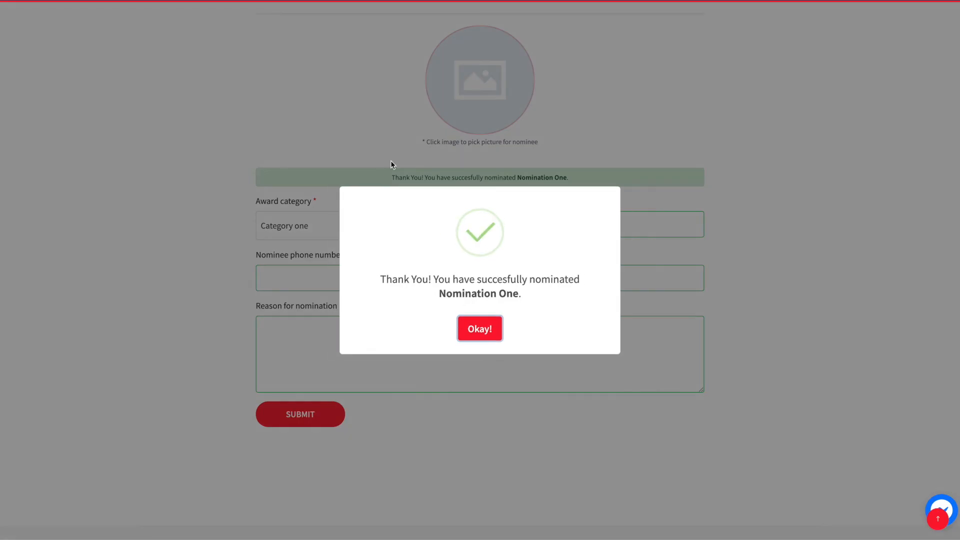
left_click_drag(383, 278, 541, 291)
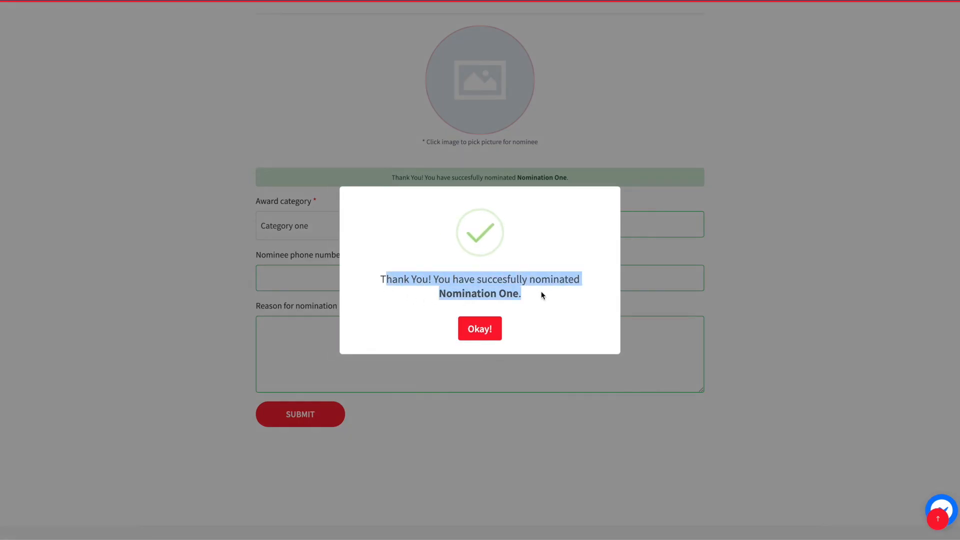
double_click(491, 293)
double_click(501, 293)
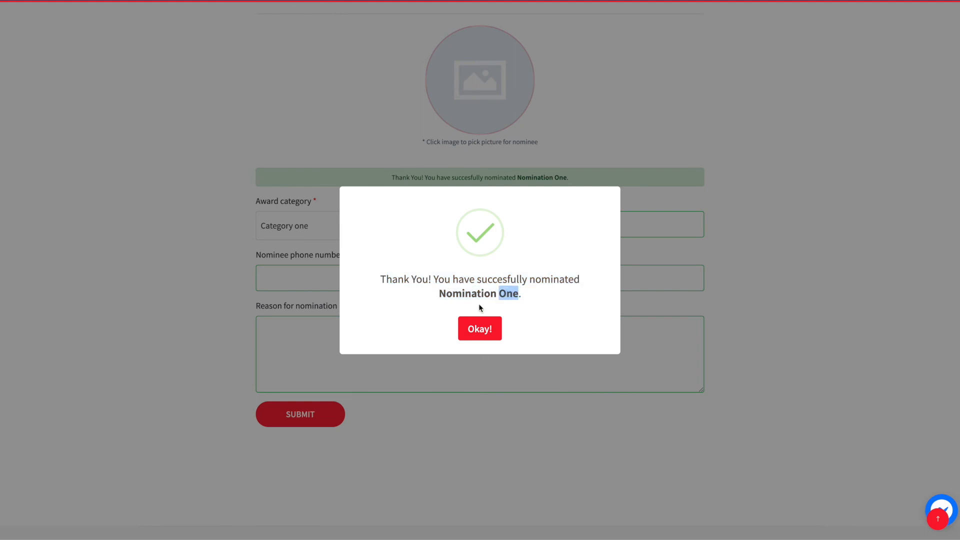
left_click(489, 334)
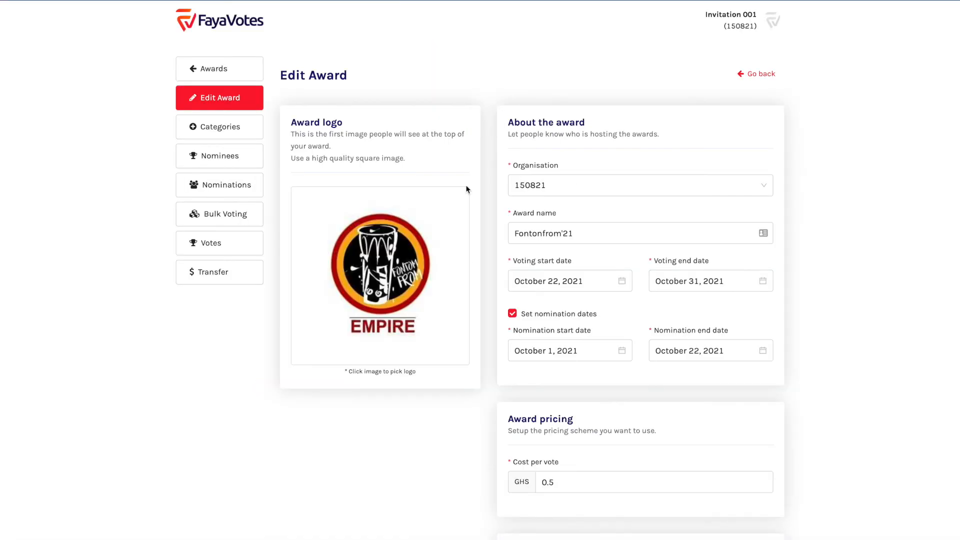
Open the award's Nominations list and locate Nomination One marked Pending
triple_click(316, 122)
left_click(311, 74)
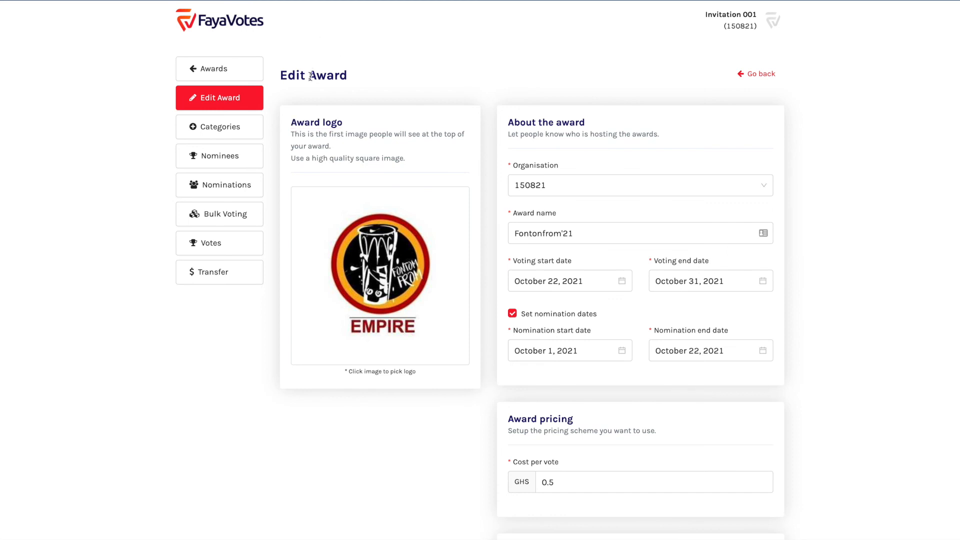
left_click(222, 192)
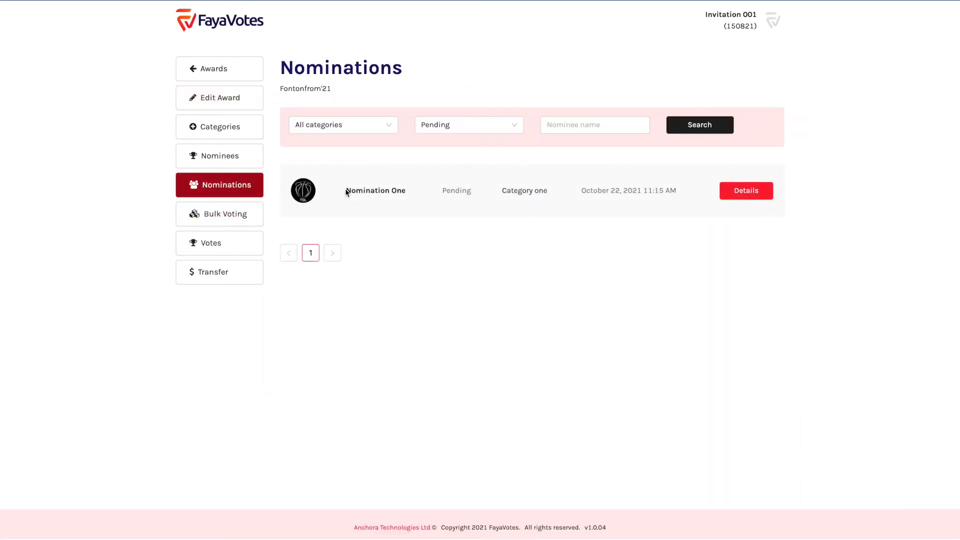
left_click_drag(346, 192, 433, 189)
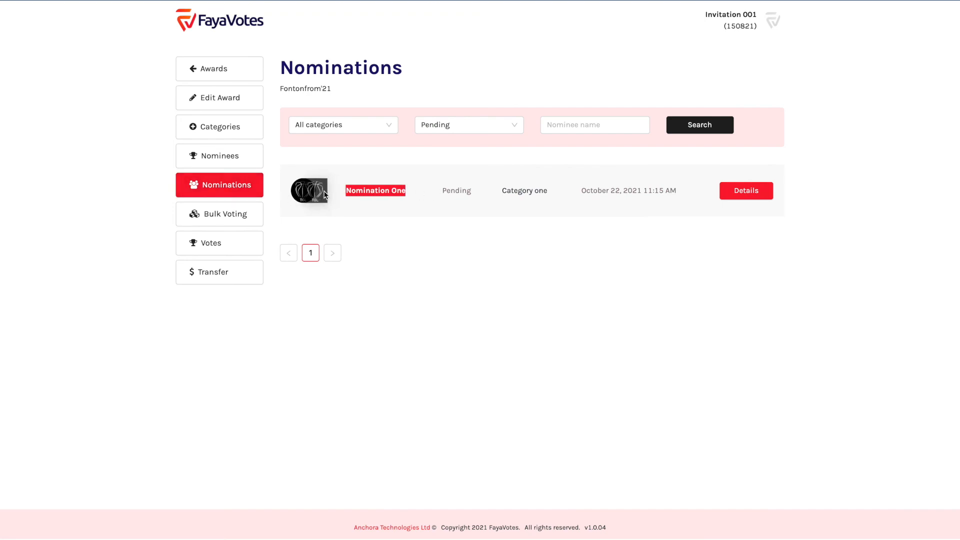
left_click(370, 191)
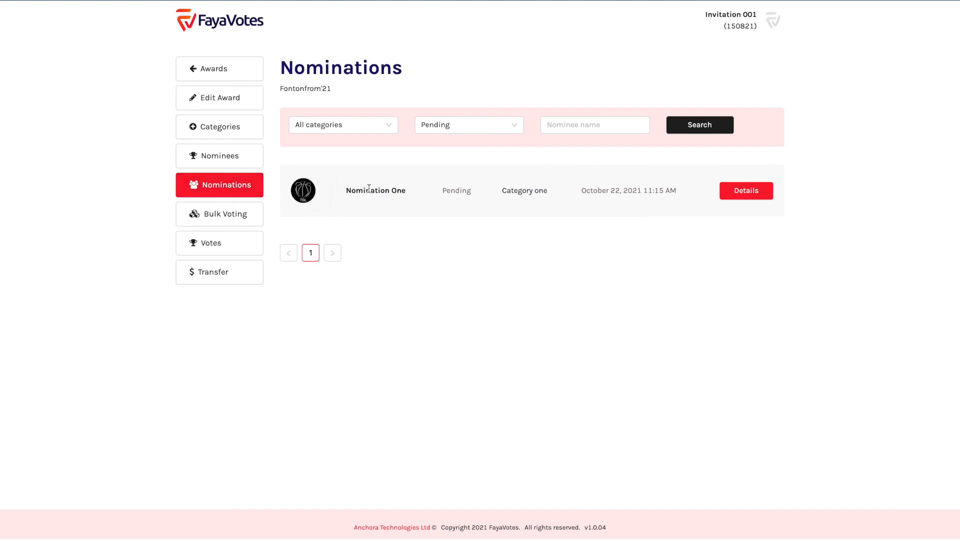
double_click(456, 190)
left_click(457, 191)
Keep the Nominations filters on All categories and Pending
left_click(372, 125)
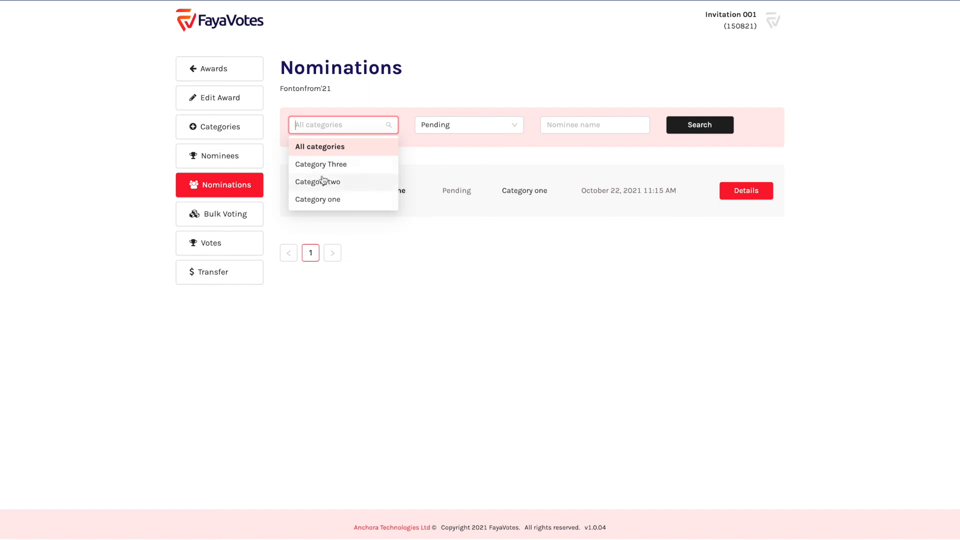
left_click(454, 171)
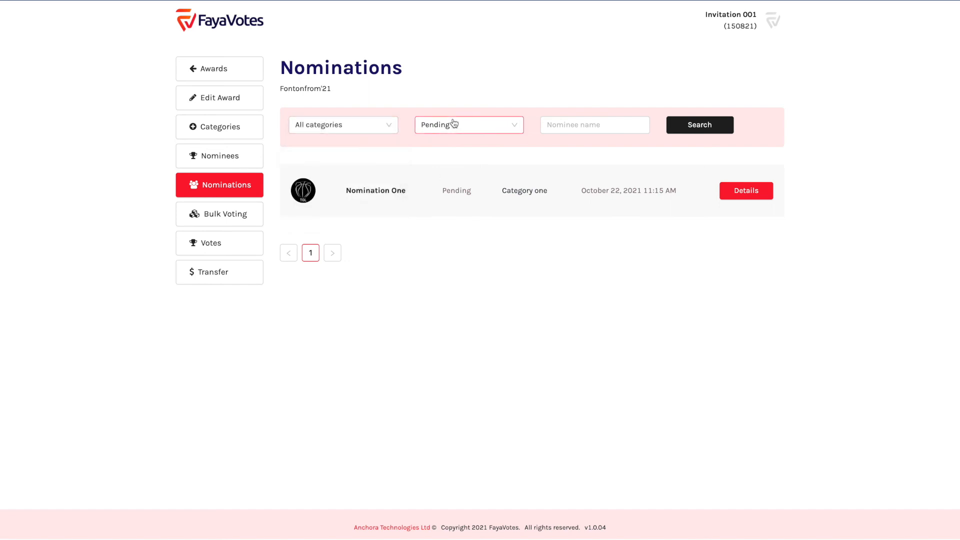
left_click(454, 124)
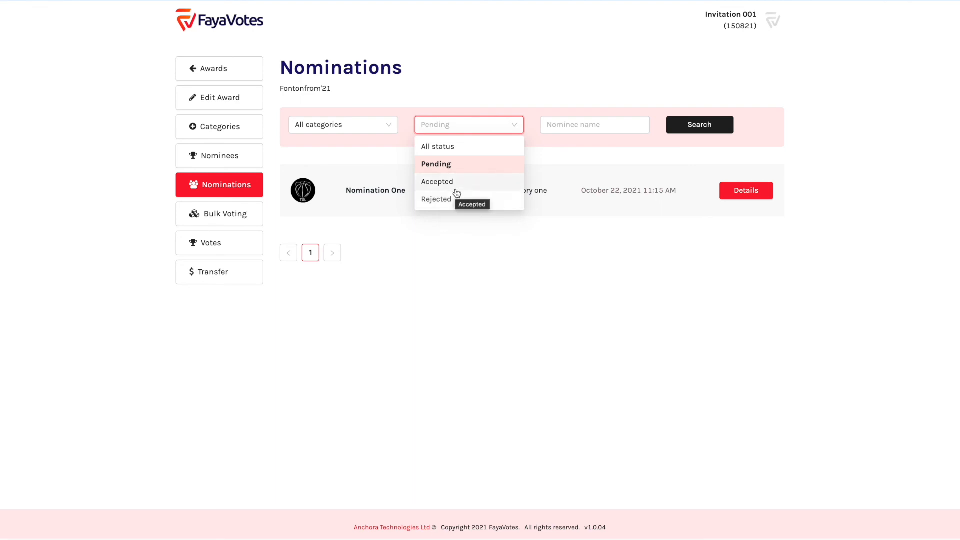
left_click(579, 128)
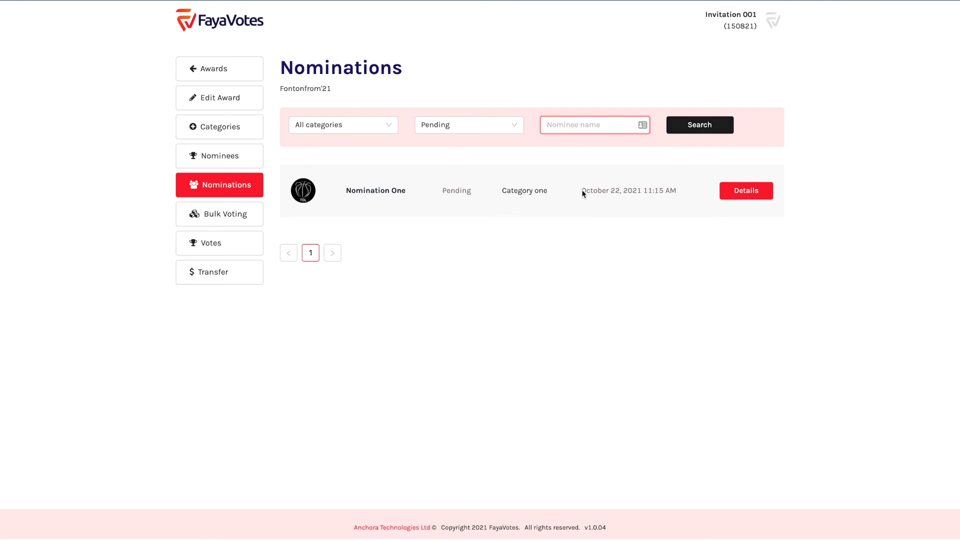
Review Nomination One's row (Pending, Category one) and open its details
left_click_drag(346, 190, 407, 193)
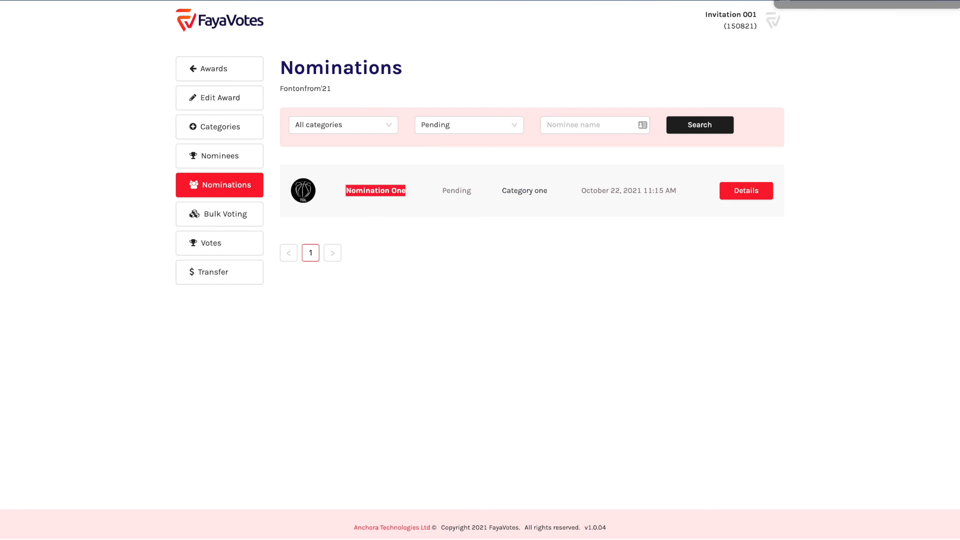
left_click(378, 190)
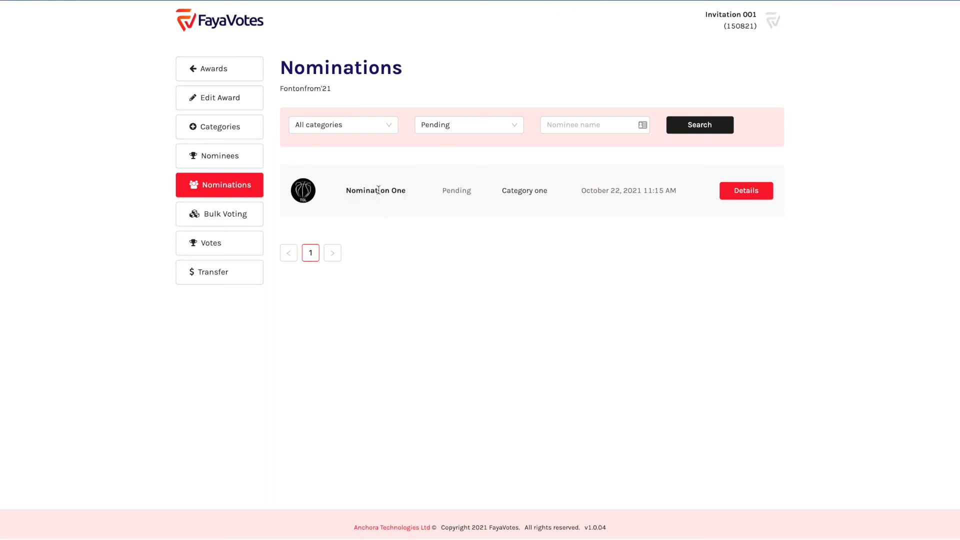
double_click(459, 190)
triple_click(521, 191)
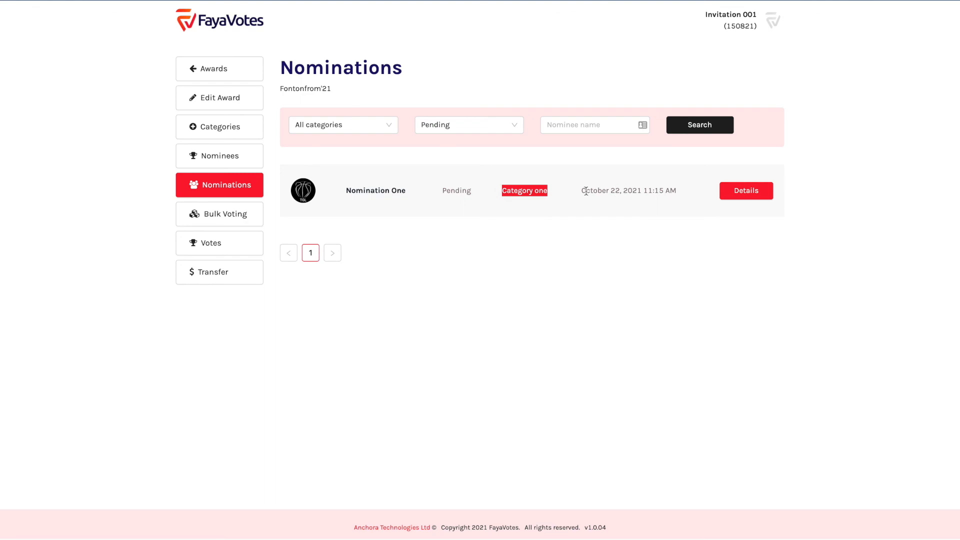
triple_click(625, 191)
left_click(618, 190)
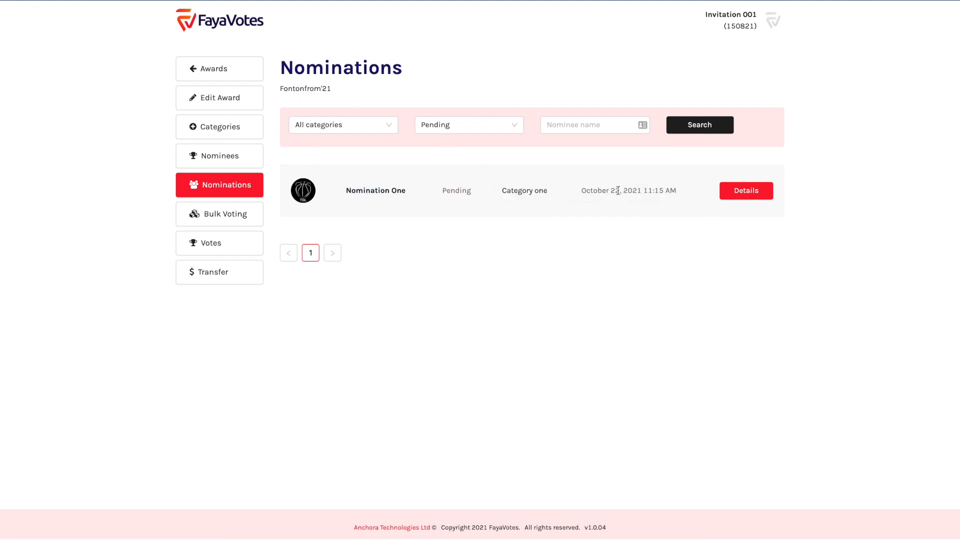
left_click(746, 192)
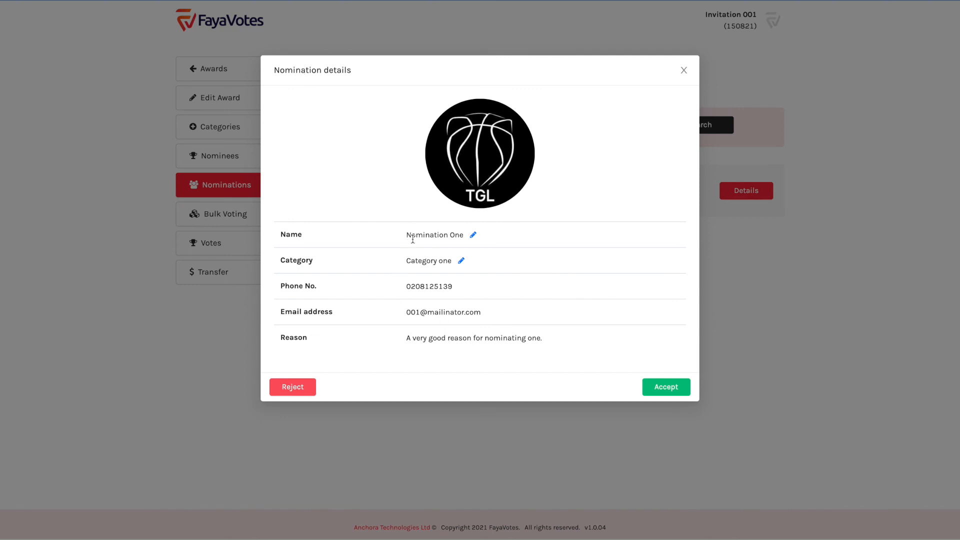
Rename the nomination to 'Nomination Onex' by appending x
left_click_drag(408, 233, 466, 238)
double_click(442, 234)
left_click(414, 234)
left_click(474, 236)
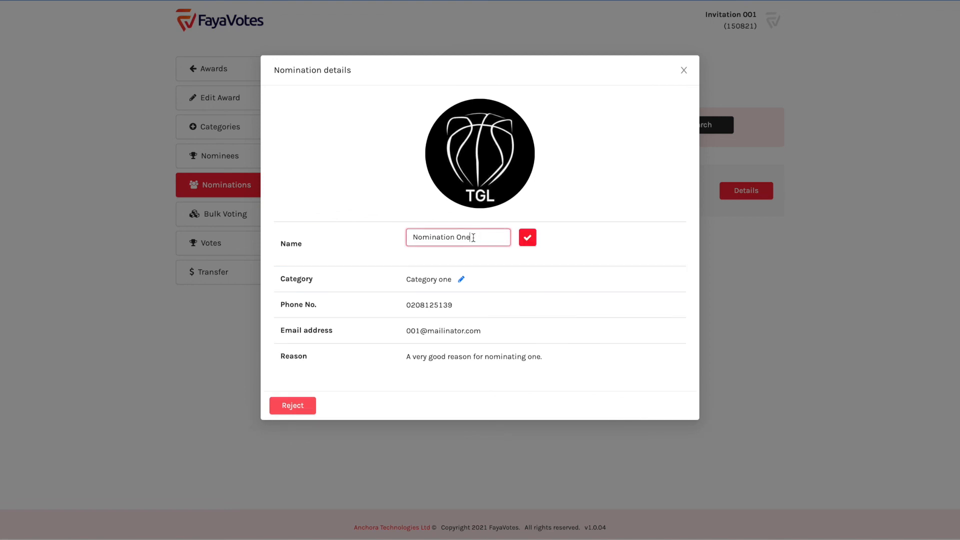
type("x")
left_click(528, 239)
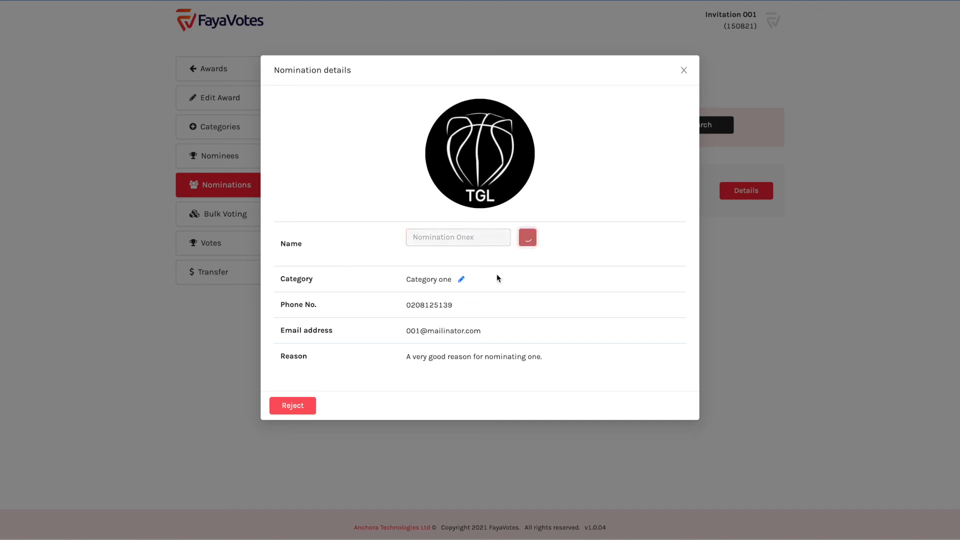
left_click_drag(407, 235, 469, 235)
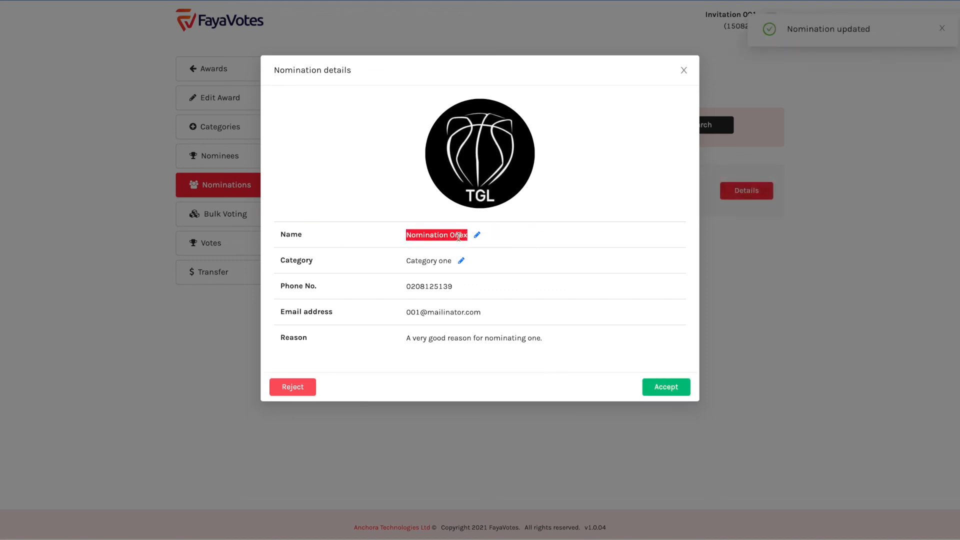
Change the nomination's category from Category one to Category two
triple_click(411, 260)
left_click(435, 260)
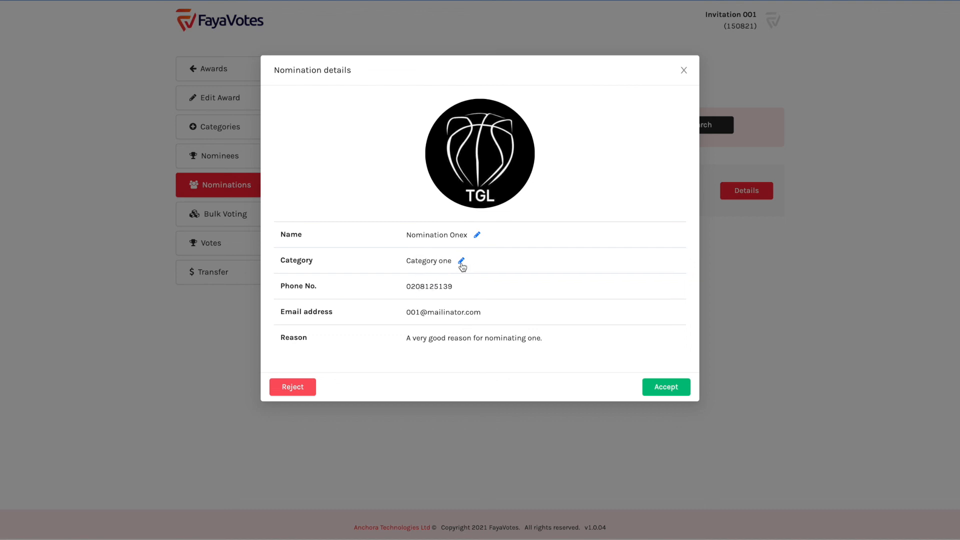
left_click(461, 261)
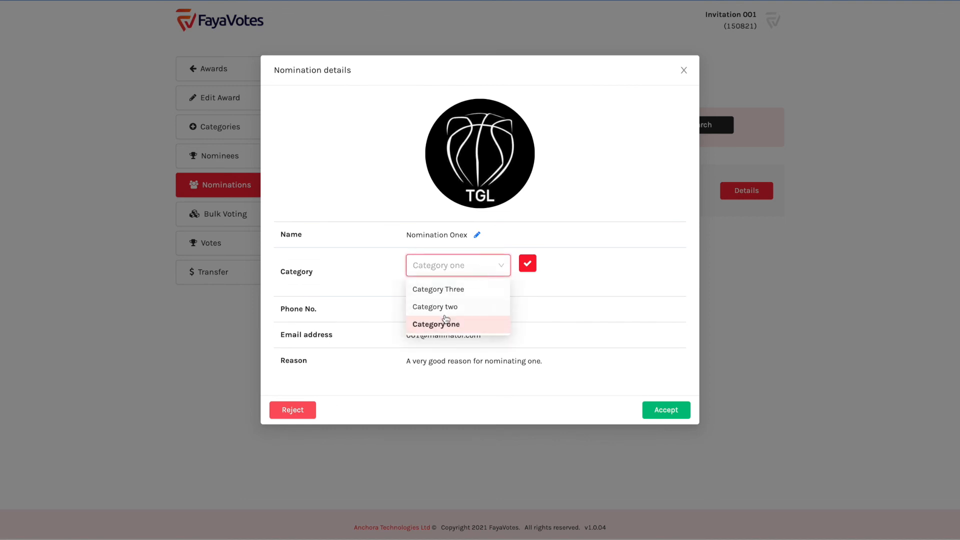
left_click(447, 308)
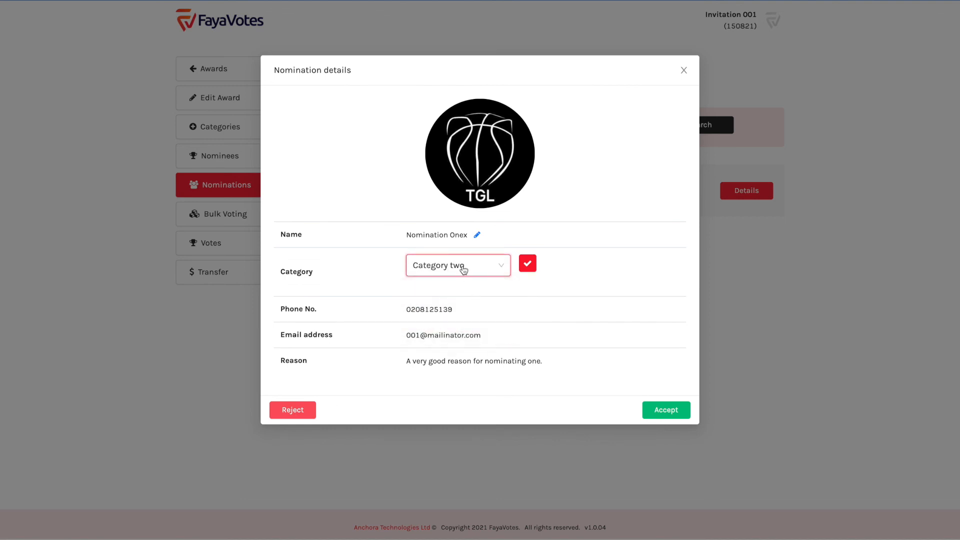
left_click(526, 268)
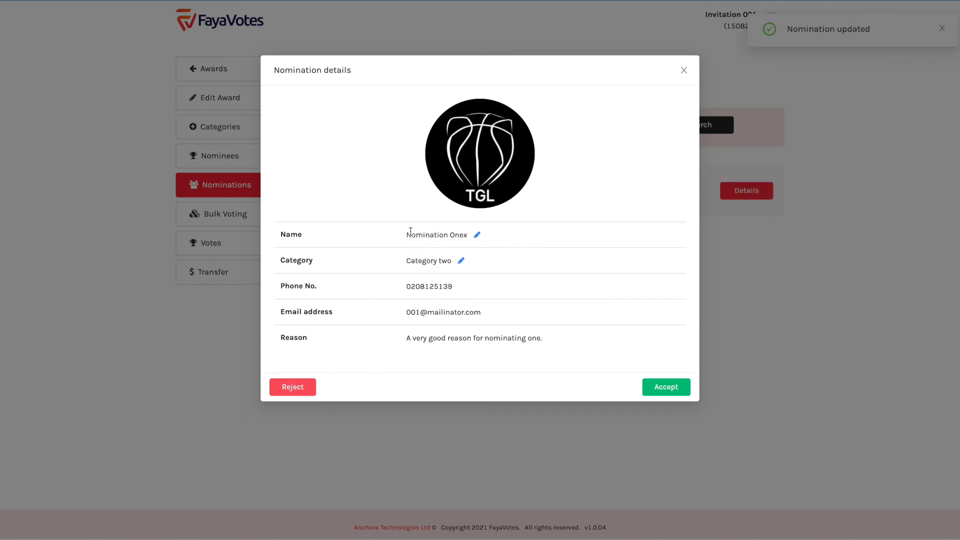
Review the updated details: name, new category, phone number and reason
left_click_drag(407, 234, 468, 235)
left_click_drag(403, 259, 450, 258)
left_click_drag(405, 286, 469, 290)
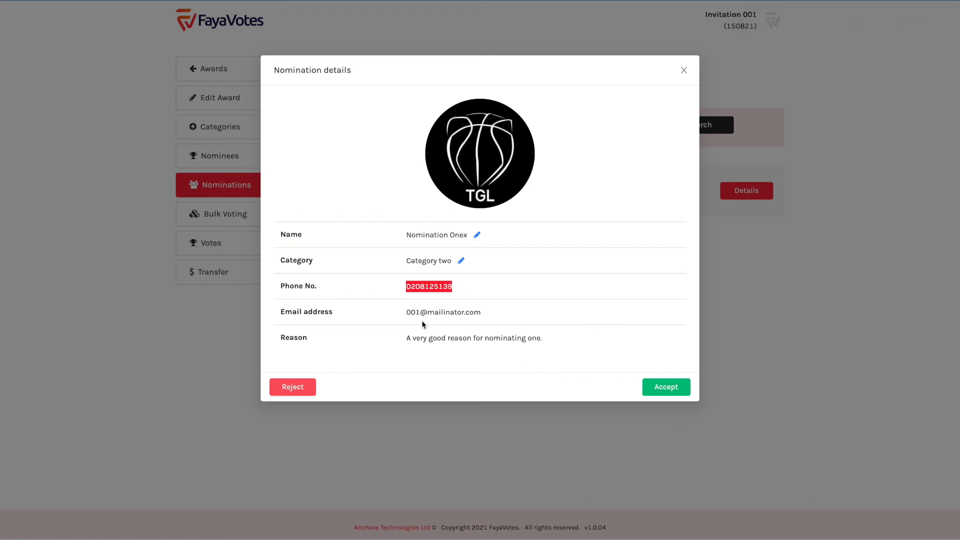
left_click(405, 326)
double_click(408, 287)
left_click(427, 324)
left_click_drag(407, 337, 587, 353)
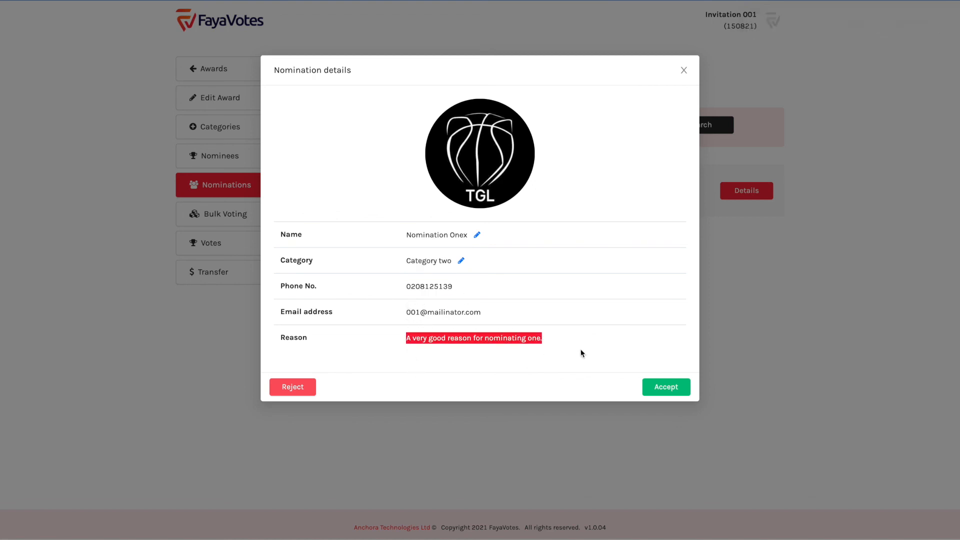
double_click(532, 337)
left_click(488, 338)
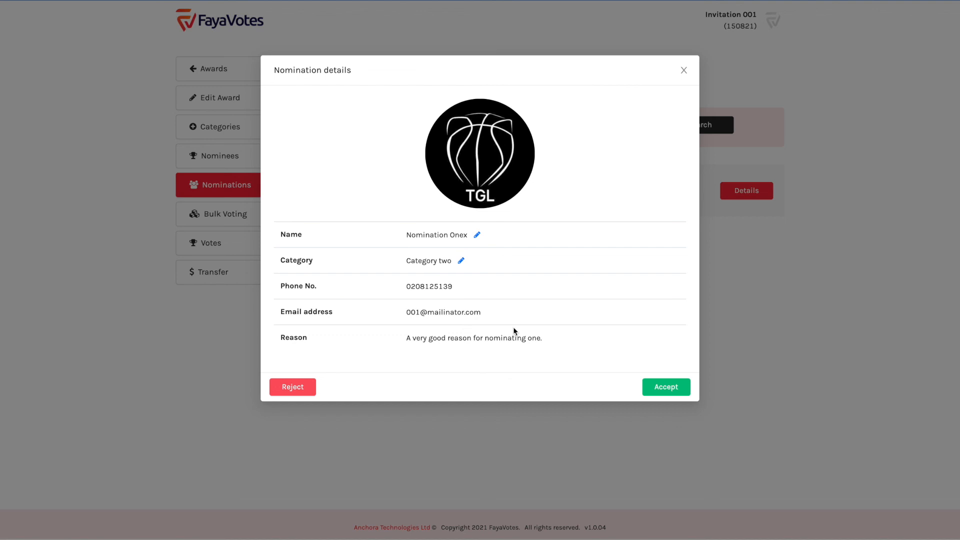
Accept Nomination Onex with Proceed and verify its Accepted status in the list
left_click(660, 388)
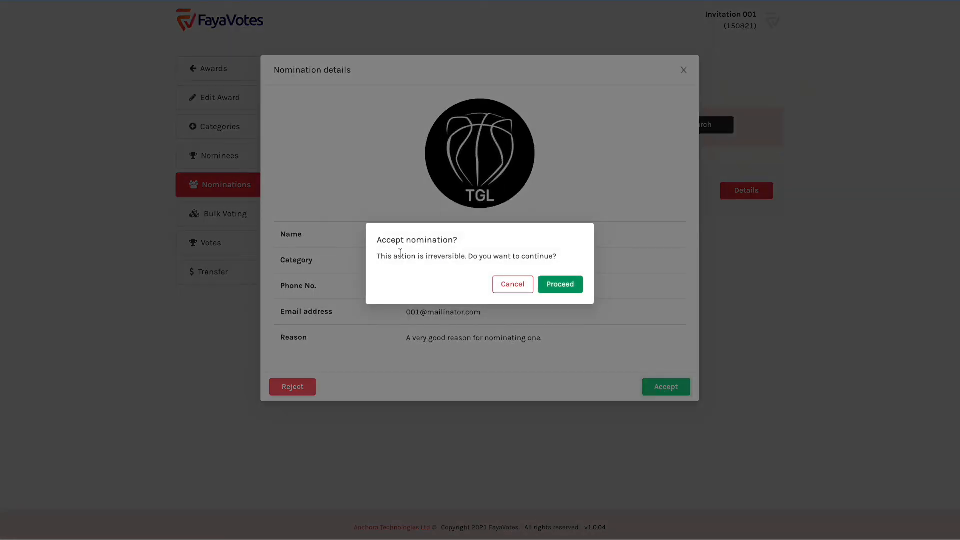
left_click(555, 286)
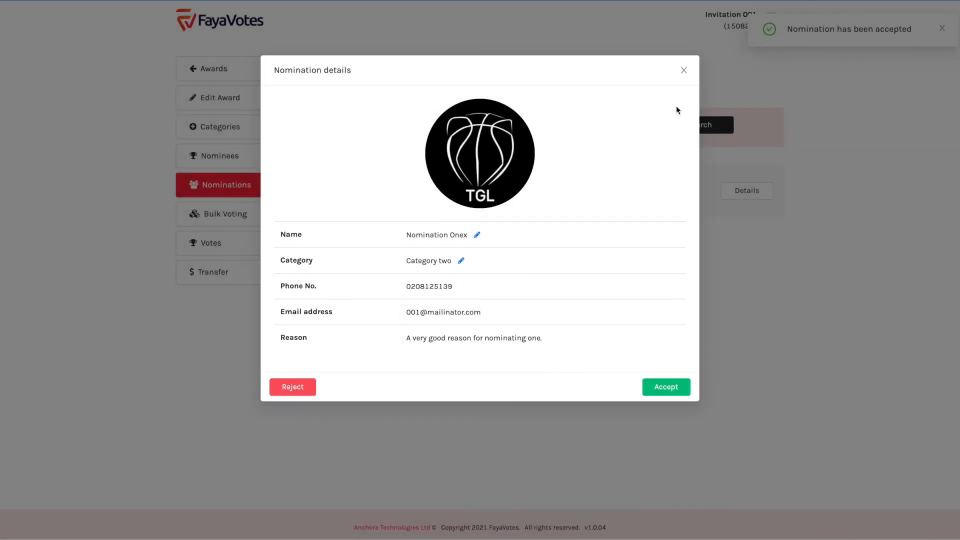
left_click(684, 71)
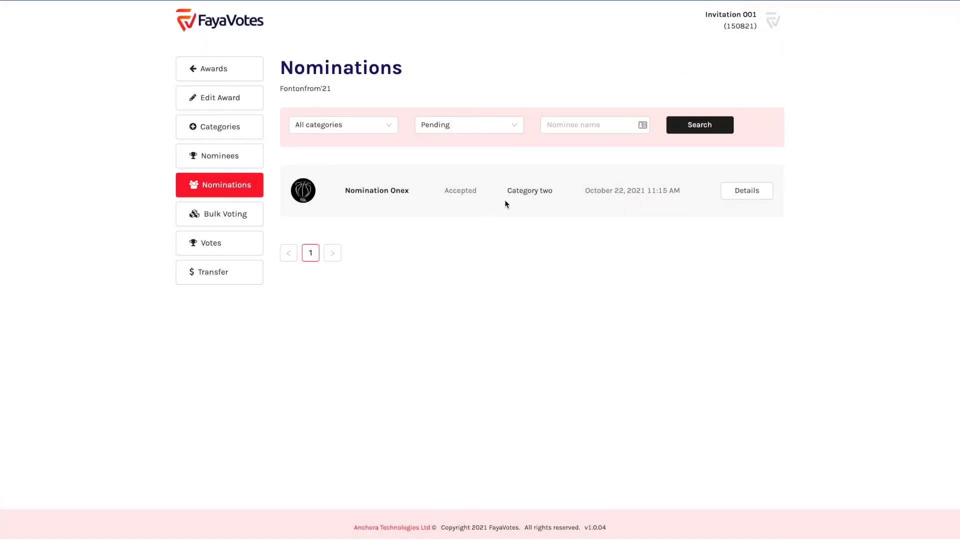
double_click(456, 192)
left_click(467, 191)
left_click_drag(348, 190, 409, 191)
left_click(384, 191)
left_click(240, 159)
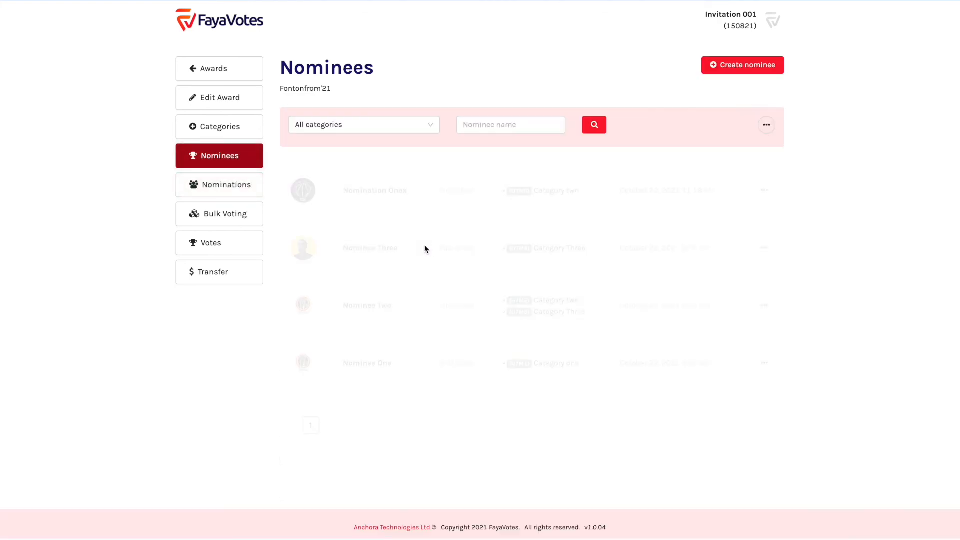
Verify Nomination Onex is listed as Published in Category two, then return to Awards
left_click_drag(343, 190, 409, 191)
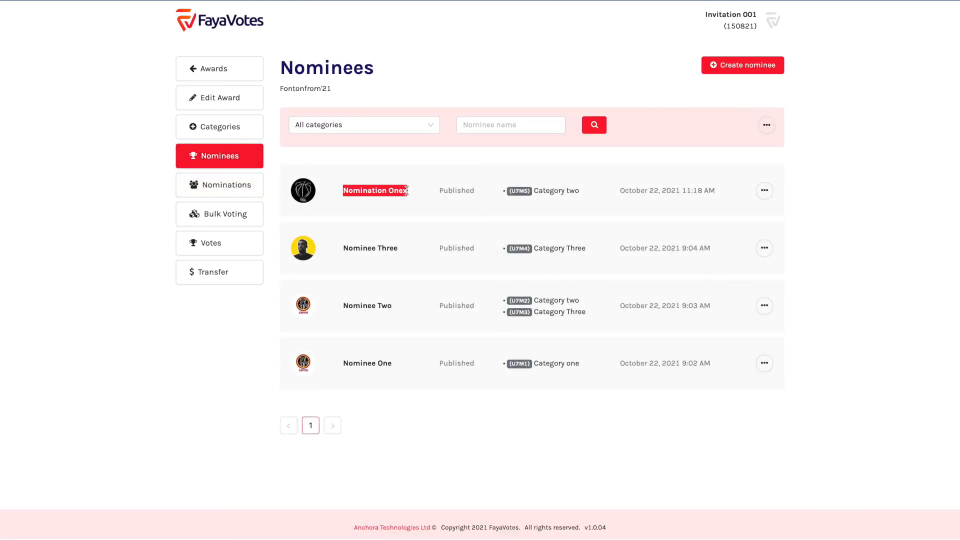
double_click(361, 190)
left_click(385, 190)
left_click_drag(305, 190, 325, 202)
double_click(454, 194)
left_click(480, 197)
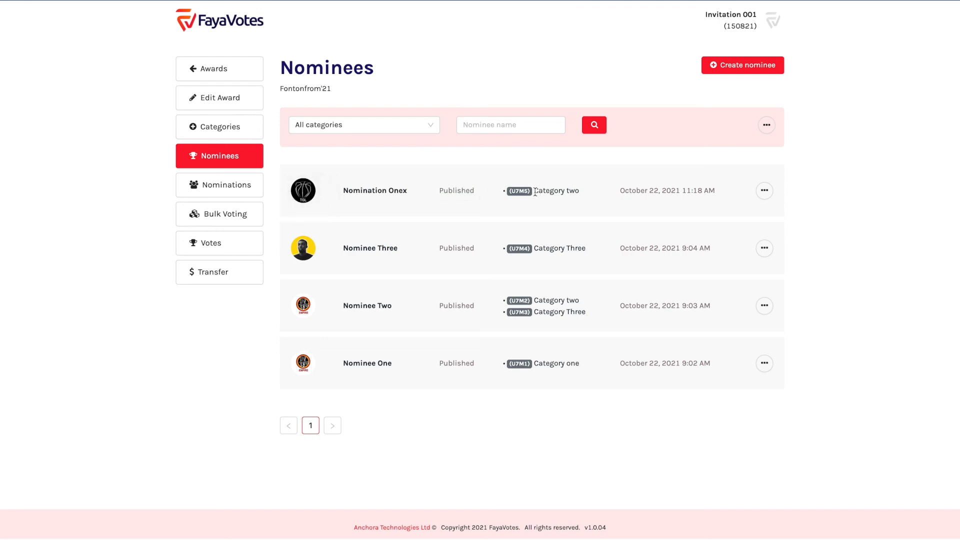
left_click_drag(535, 192, 577, 192)
left_click(577, 192)
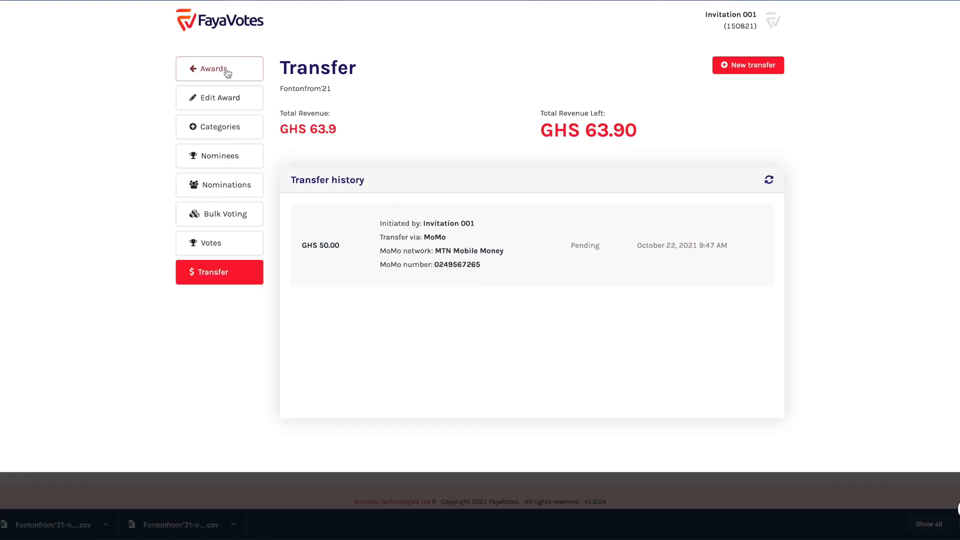
left_click(224, 72)
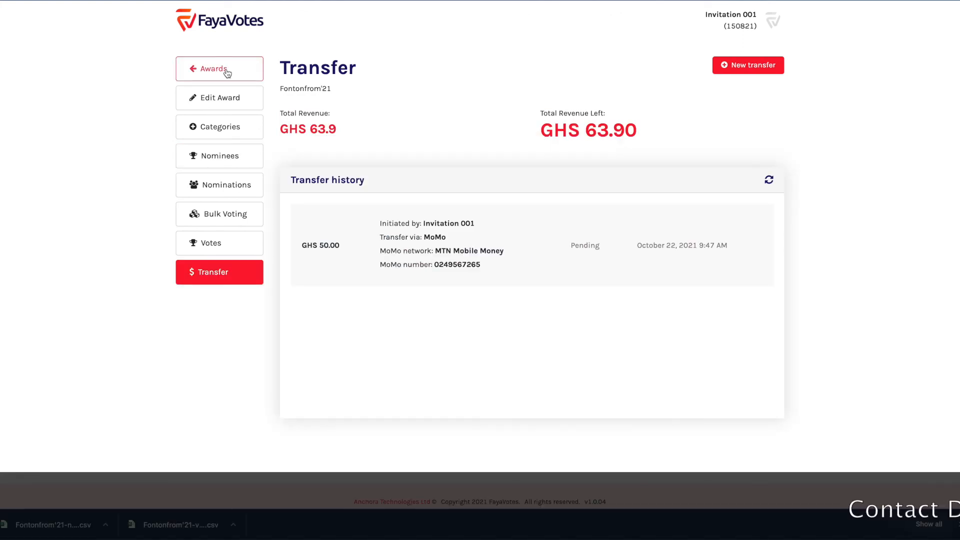